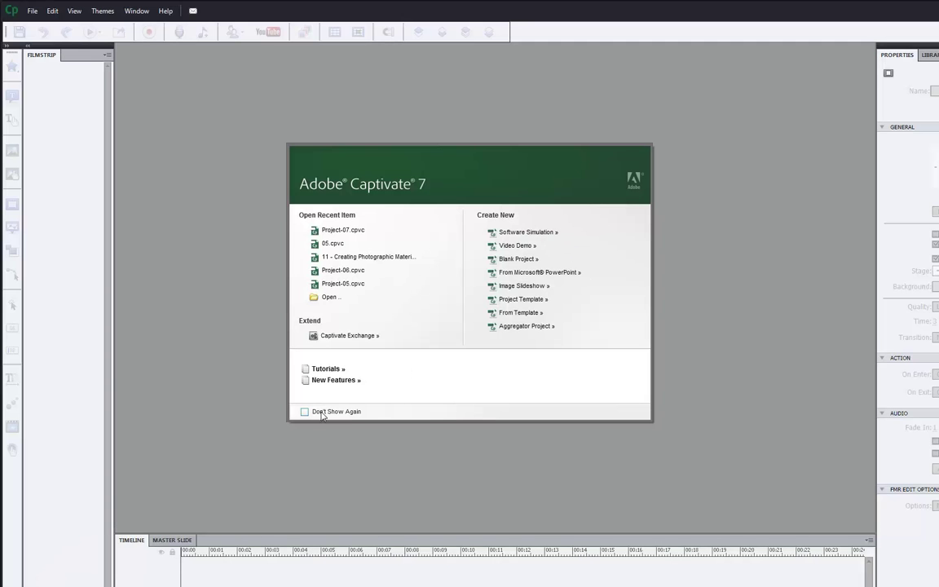
- Leave Captivate and switch to Revit
click(33, 11)
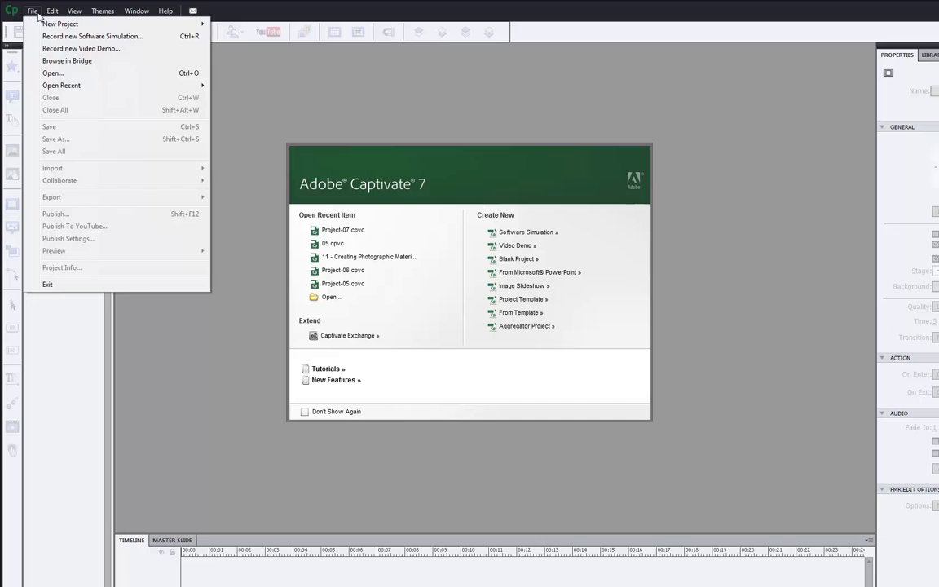
click(64, 285)
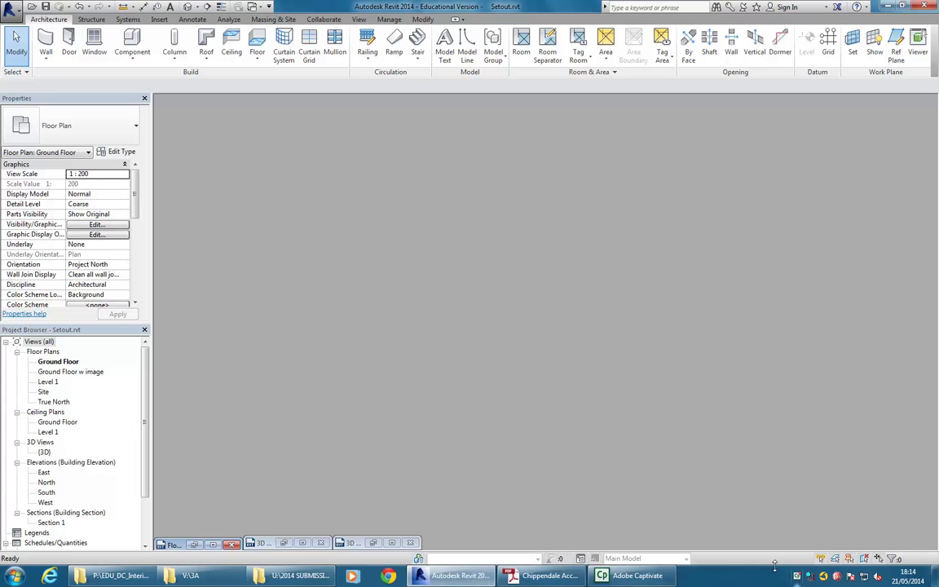
click(444, 575)
click(444, 575)
- Open the project File wit Image.rvt from the StudentResources drive, folder EDU_DC_InteriorDesign, CAD 2, Brief 2
click(6, 10)
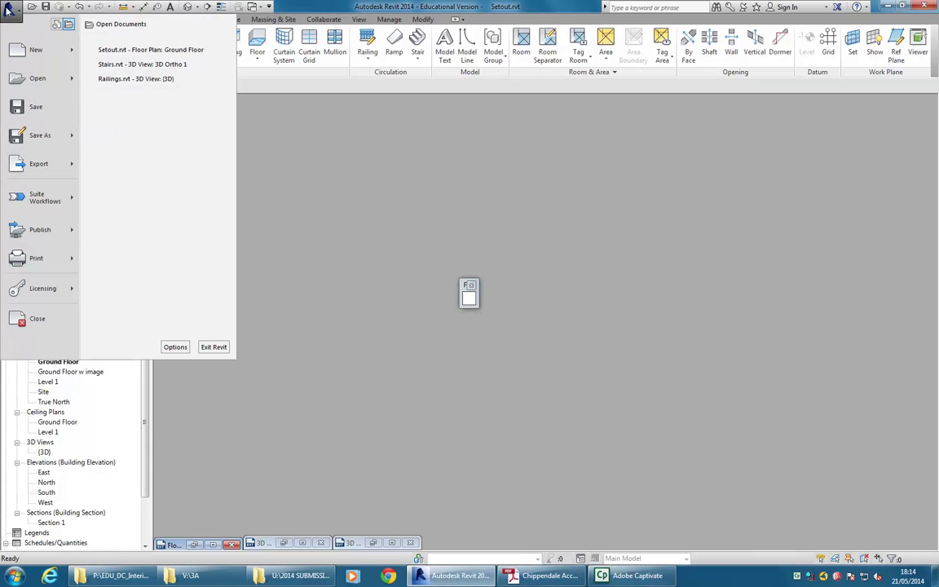
click(6, 10)
click(6, 10)
mouse_move(27, 85)
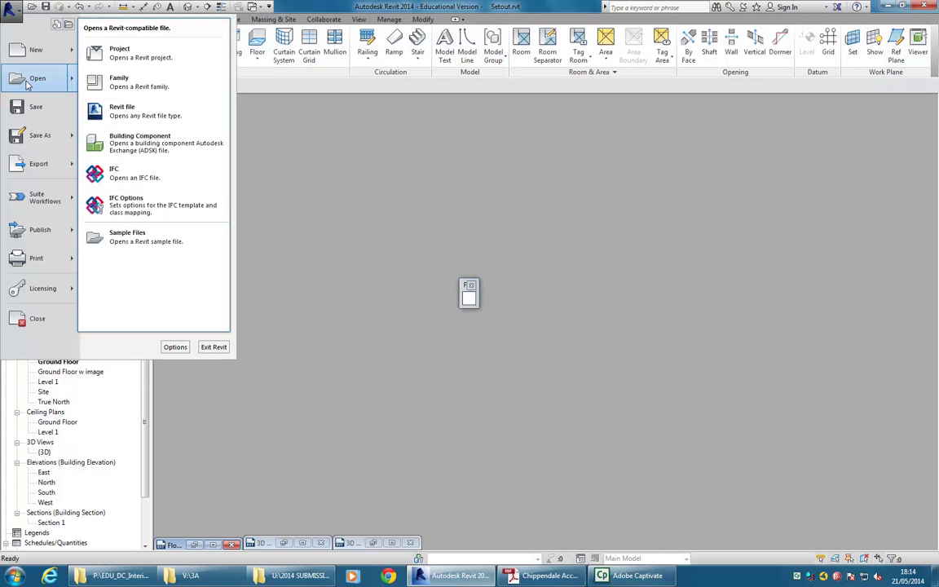
click(27, 81)
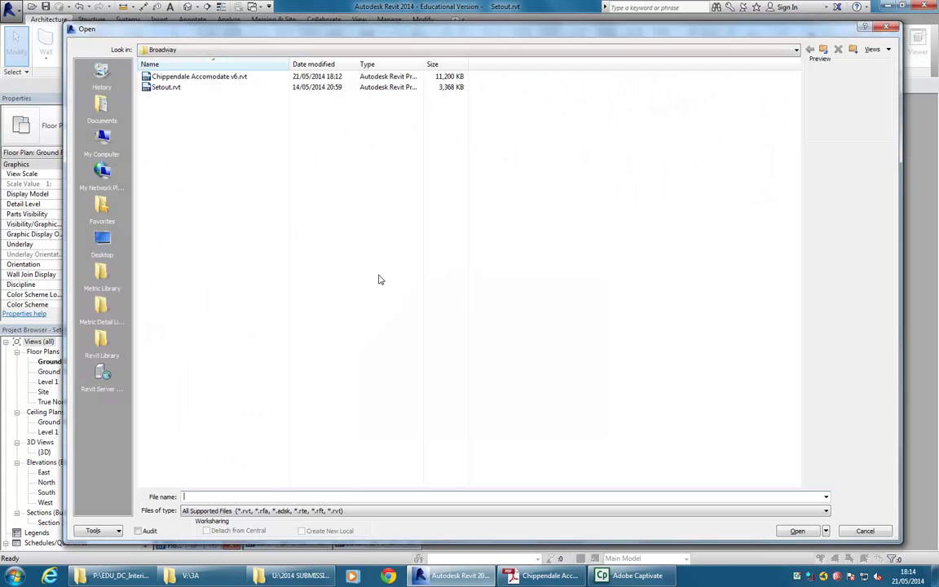
click(209, 50)
click(213, 88)
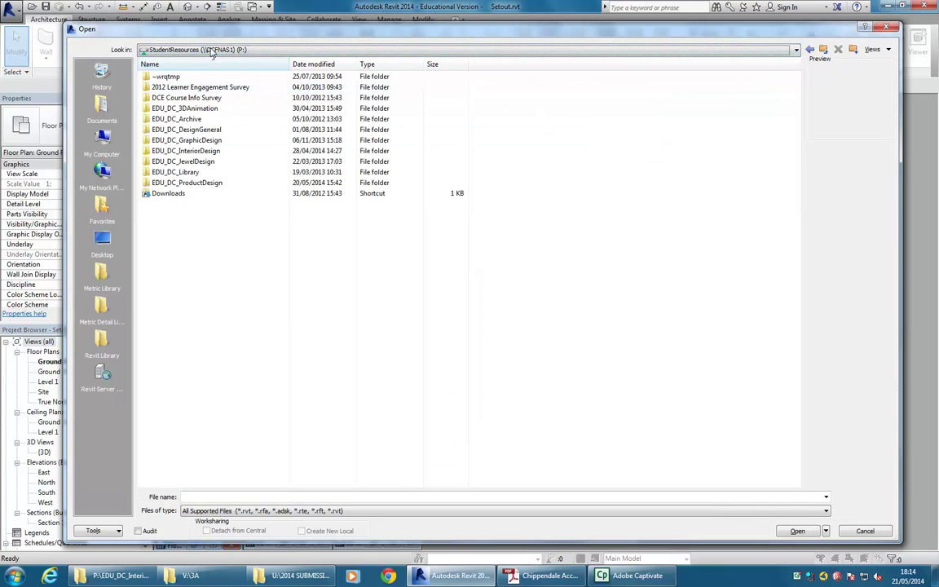
double_click(201, 154)
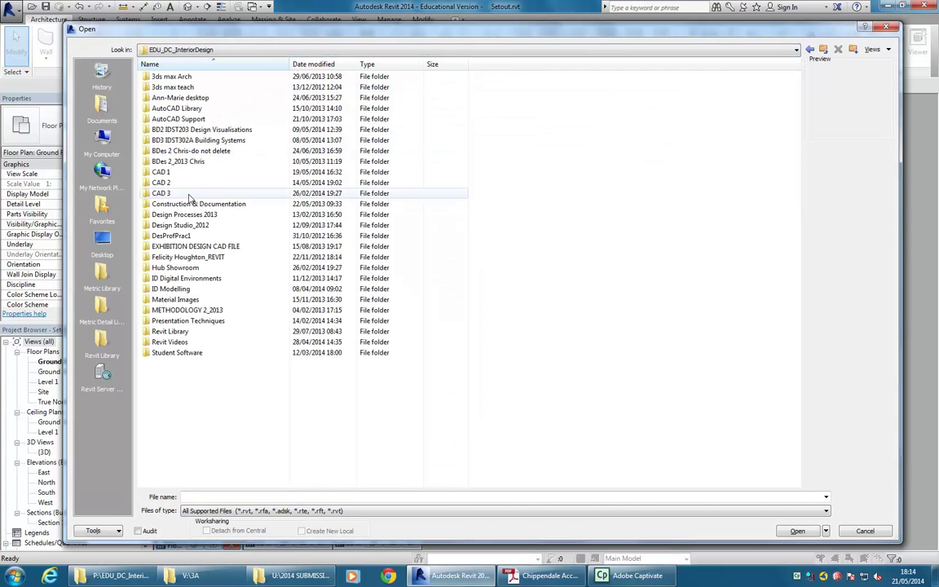
double_click(160, 186)
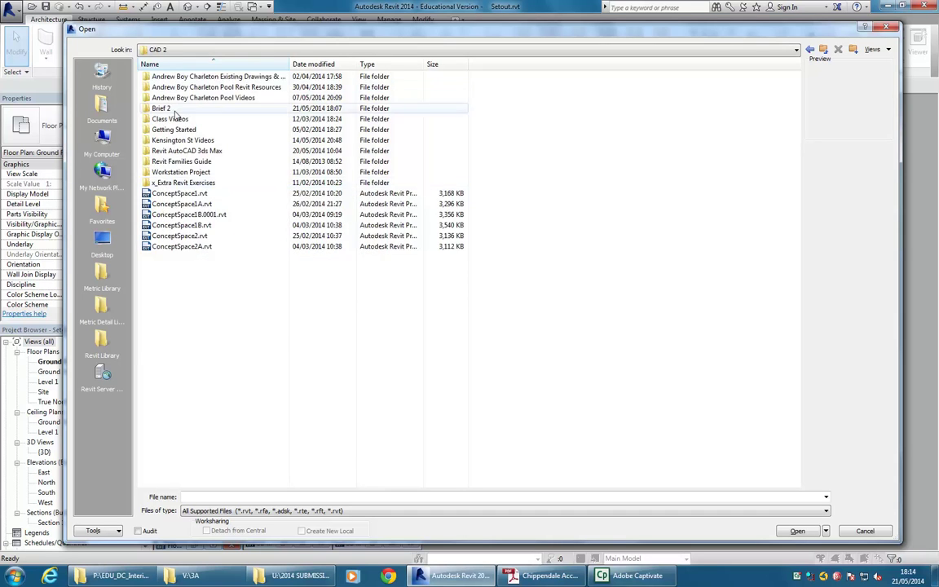
double_click(167, 108)
click(172, 78)
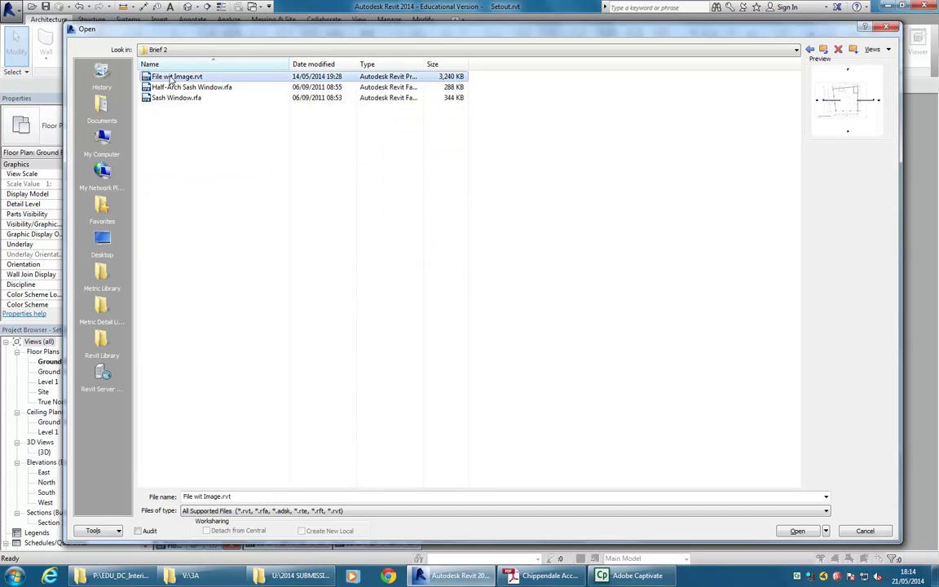
double_click(172, 77)
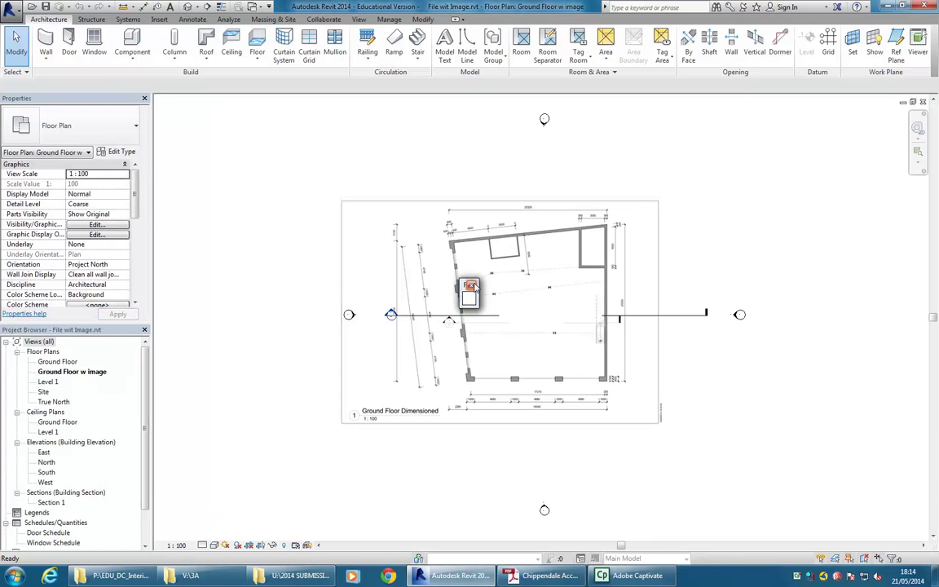
- Compare the Ground Floor w image plan with the Ground Floor plan, ending in the Ground Floor w image view
scroll(484, 326, up, 2)
scroll(484, 326, up, 2)
middle_drag(495, 334, 507, 333)
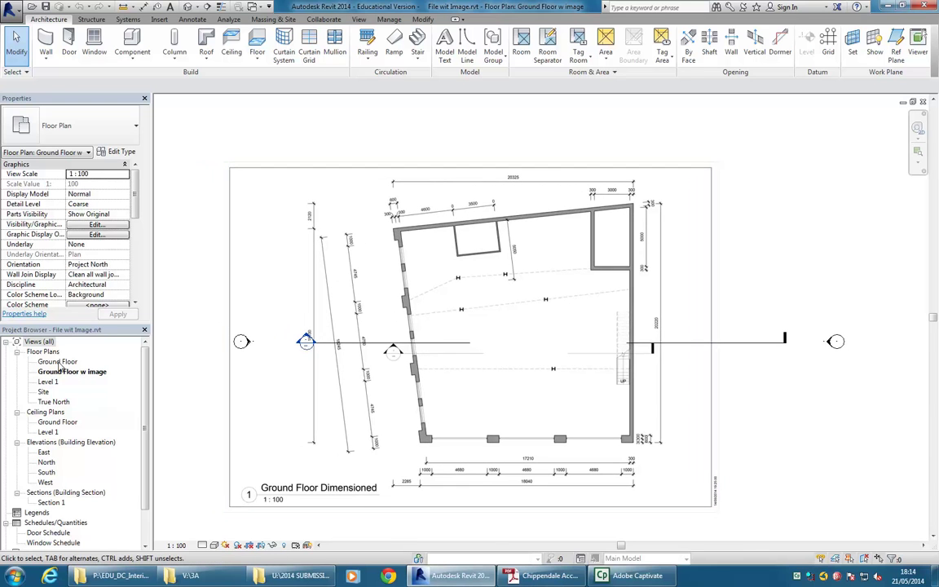
double_click(59, 363)
scroll(369, 304, down, 3)
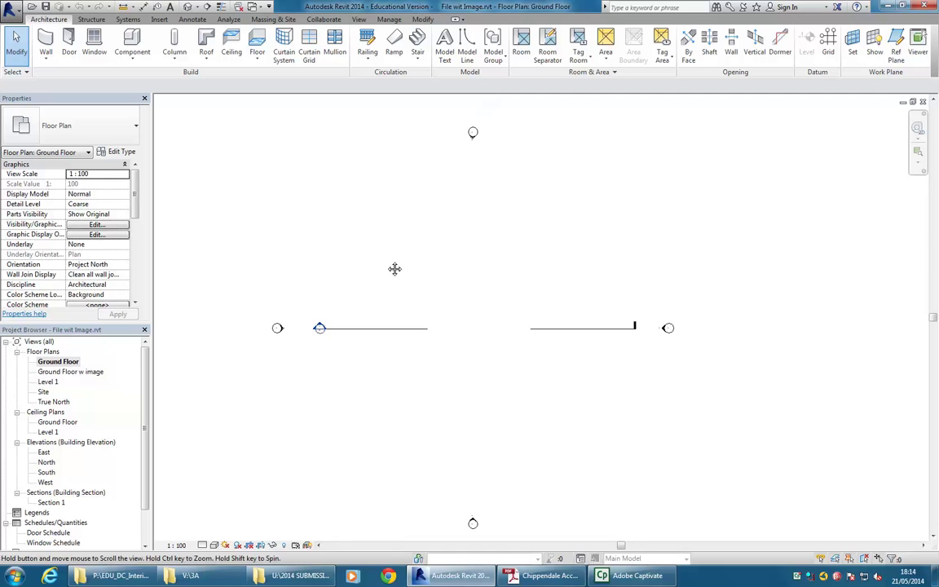
double_click(72, 371)
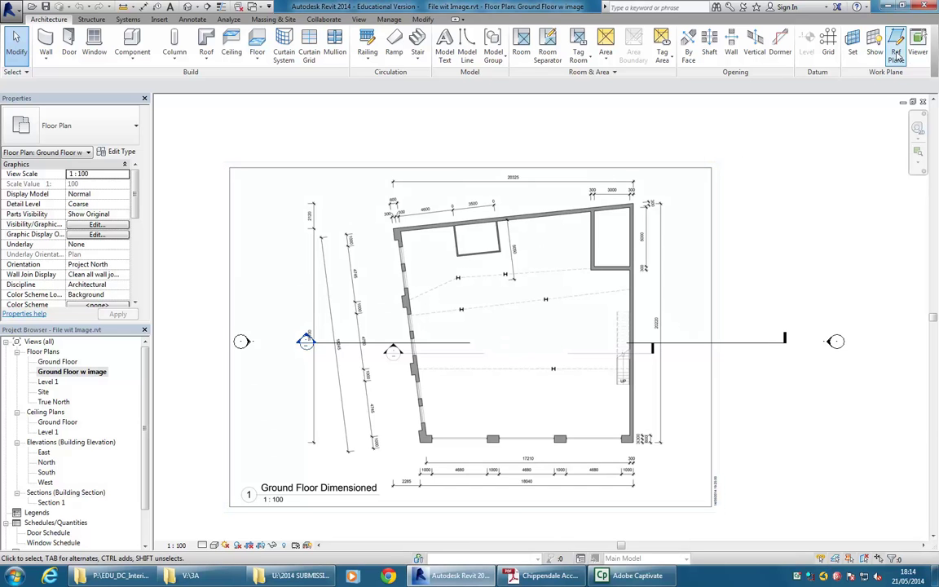
- Draw a vertical reference plane along the outer face of the east wall, from its lower outer corner to above the upper dimensions
click(897, 52)
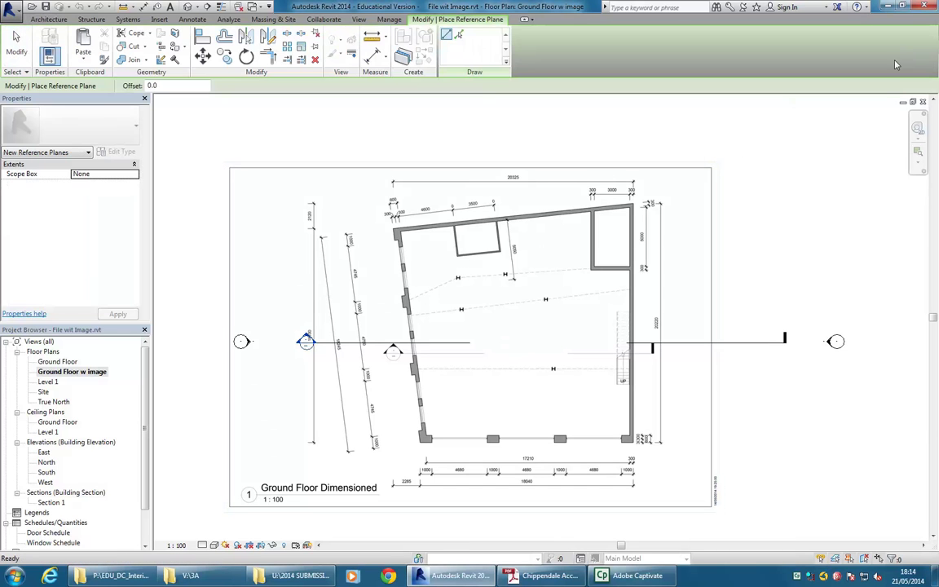
scroll(640, 440, up, 10)
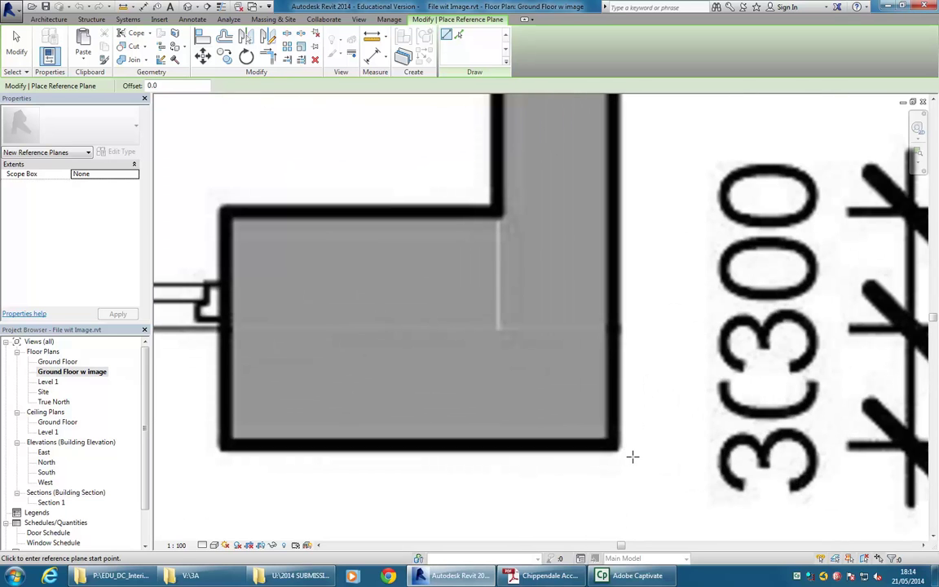
scroll(619, 447, up, 2)
click(610, 444)
scroll(611, 445, down, 5)
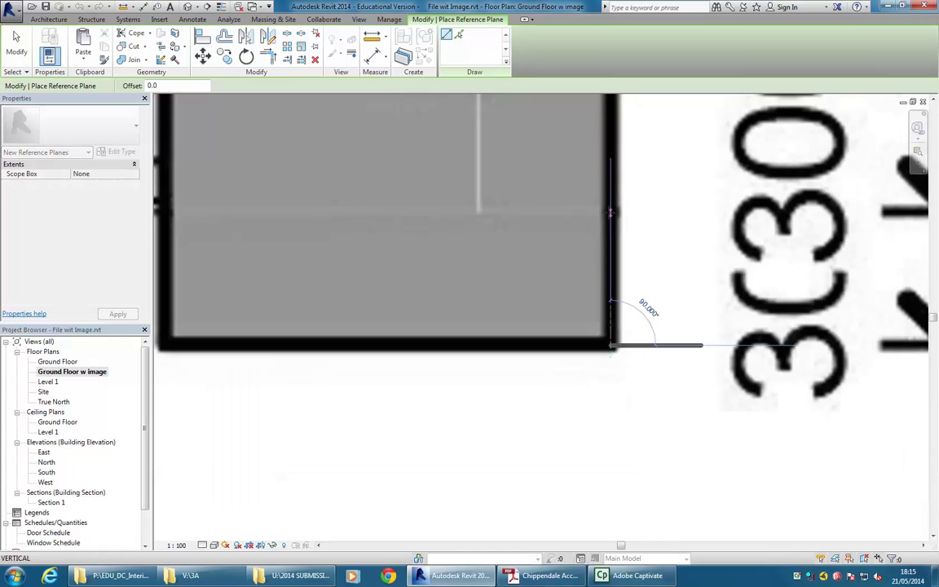
scroll(614, 232, down, 3)
middle_drag(647, 194, 551, 434)
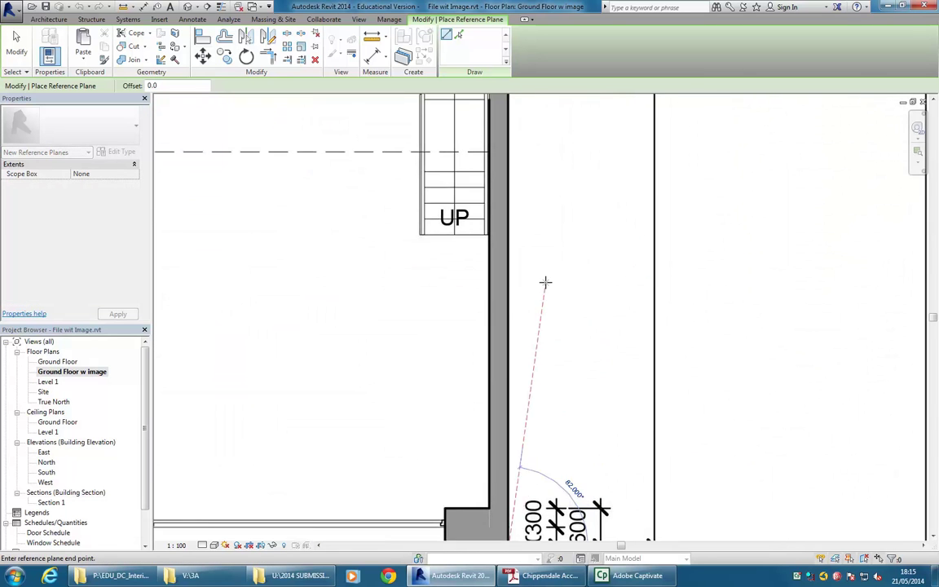
scroll(526, 284, down, 2)
middle_drag(522, 304, 504, 519)
scroll(516, 297, down, 3)
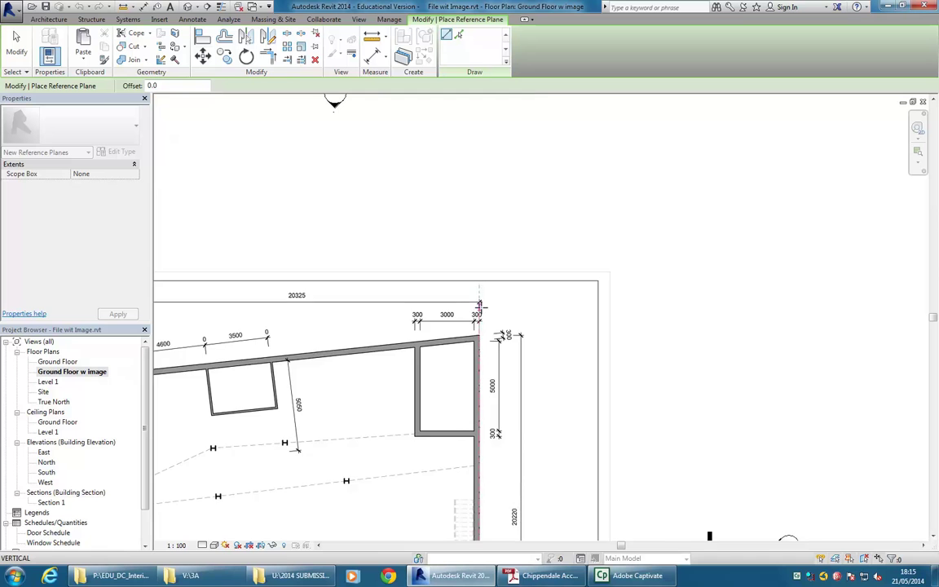
scroll(481, 300, up, 4)
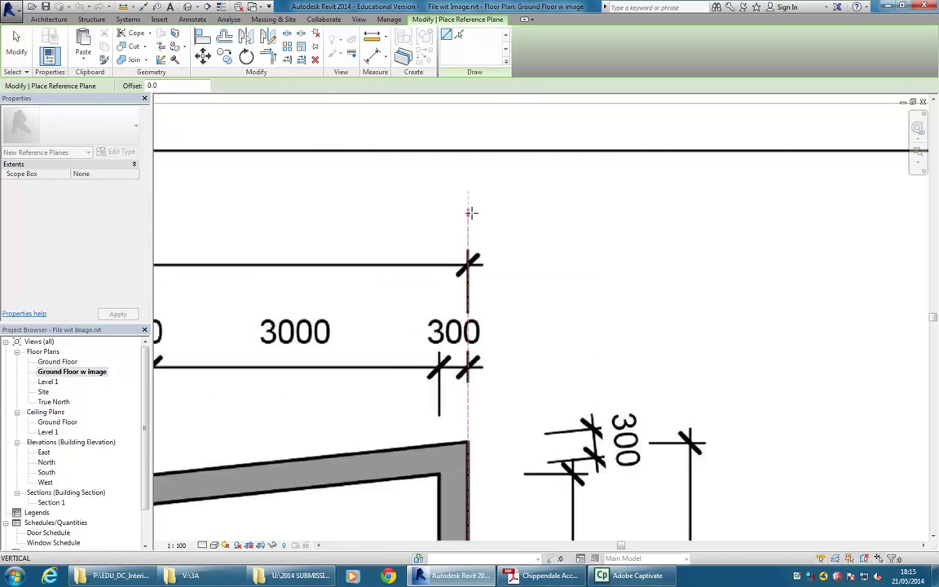
- Extend the lower end of the vertical reference plane past the dimension lines below the building
scroll(471, 212, down, 5)
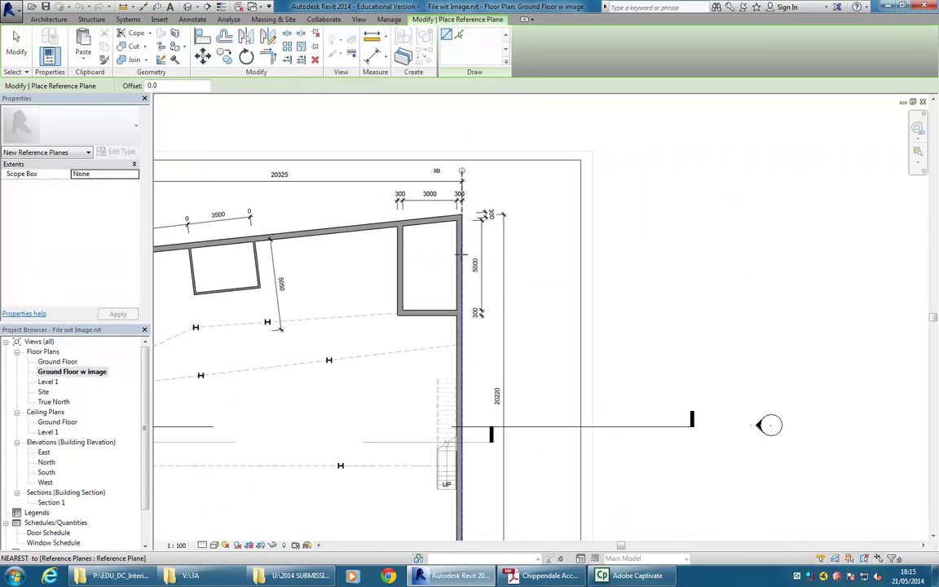
scroll(418, 332, up, 5)
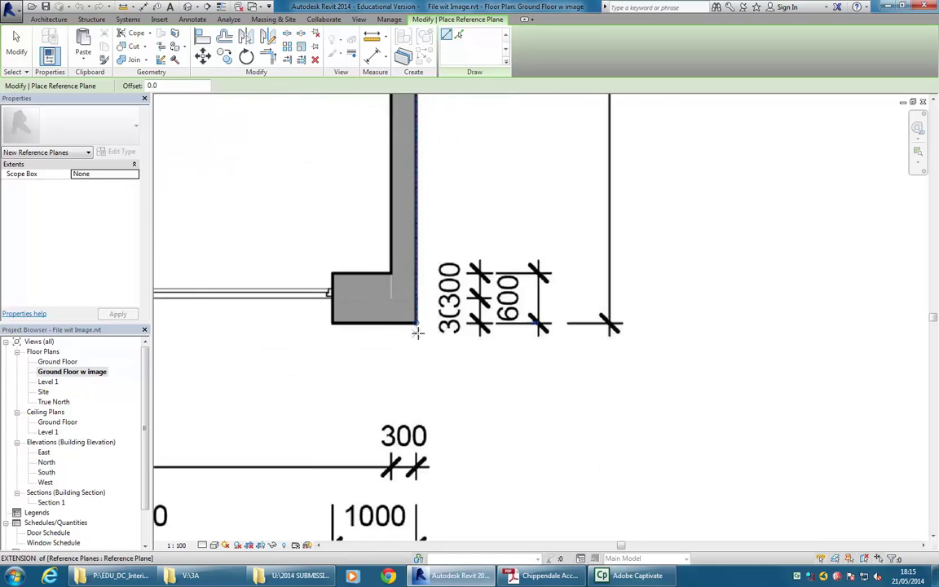
scroll(417, 332, down, 4)
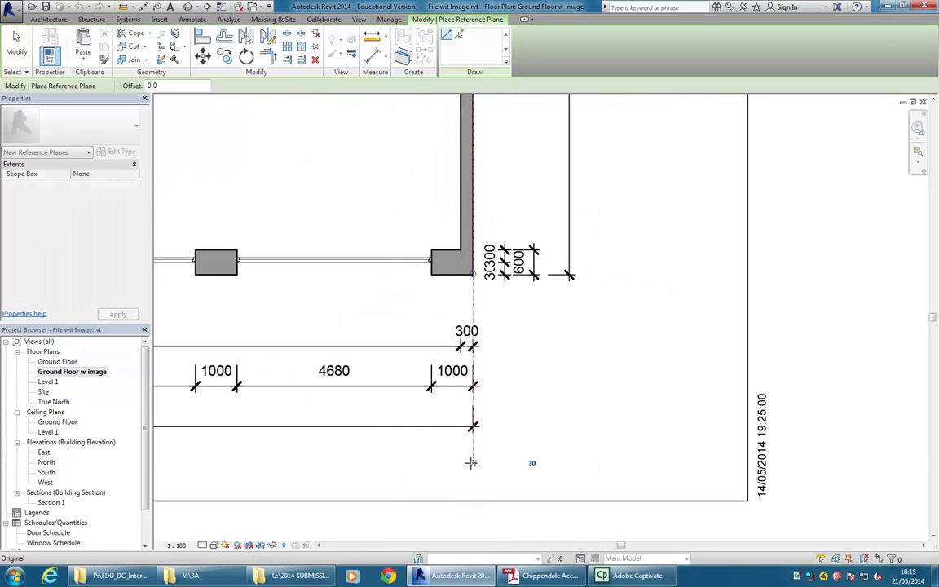
scroll(394, 218, down, 3)
- Draw a horizontal reference plane along the lower wall's outer face, from the east corner to beyond the west corner, and end the command
scroll(510, 310, up, 5)
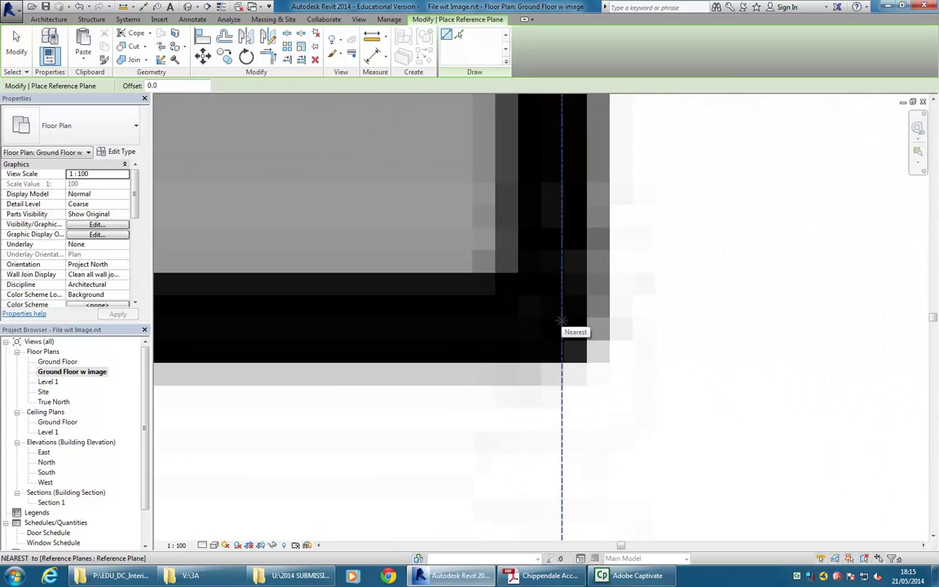
click(561, 320)
scroll(560, 321, down, 6)
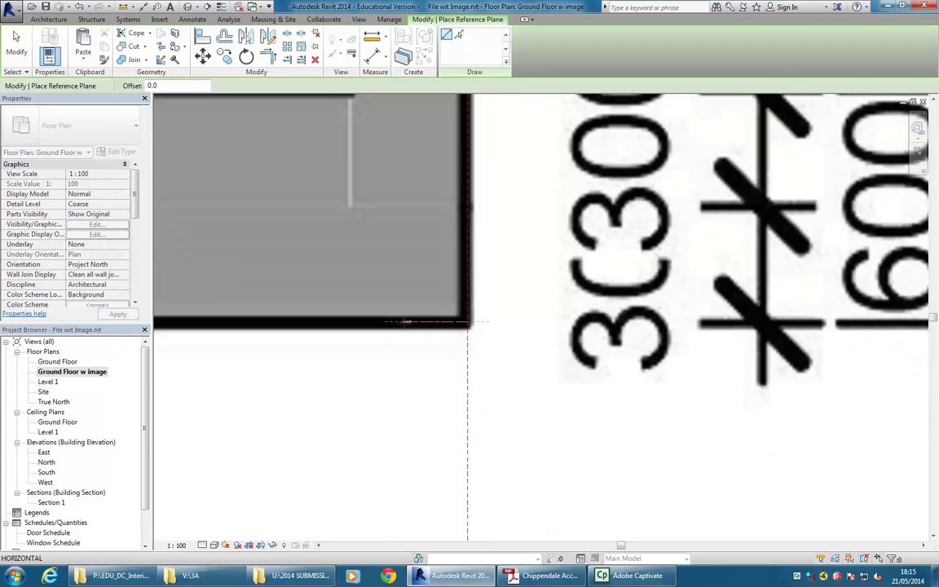
scroll(406, 316, down, 8)
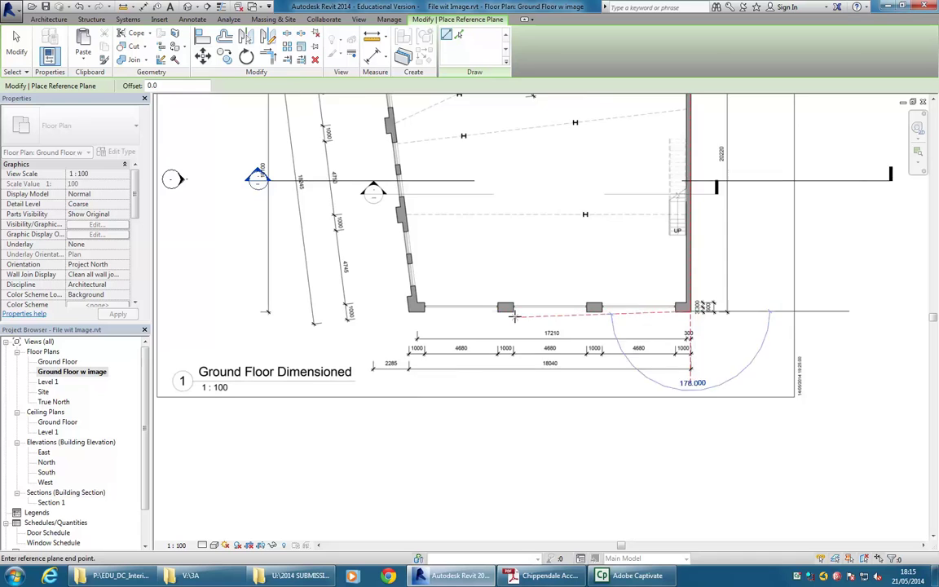
scroll(496, 311, up, 1)
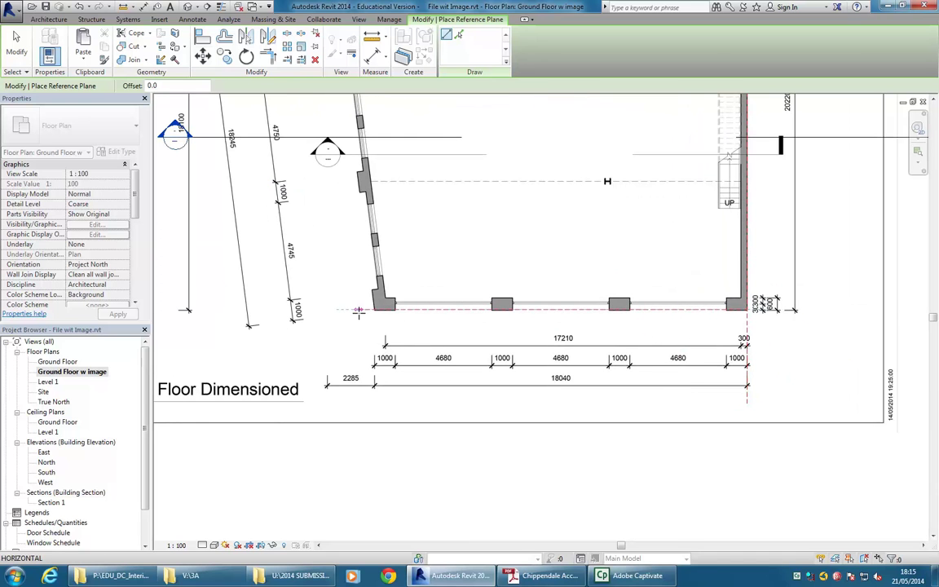
click(350, 309)
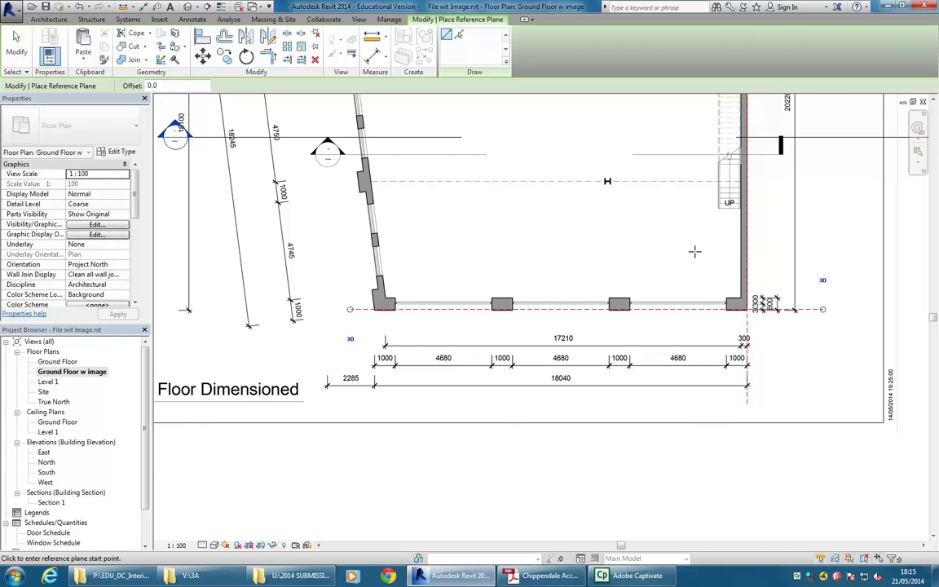
middle_drag(687, 268, 609, 287)
scroll(610, 287, down, 5)
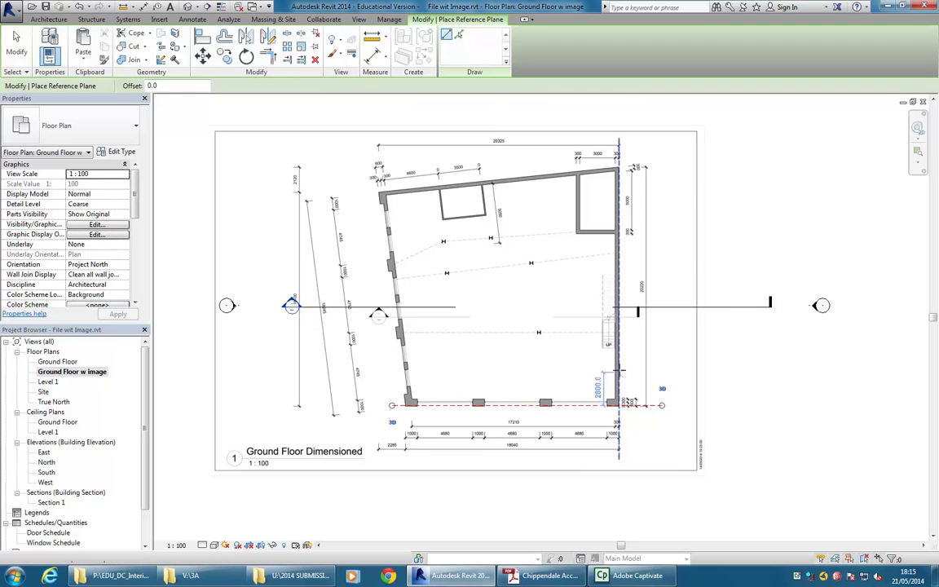
click(620, 345)
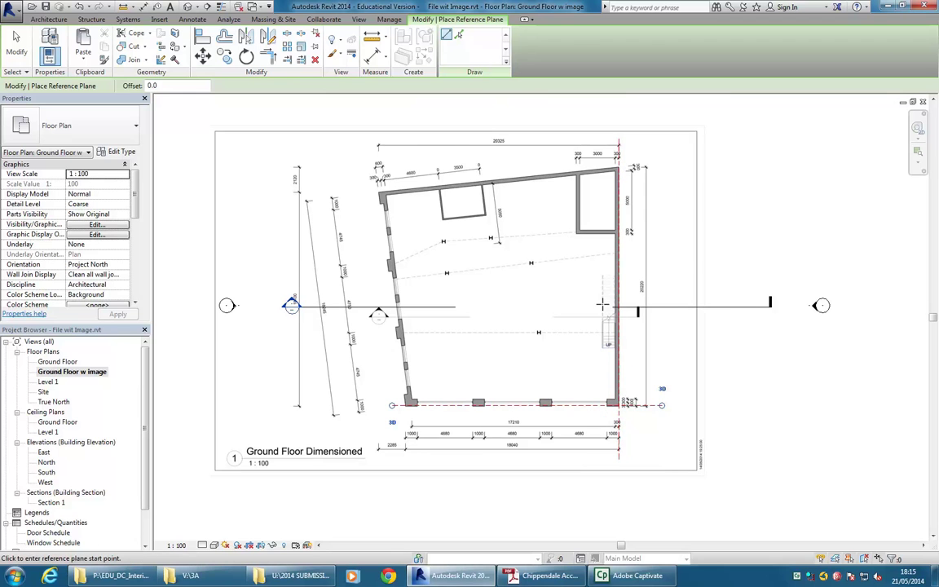
key(Escape)
key(Escape)
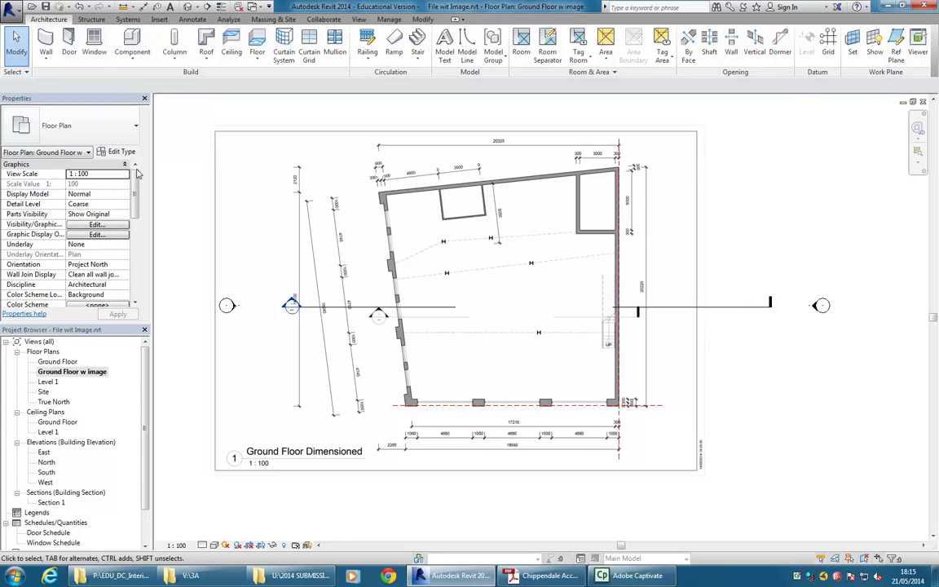
- Draw a vertical reference plane from the lower west outer corner down past the dimensions, about 18048 mm from the east plane
click(896, 48)
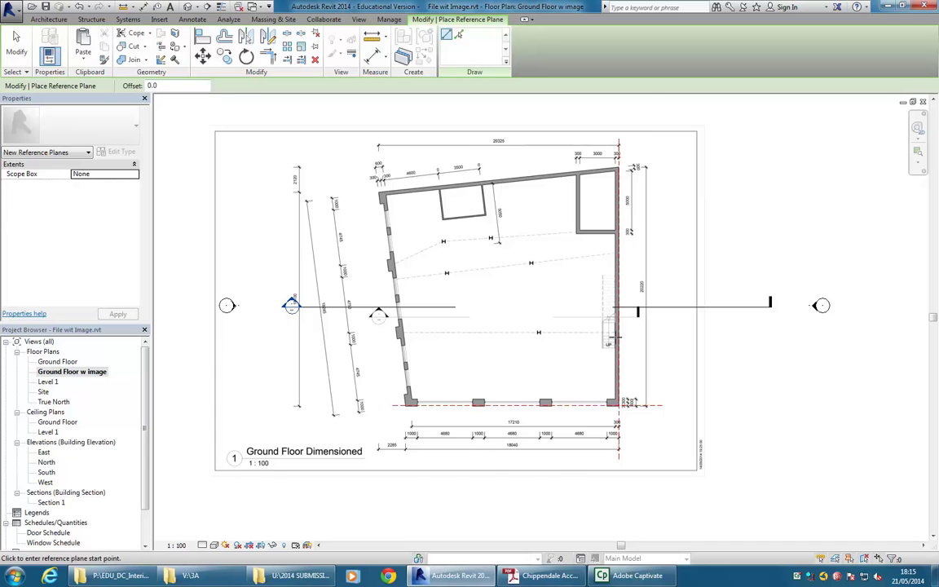
scroll(405, 440, up, 3)
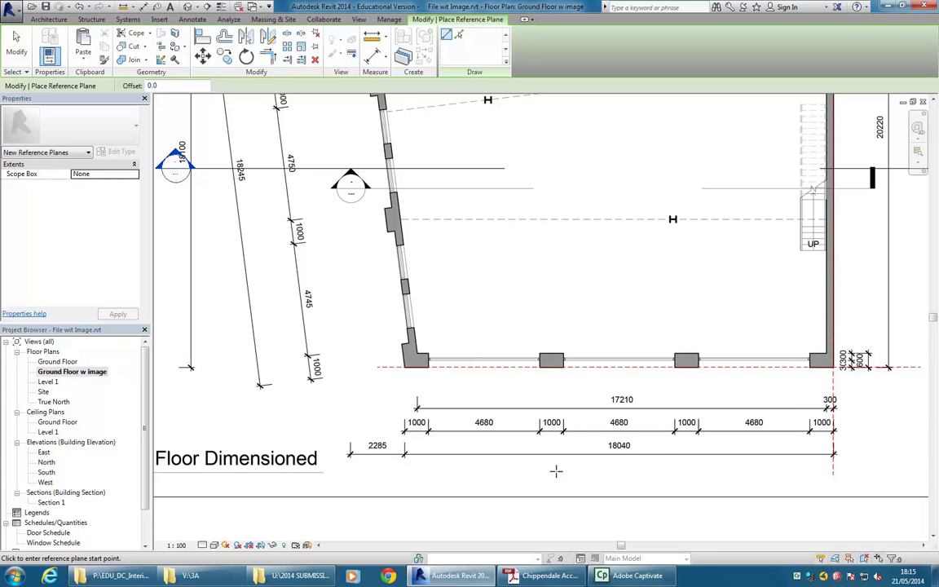
scroll(405, 392, up, 6)
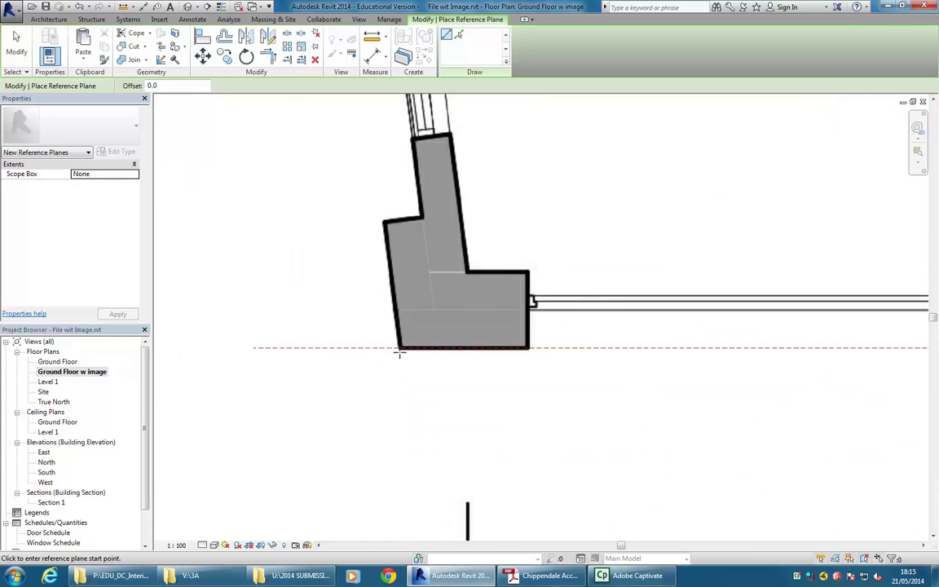
click(397, 328)
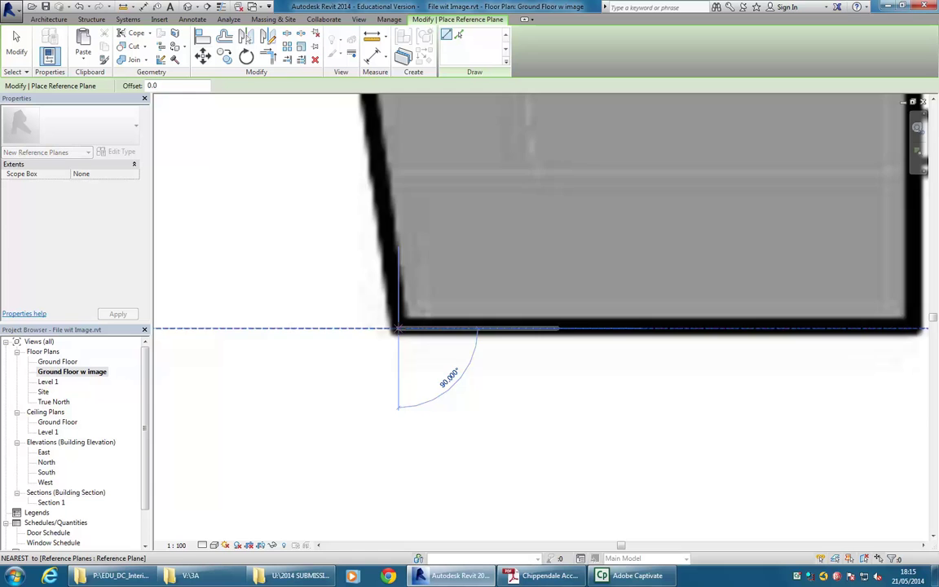
scroll(399, 404, down, 5)
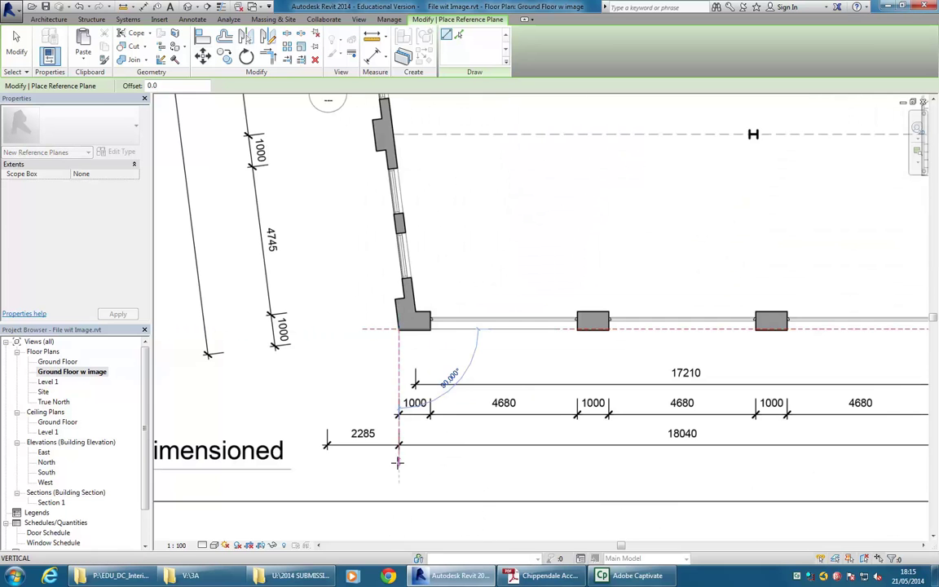
scroll(397, 465, down, 3)
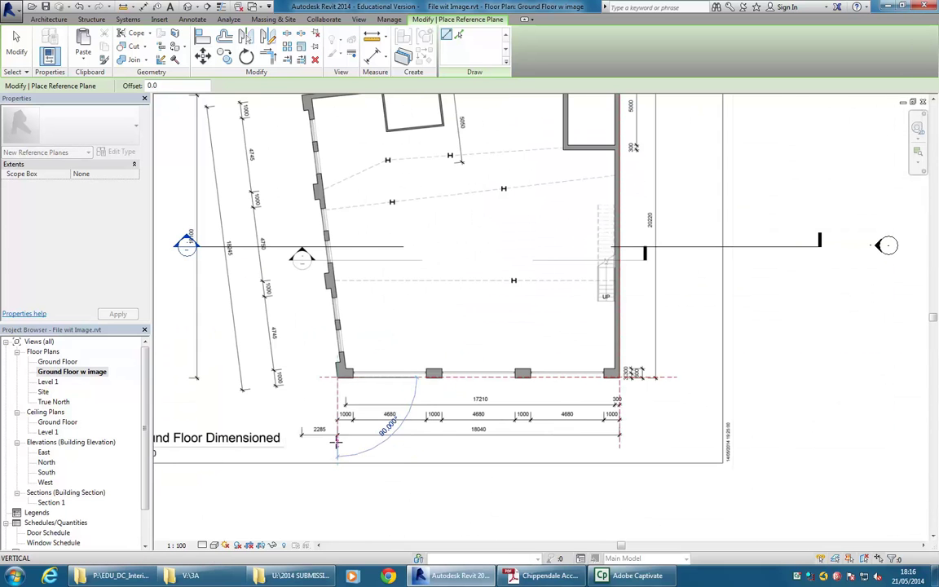
click(337, 446)
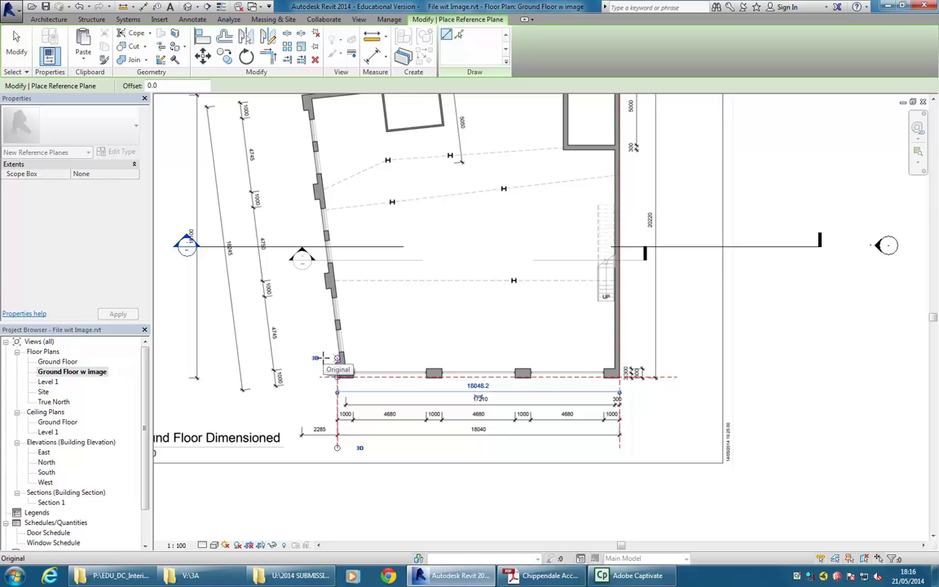
- Set the distance between the west and east vertical reference planes to 18040 mm
scroll(492, 383, up, 3)
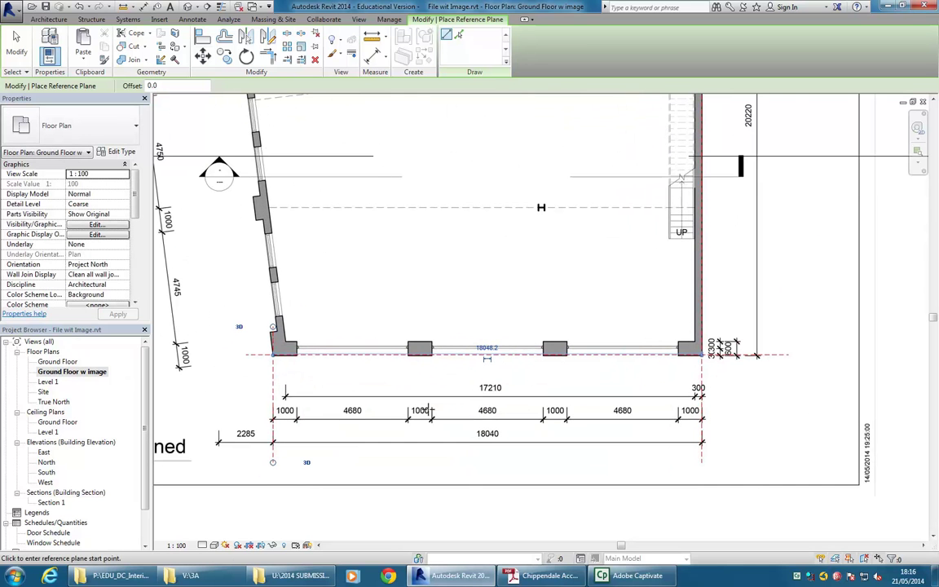
click(487, 349)
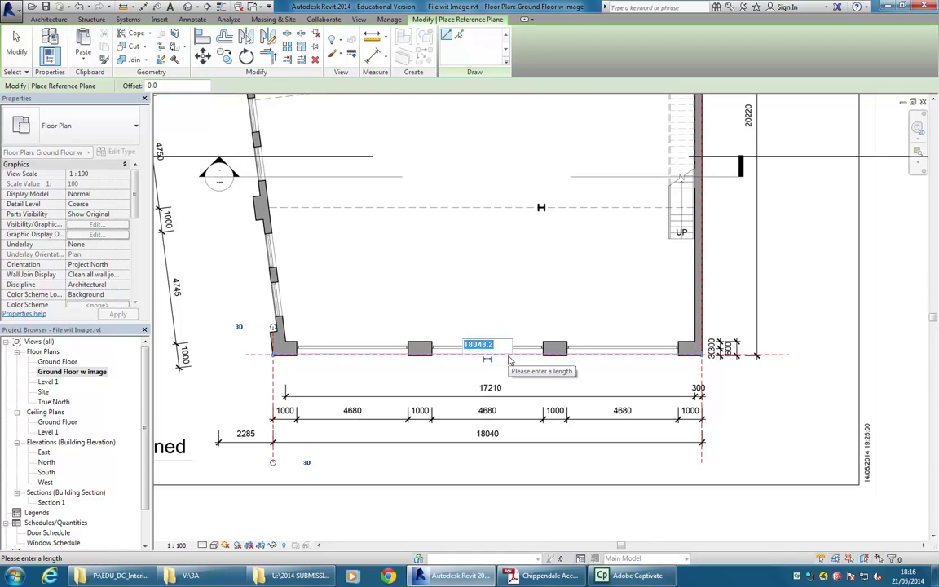
text(18)
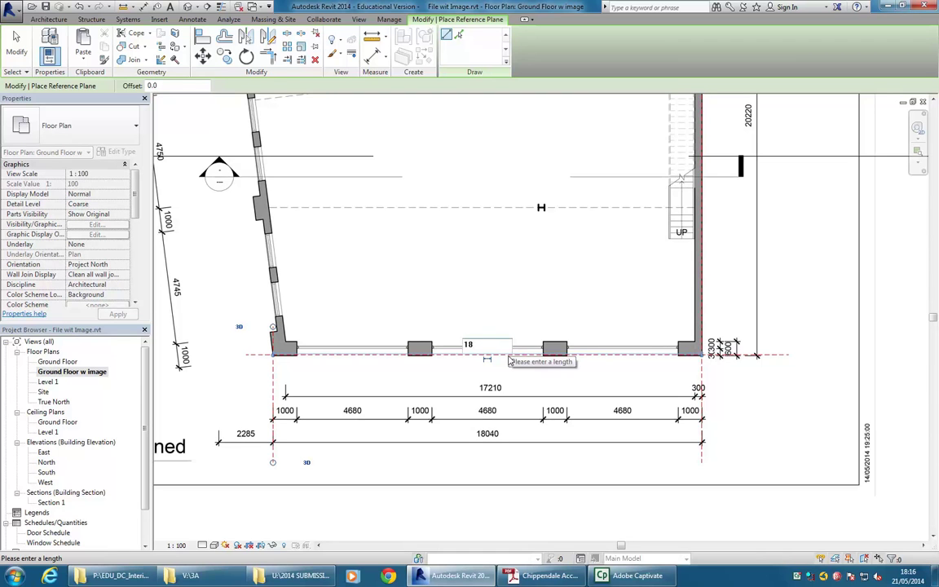
text(0)
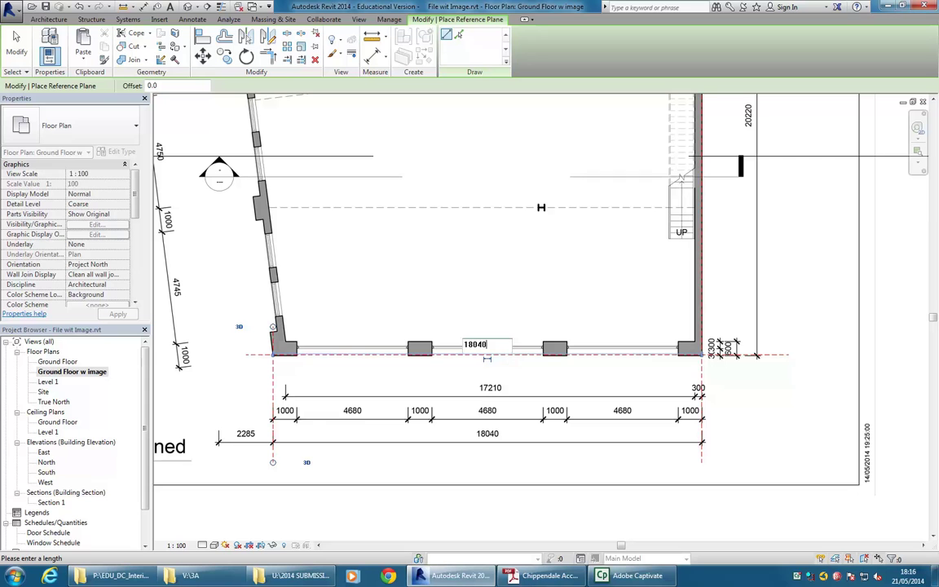
text(40)
key(Return)
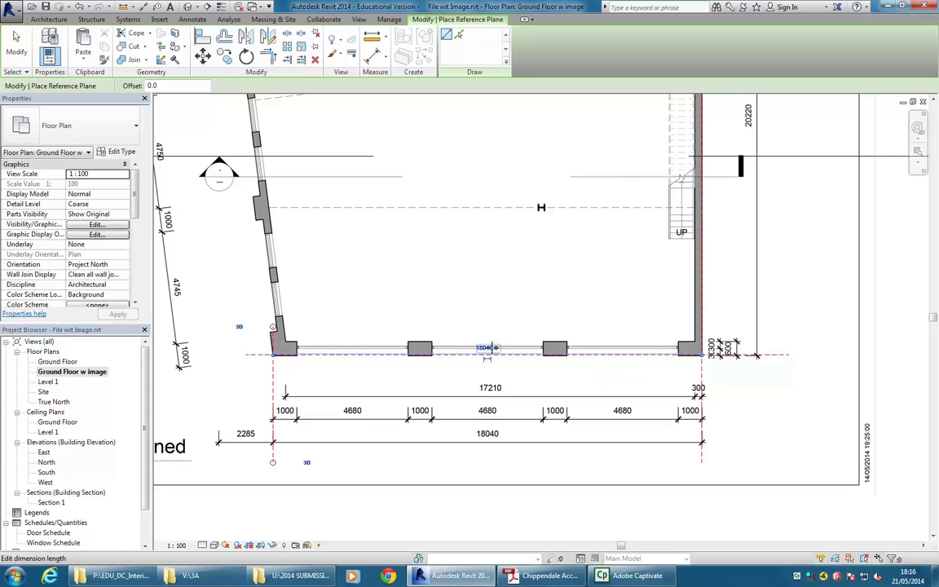
- Draw a horizontal reference plane from the upper east outer corner eastward past the dimensions, about 20237 mm above the lower plane
scroll(541, 279, down, 3)
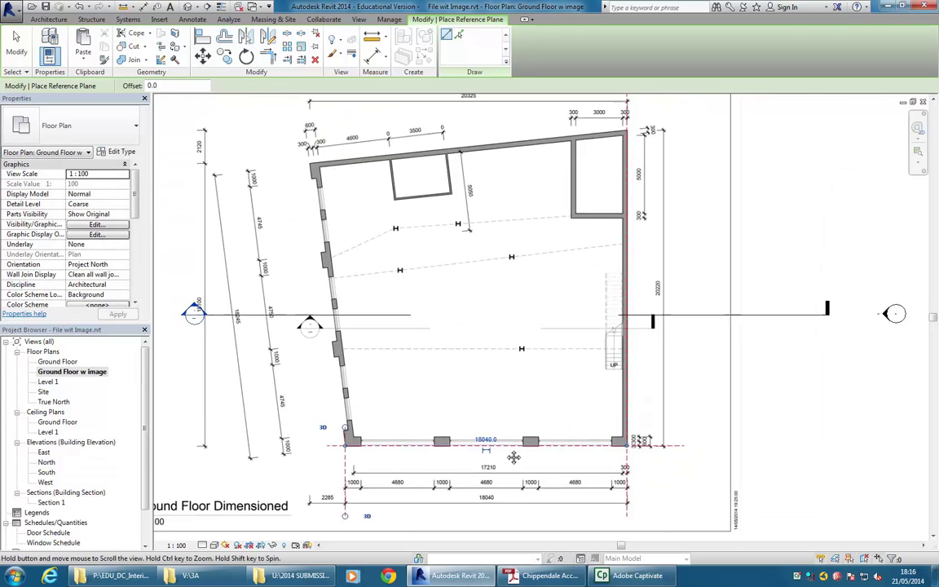
scroll(580, 213, up, 4)
scroll(612, 192, up, 3)
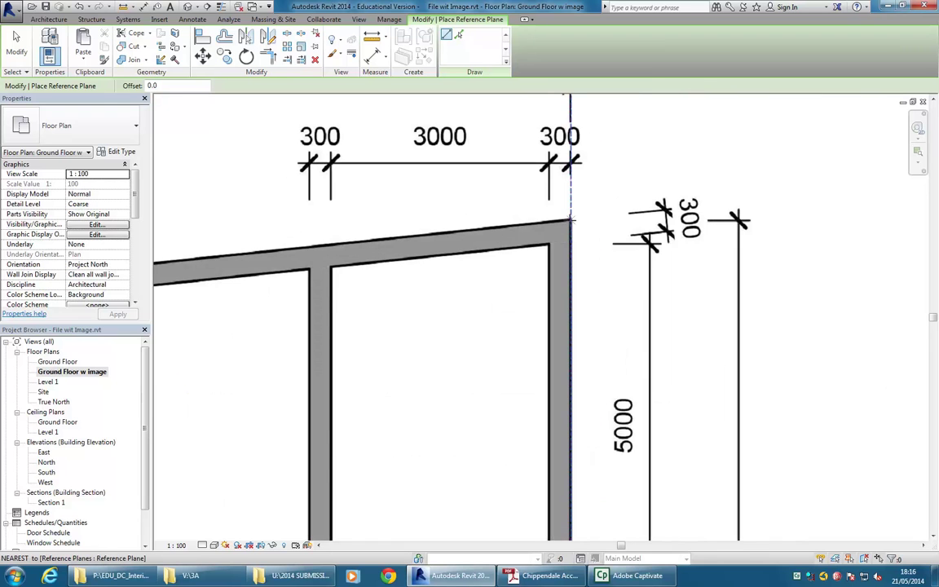
click(571, 218)
scroll(571, 219, down, 2)
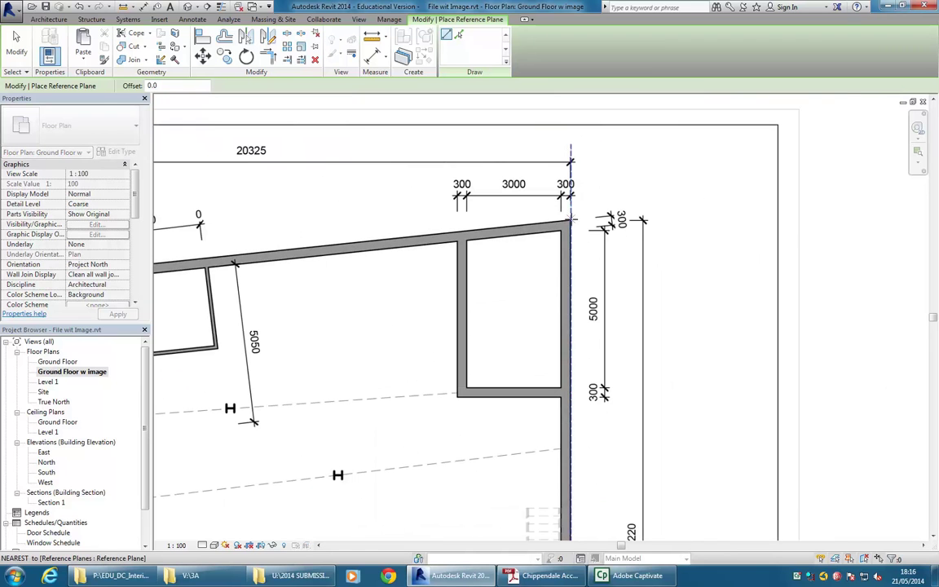
click(730, 218)
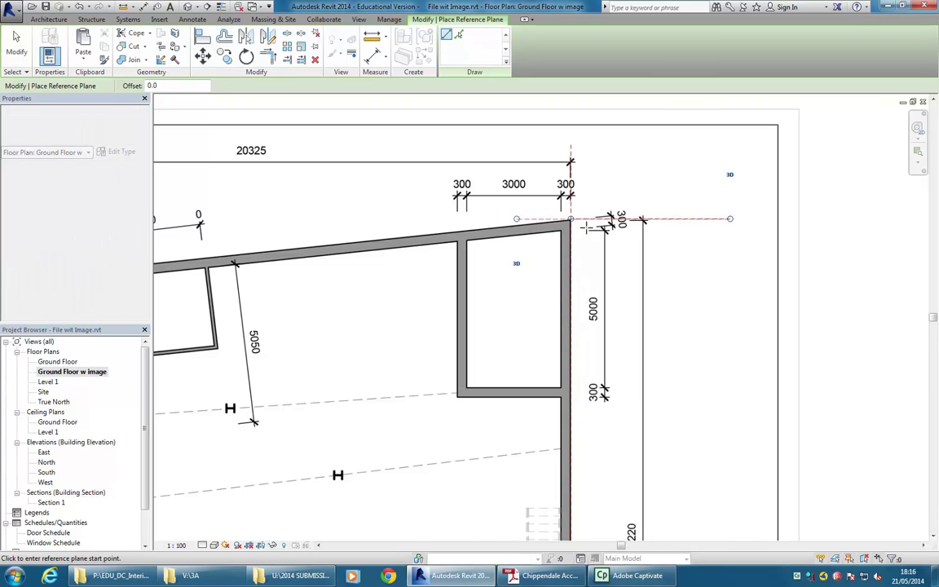
- Check the new horizontal reference plane against the upper east corner and the overall plan, and end the command
scroll(571, 217, up, 5)
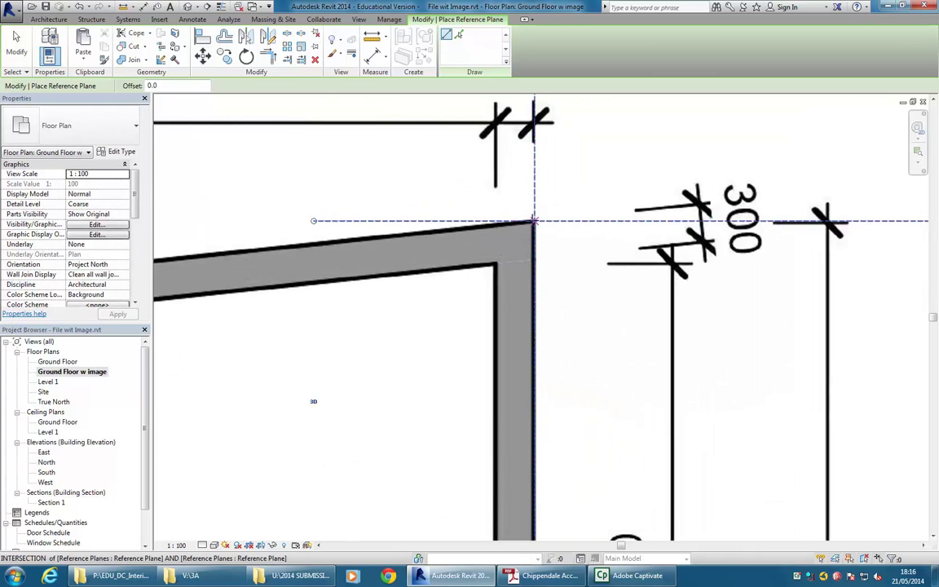
scroll(534, 220, down, 3)
middle_drag(683, 224, 550, 158)
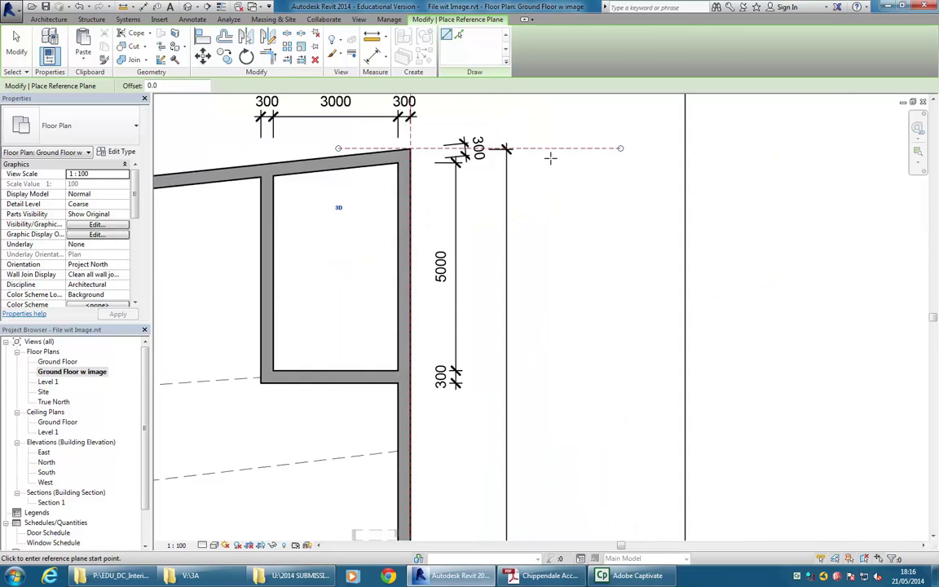
scroll(550, 158, down, 3)
middle_drag(506, 216, 490, 198)
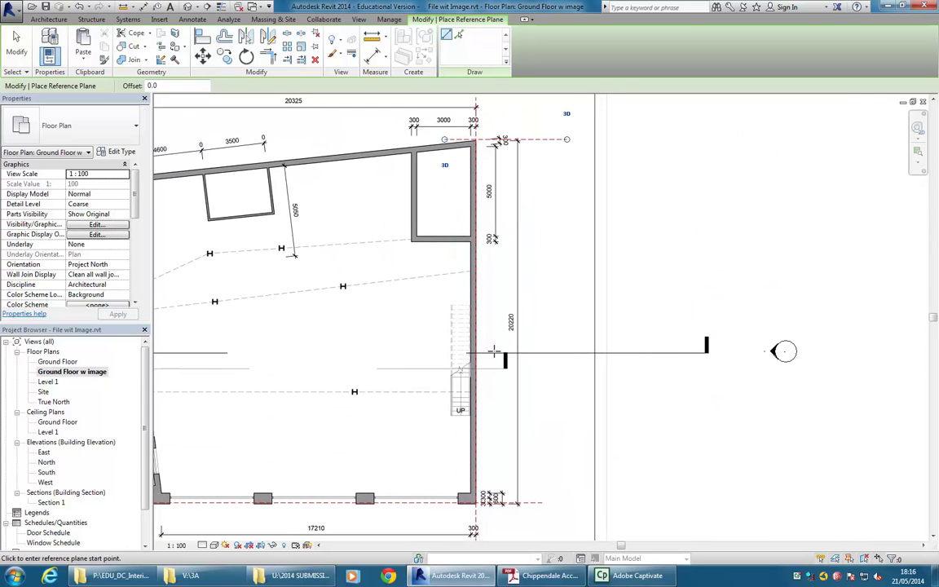
scroll(497, 276, down, 2)
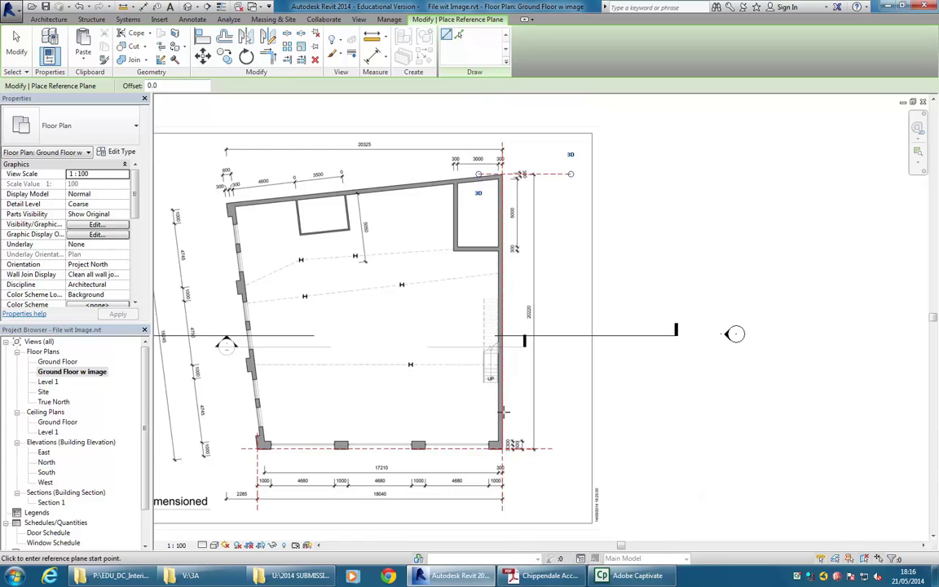
middle_drag(355, 349, 442, 357)
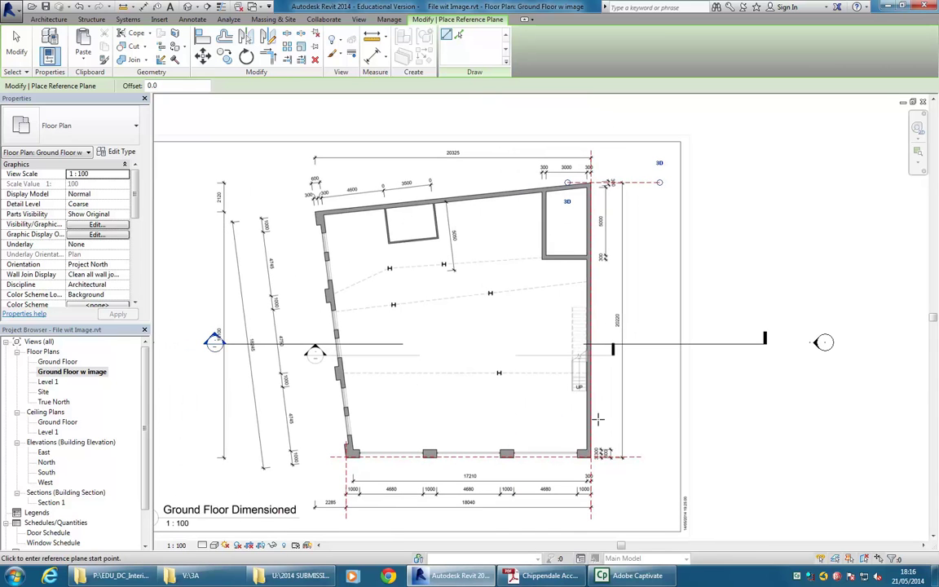
middle_drag(621, 233, 599, 234)
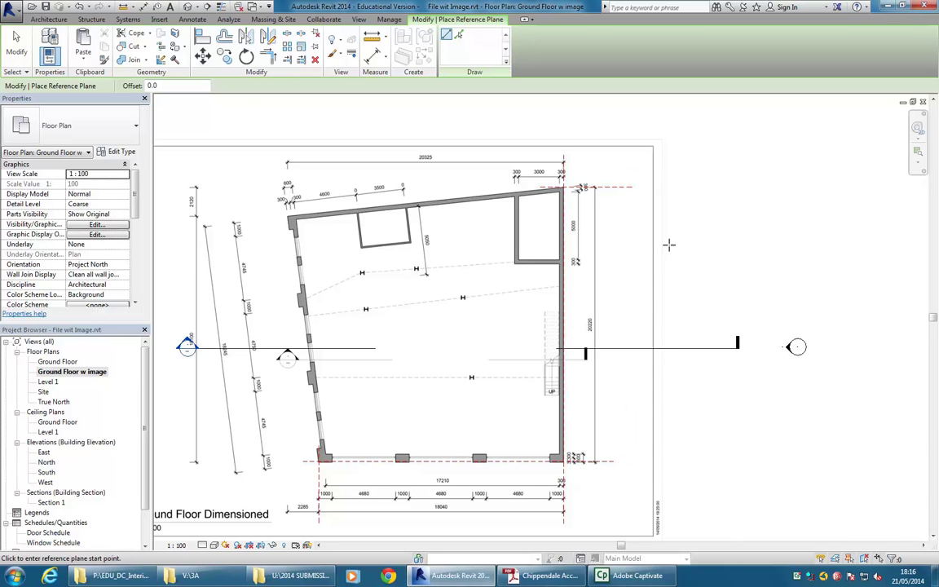
key(Escape)
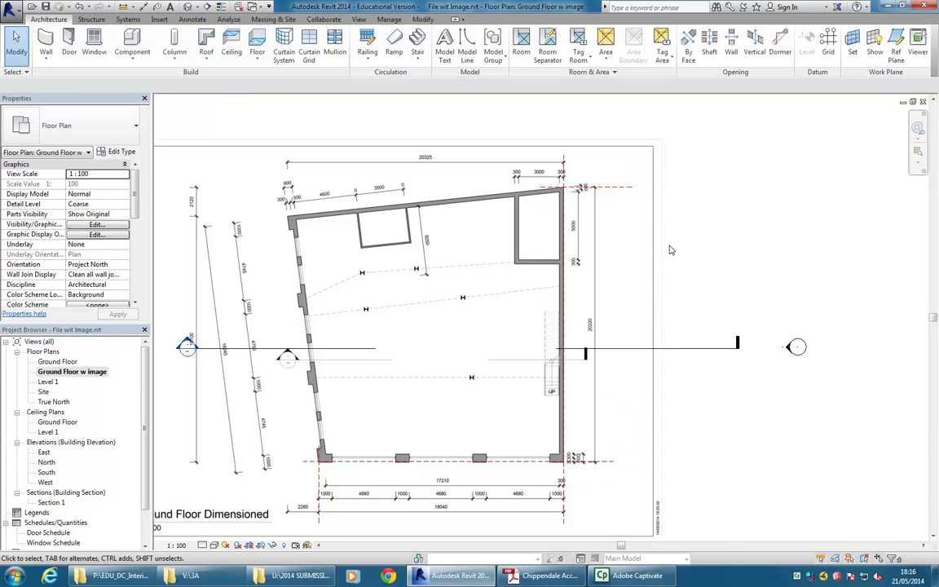
- Set the distance between the upper and lower horizontal reference planes at the east side to 20220 mm
click(617, 190)
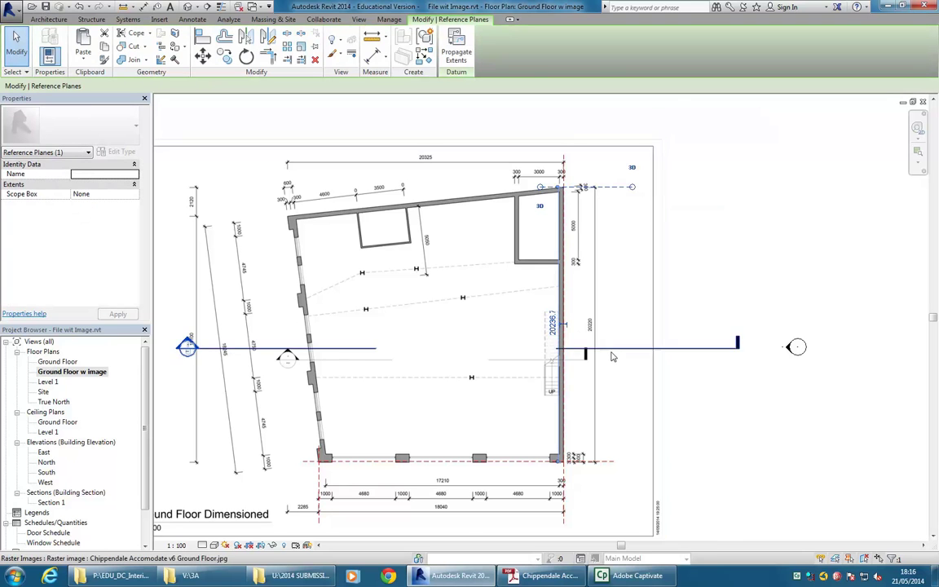
scroll(613, 356, up, 2)
click(520, 322)
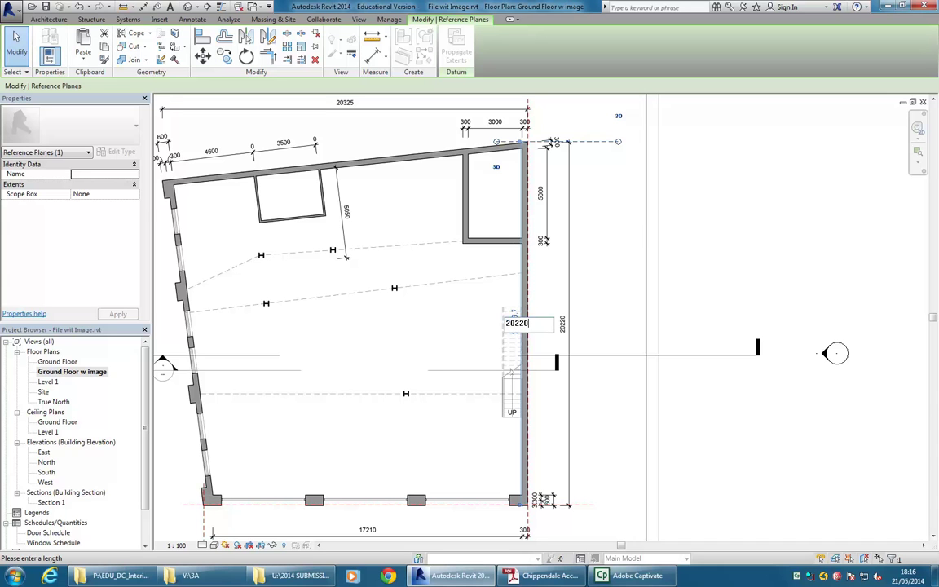
key(Return)
key(Escape)
- Draw a horizontal reference plane from the building's upper west outer corner westward past the vertical 2120 dimension line
scroll(601, 331, down, 2)
middle_drag(600, 274, 624, 244)
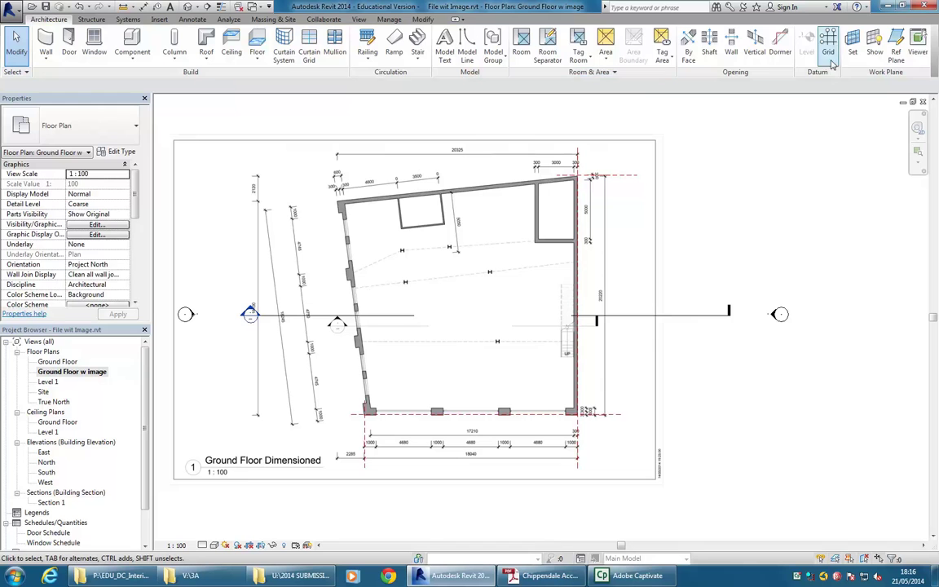
click(896, 45)
scroll(337, 190, up, 4)
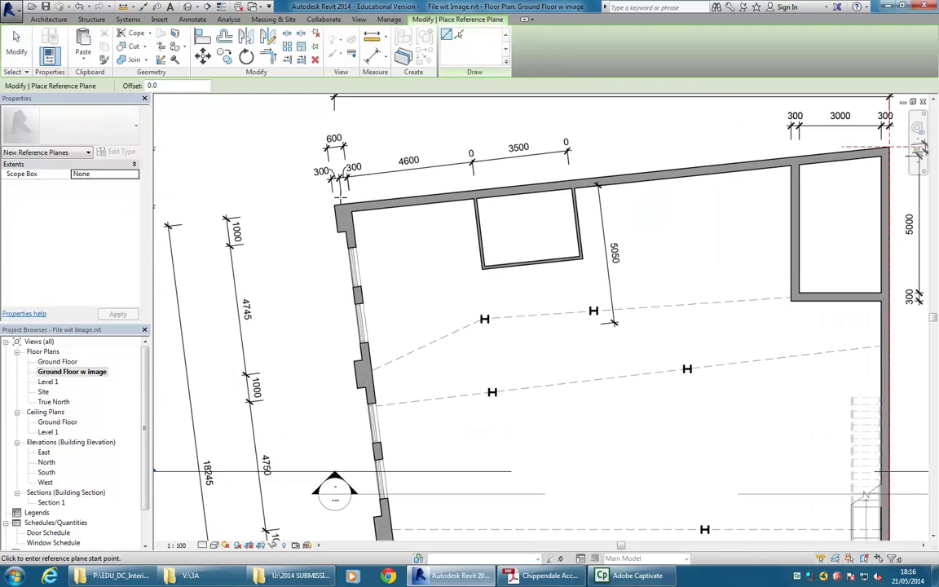
scroll(317, 218, up, 3)
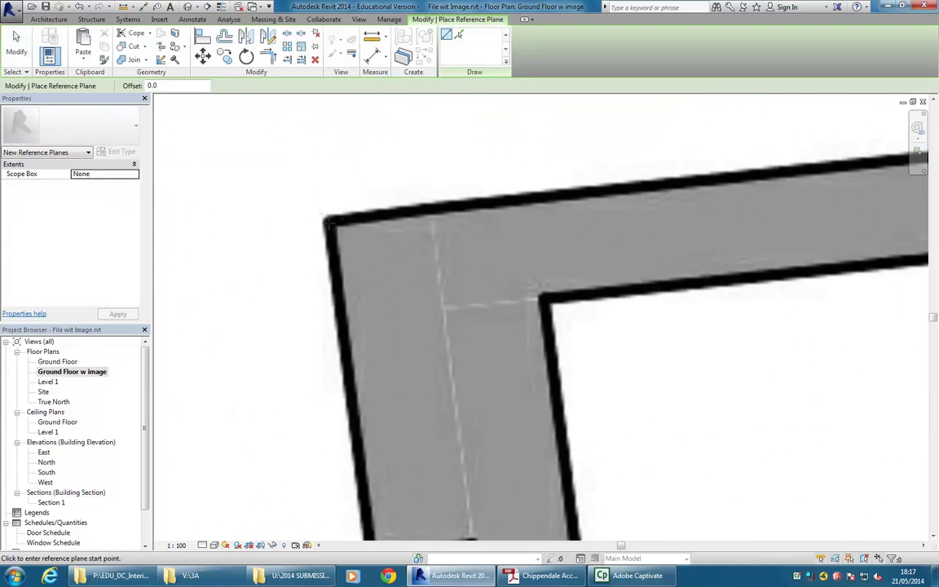
scroll(351, 216, down, 6)
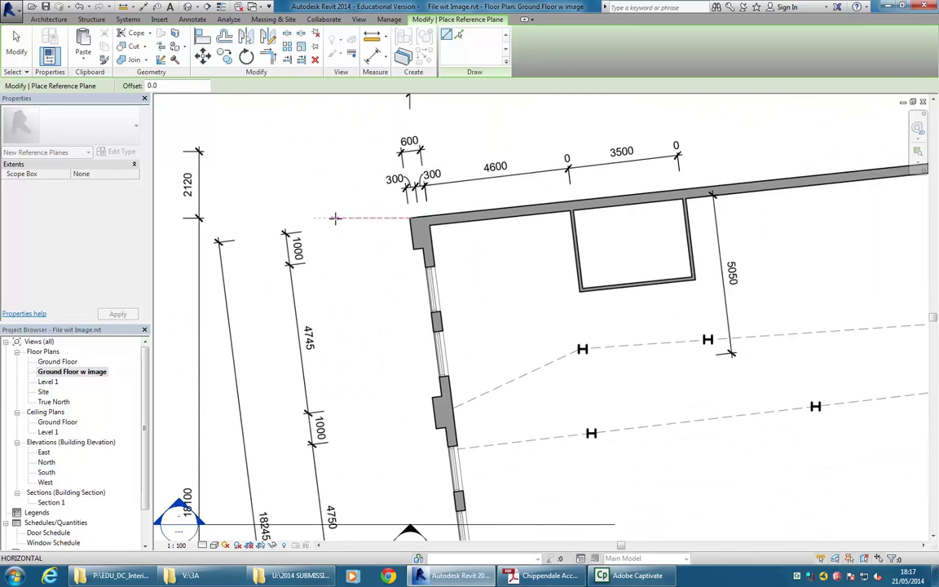
scroll(249, 225, down, 1)
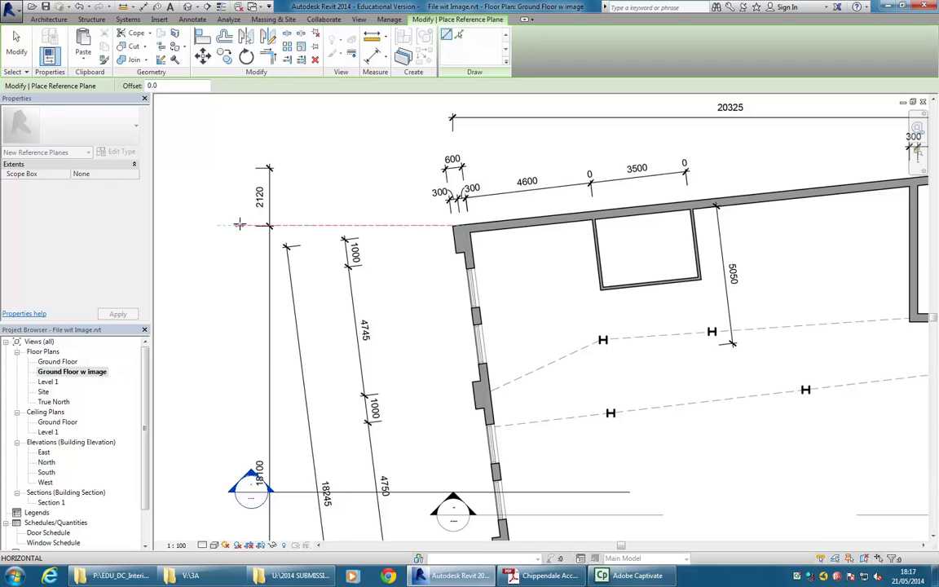
scroll(292, 216, down, 4)
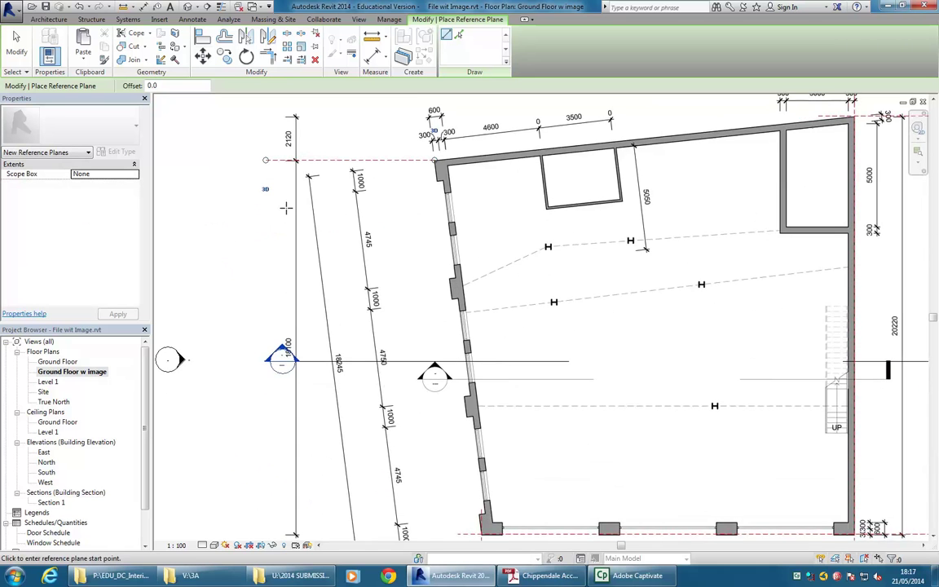
- Extend the east end of the horizontal reference plane past the upper west corner into the wall
scroll(342, 245, up, 3)
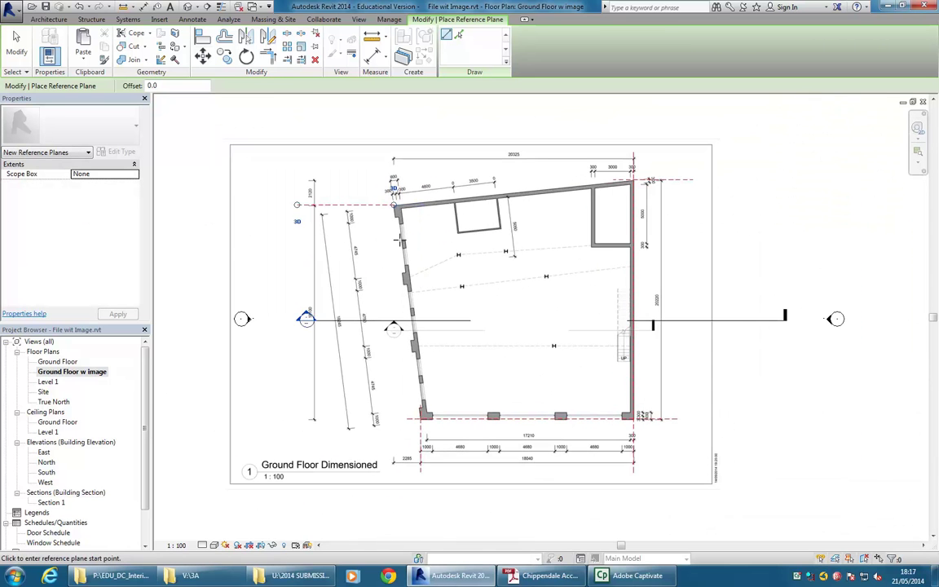
scroll(395, 202, up, 5)
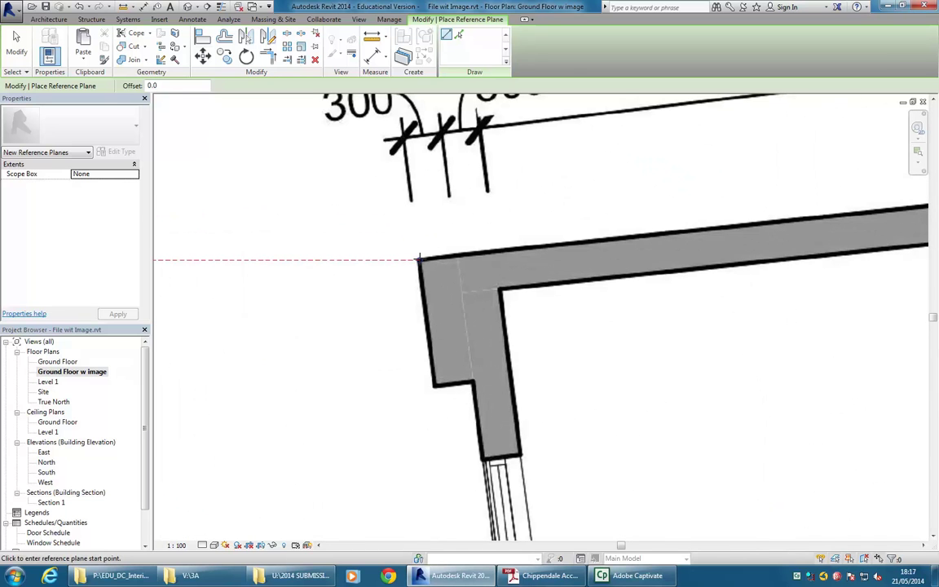
click(518, 260)
- Draw a vertical reference plane from the building's upper west outer corner upward past the horizontal 20325 dimension line
scroll(404, 238, up, 2)
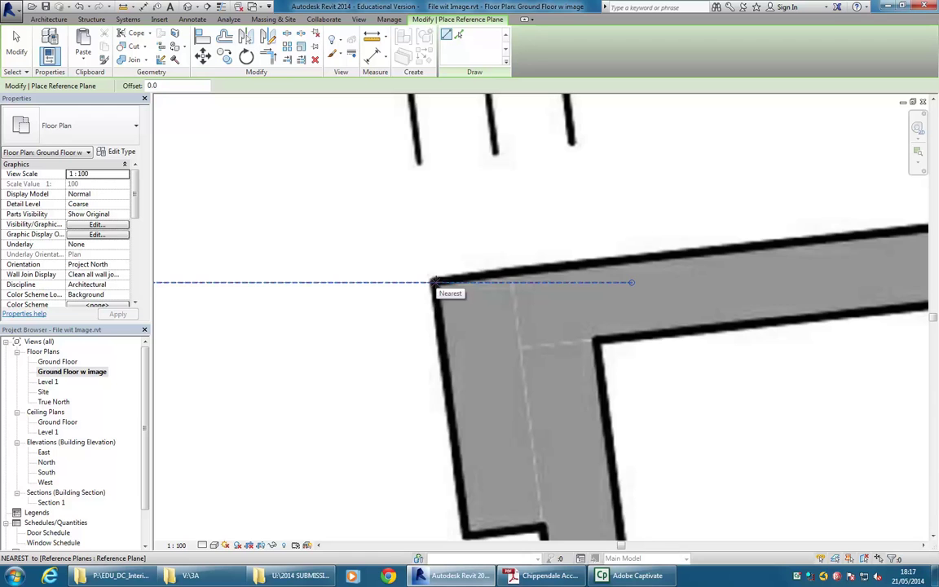
click(434, 282)
scroll(432, 285, down, 5)
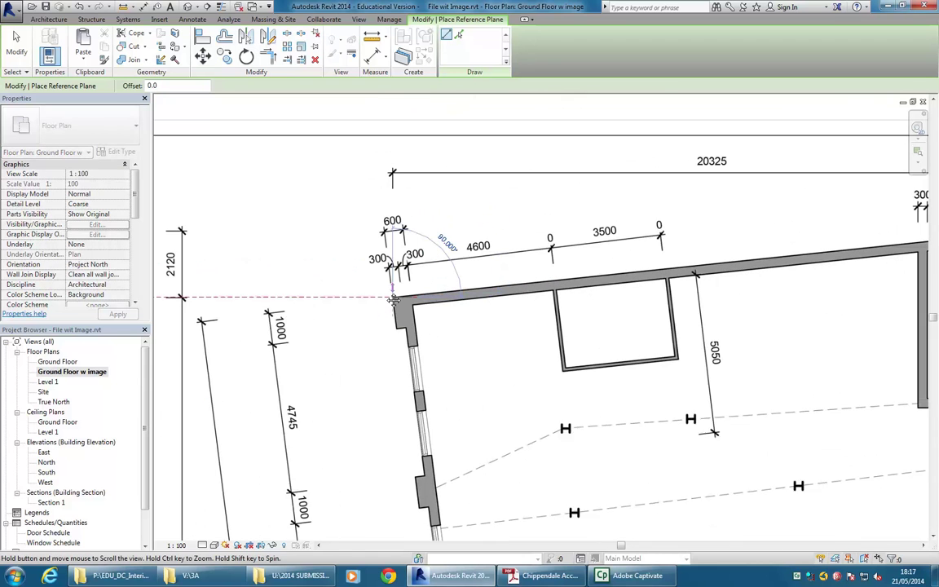
key(Escape)
scroll(382, 239, down, 3)
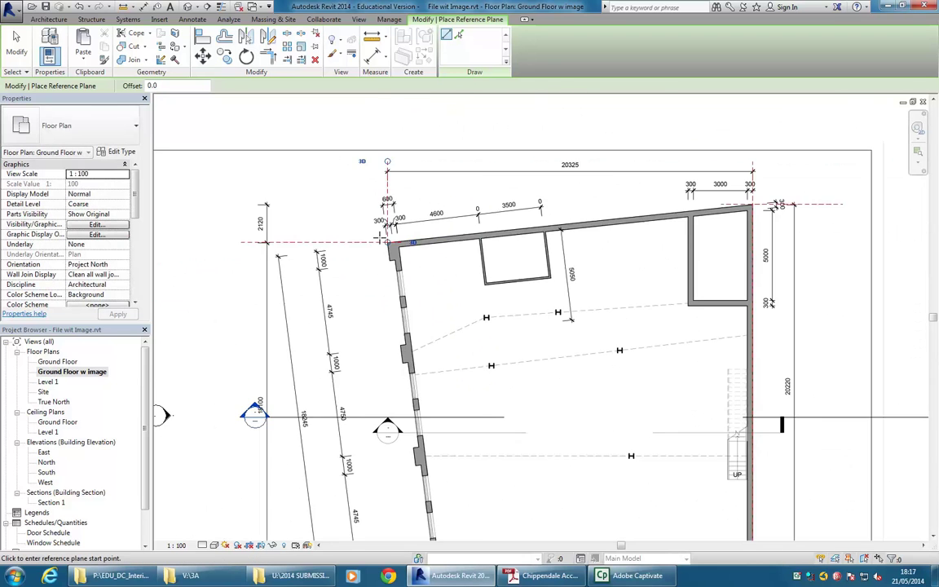
- Extend the lower end of the vertical reference plane past the upper west corner, and end the reference plane command
scroll(381, 239, up, 5)
click(404, 205)
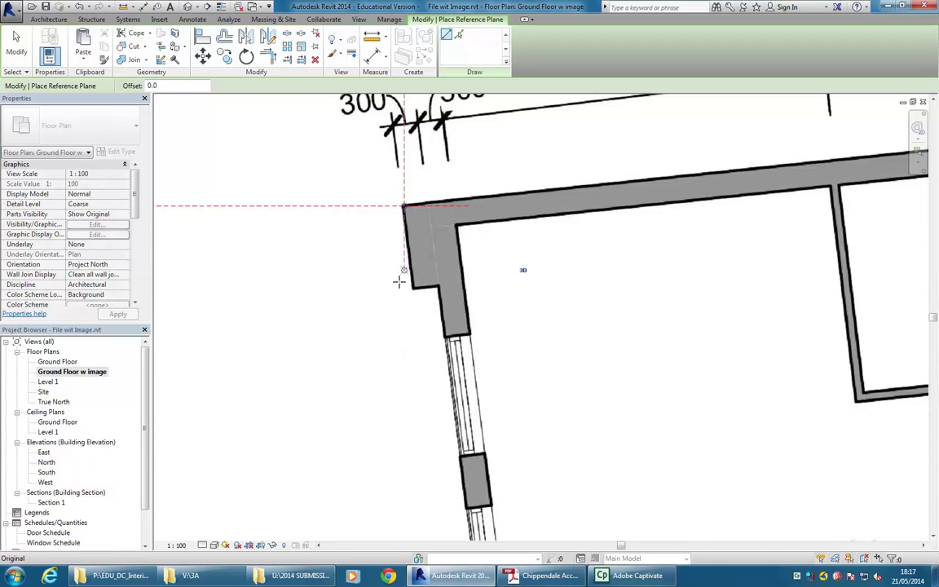
click(398, 291)
scroll(432, 246, down, 4)
middle_drag(391, 293, 302, 370)
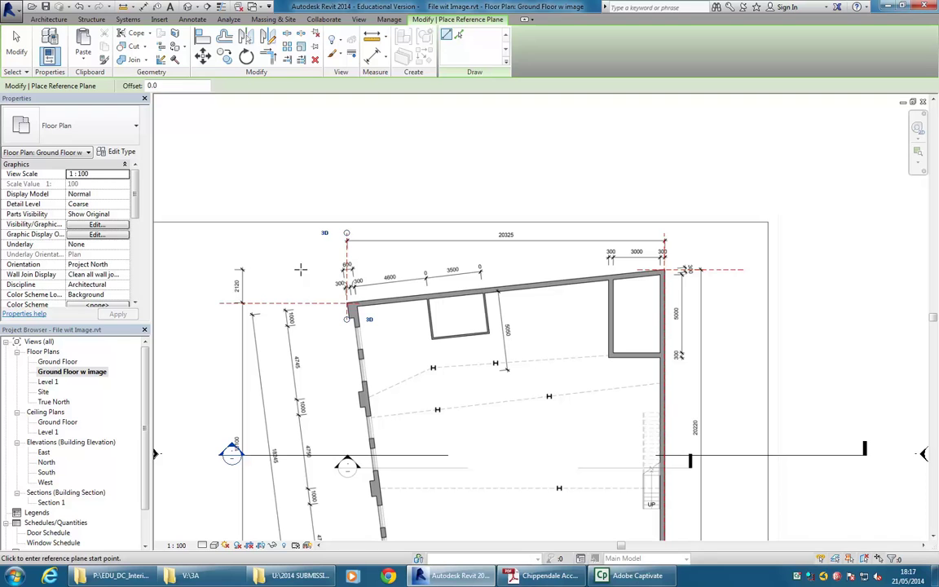
key(Escape)
key(Escape)
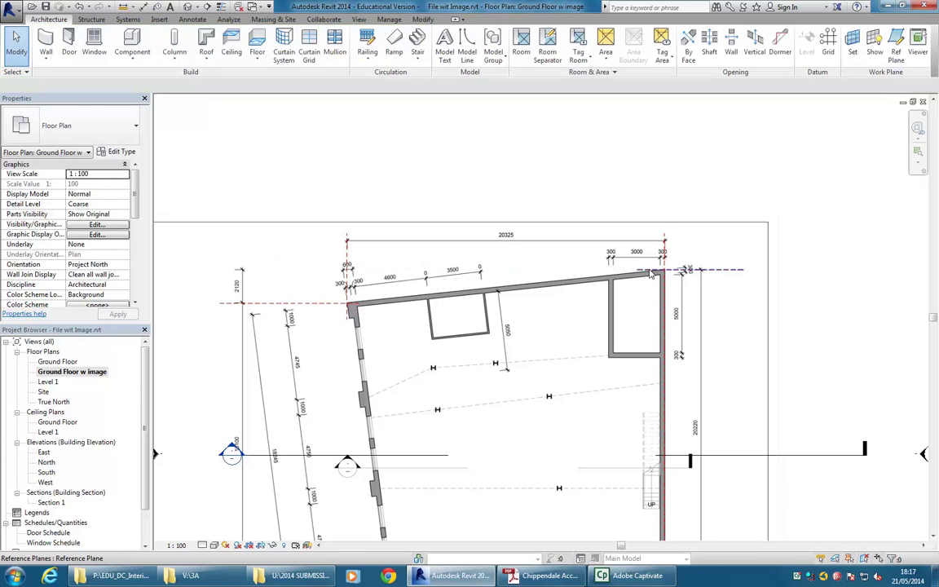
- Extend the west end of the uppermost horizontal reference plane past the vertical 2120 dimension line
click(414, 270)
drag(441, 270, 215, 269)
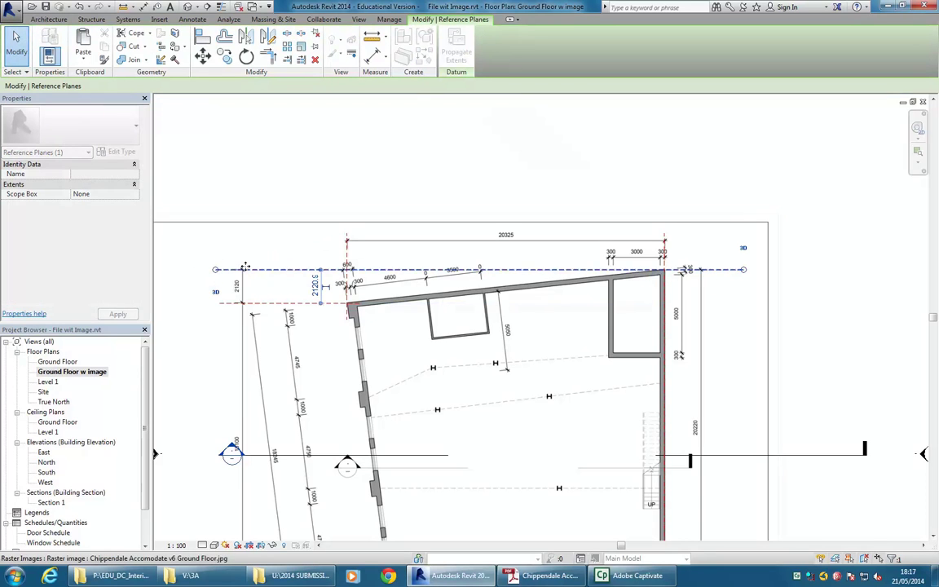
key(Escape)
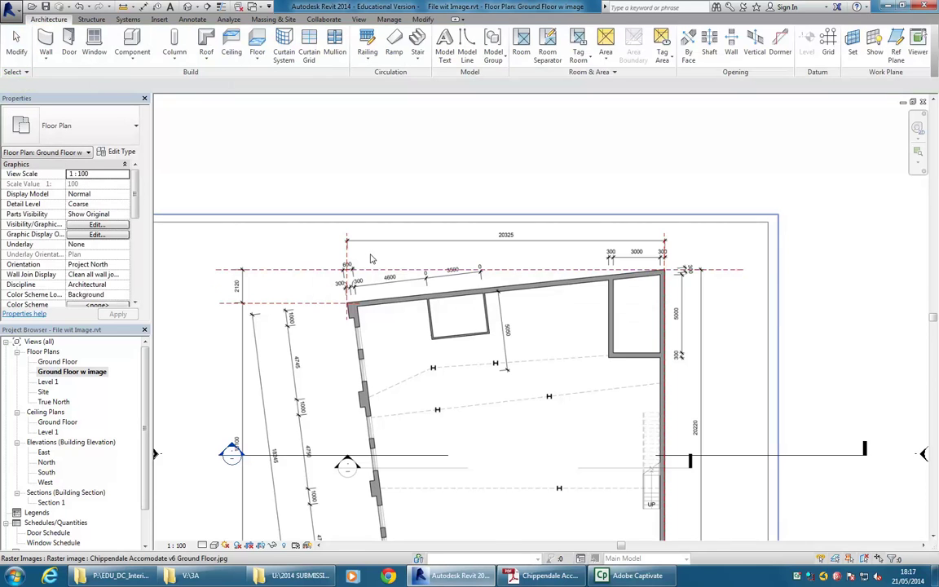
scroll(367, 253, up, 2)
click(335, 254)
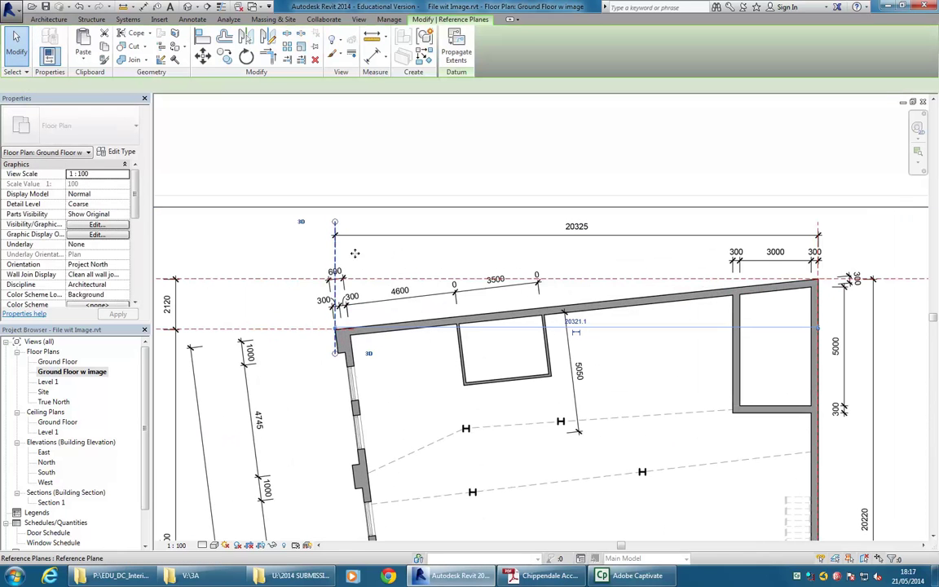
click(577, 320)
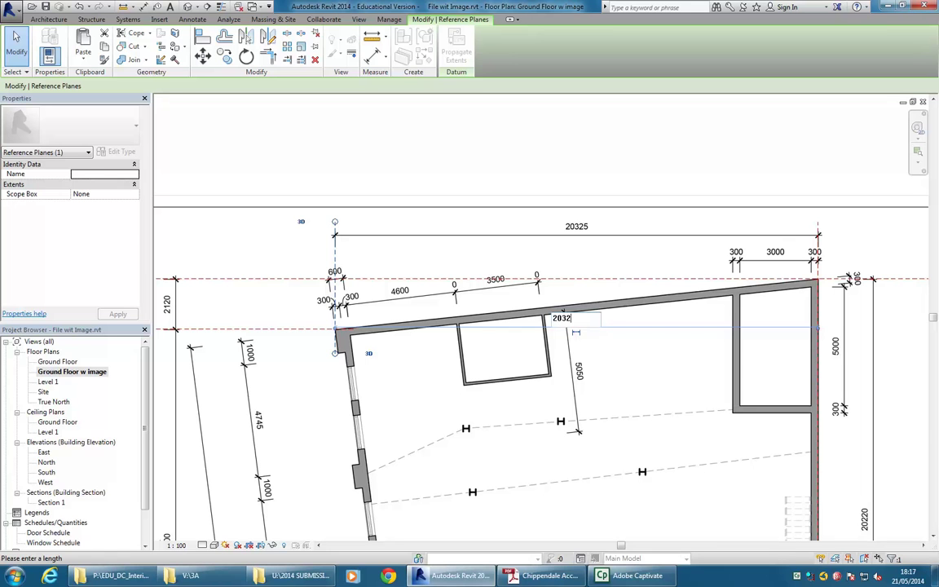
text(203250)
key(Return)
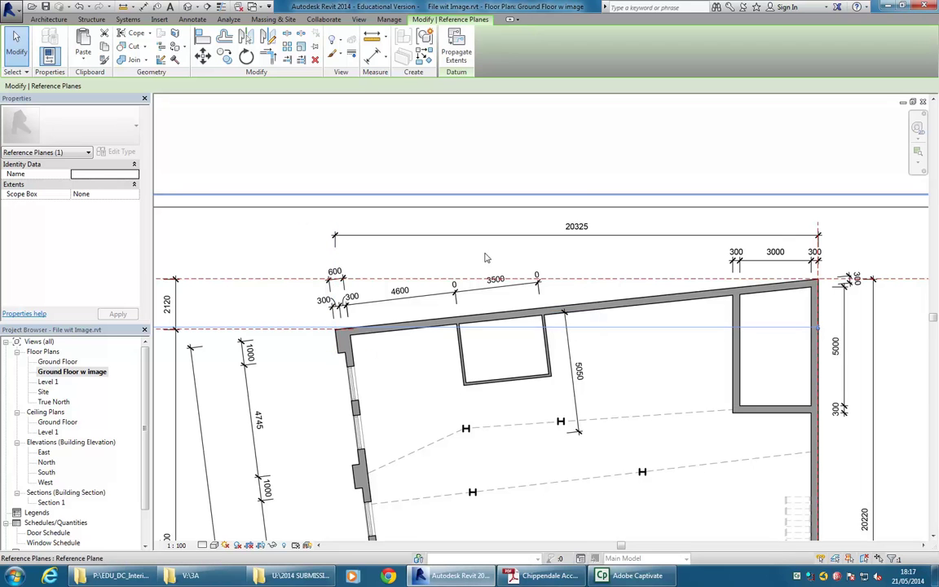
key(ctrl+z)
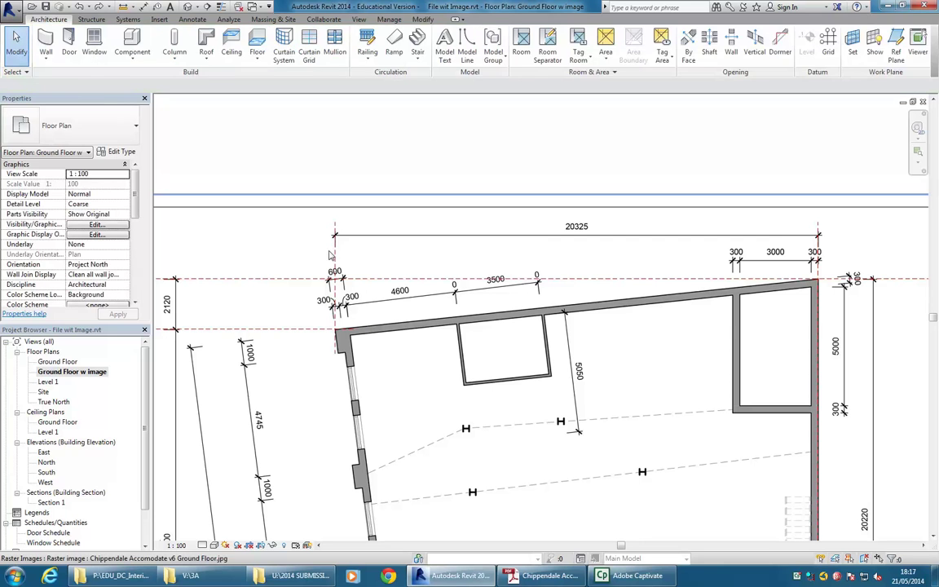
- Set the distance between the upper west vertical reference plane and the east vertical reference plane to 20325 mm
click(334, 254)
click(575, 320)
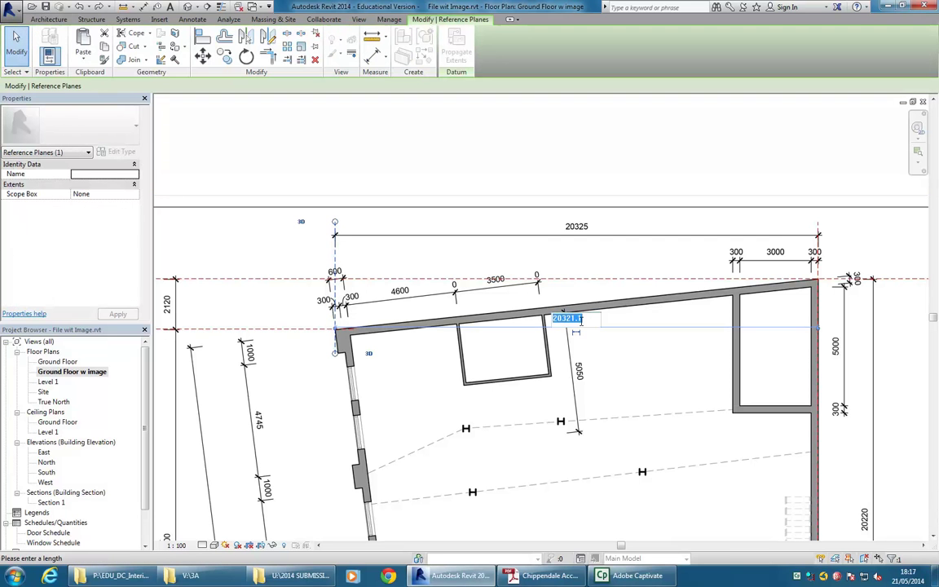
text(20325)
key(Return)
key(Escape)
scroll(350, 279, down, 2)
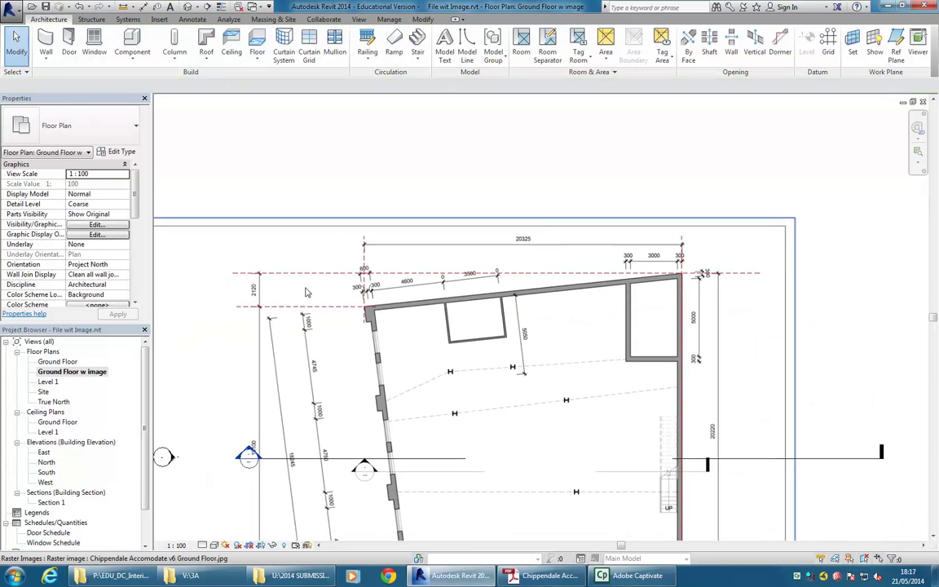
scroll(307, 292, up, 1)
click(324, 270)
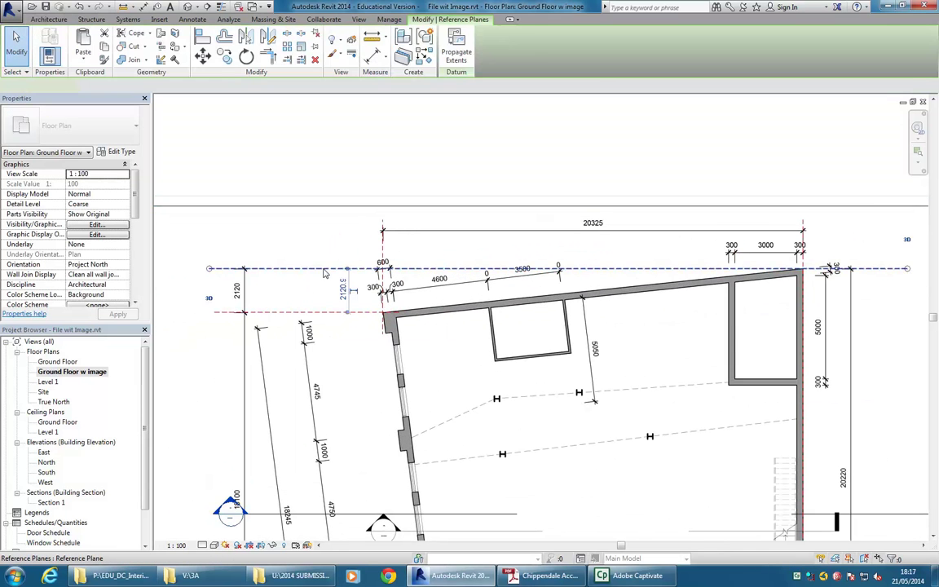
scroll(327, 274, down, 2)
middle_drag(330, 275, 347, 205)
scroll(351, 231, up, 1)
drag(359, 225, 482, 507)
key(Escape)
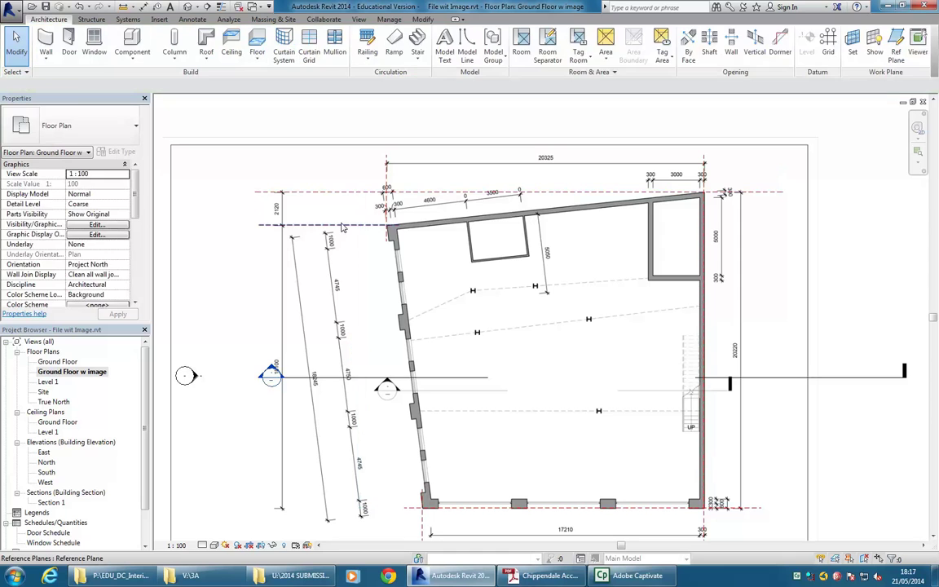
- Set the distance from the uppermost horizontal reference plane to the one at the upper west corner to 2120 mm
click(339, 225)
scroll(317, 172, up, 2)
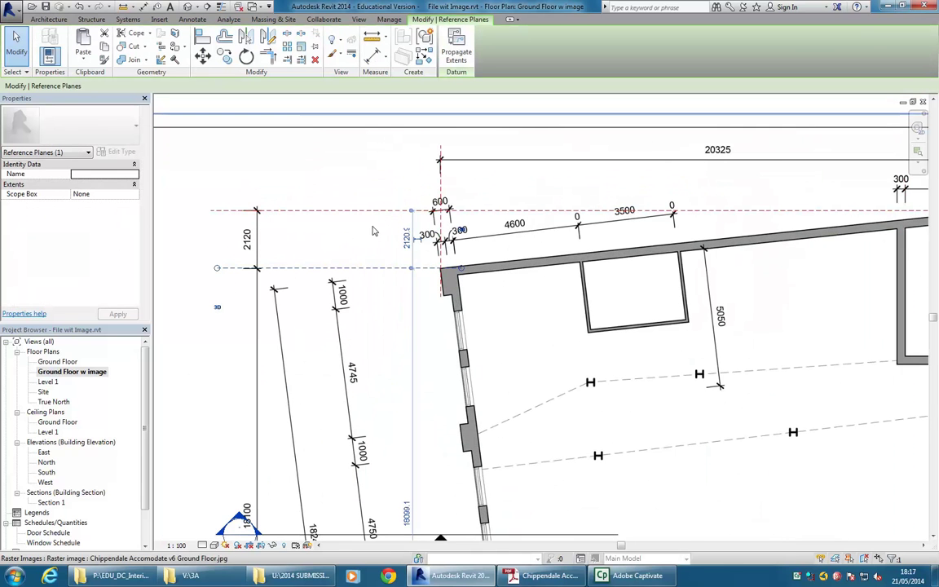
click(410, 239)
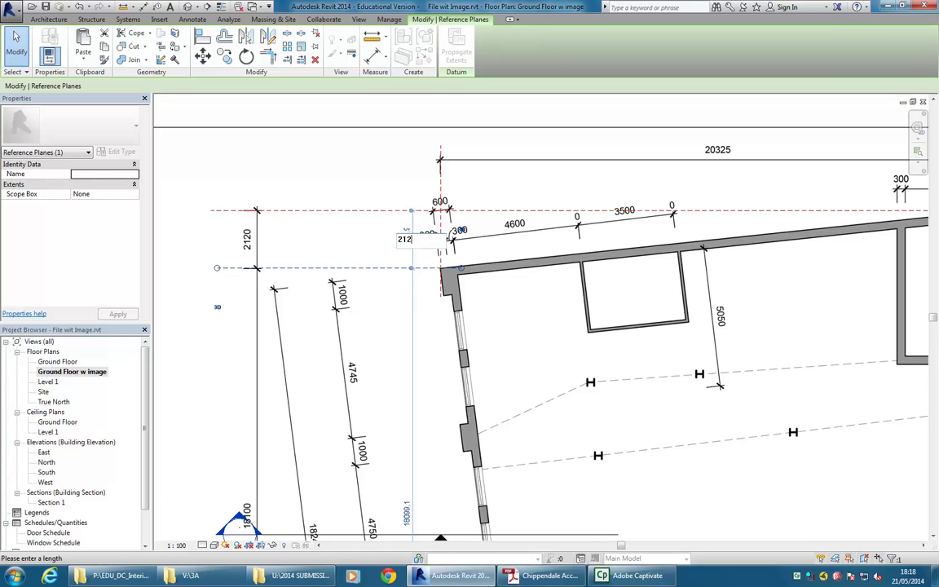
text(2120)
key(Return)
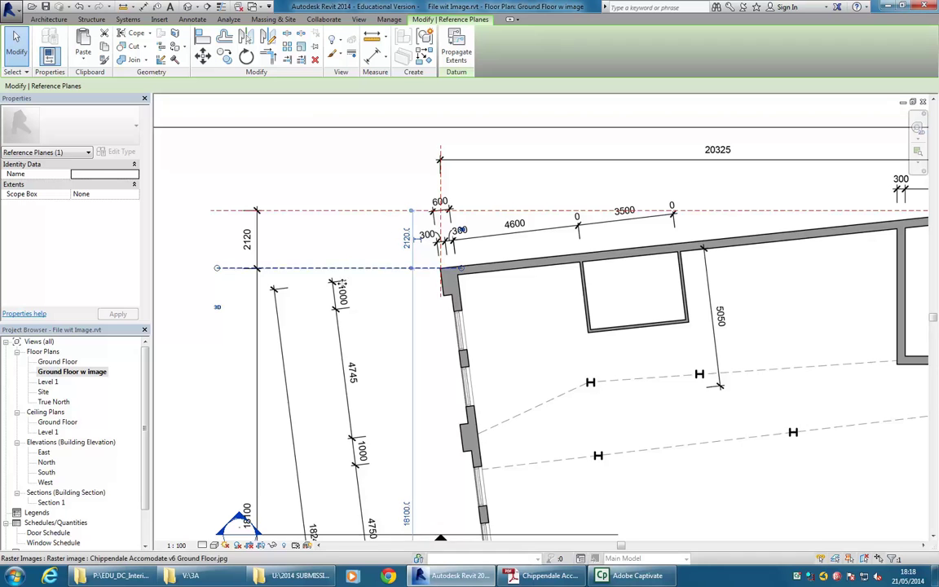
- Check the distance from the upper west corner's horizontal reference plane to the bottom one against the plan's written dimension, then clear the selection
scroll(395, 243, down, 3)
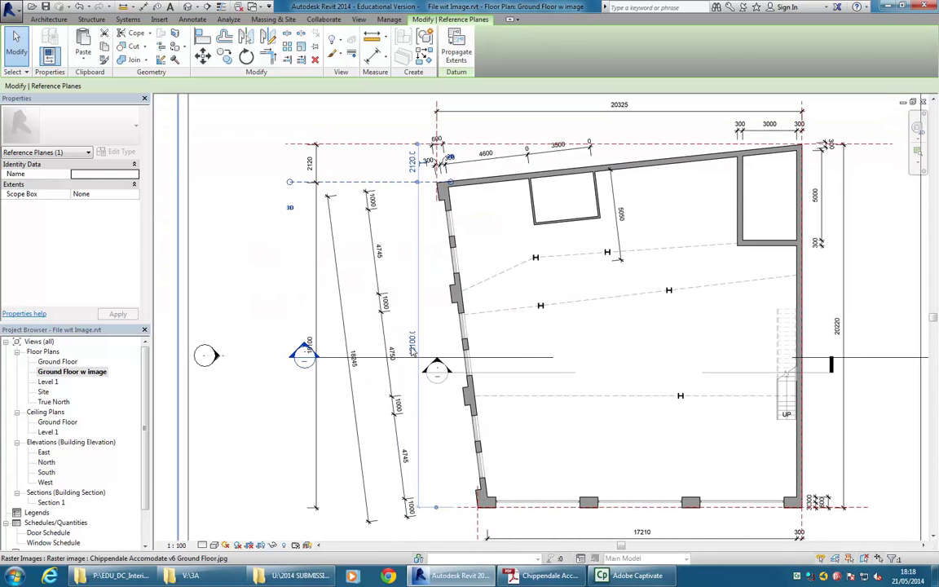
click(411, 342)
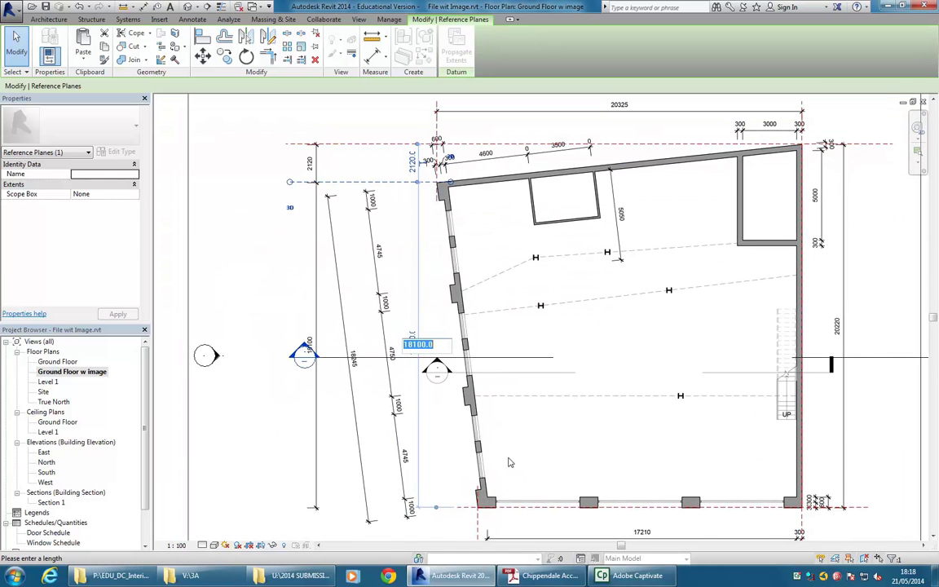
scroll(489, 269, down, 2)
key(Escape)
key(Escape)
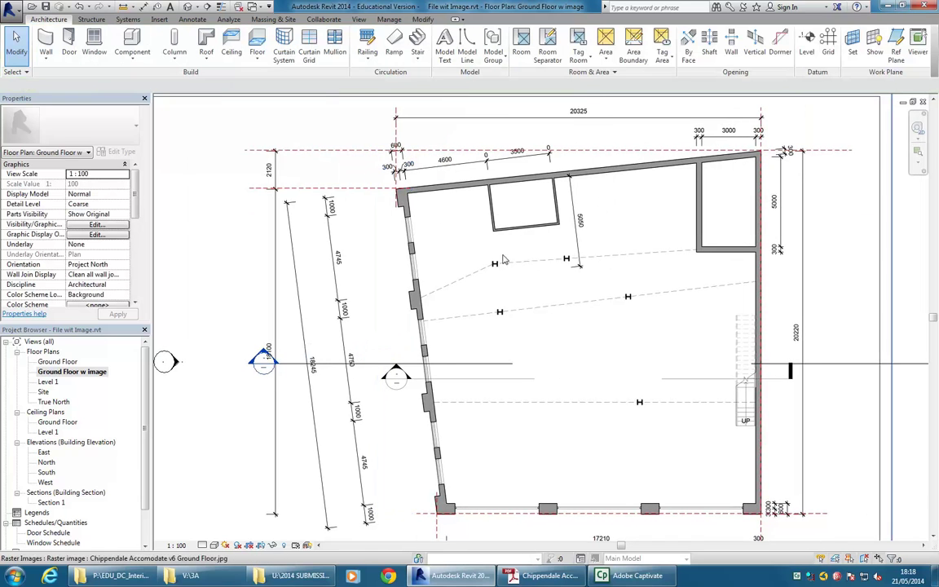
scroll(440, 283, down, 1)
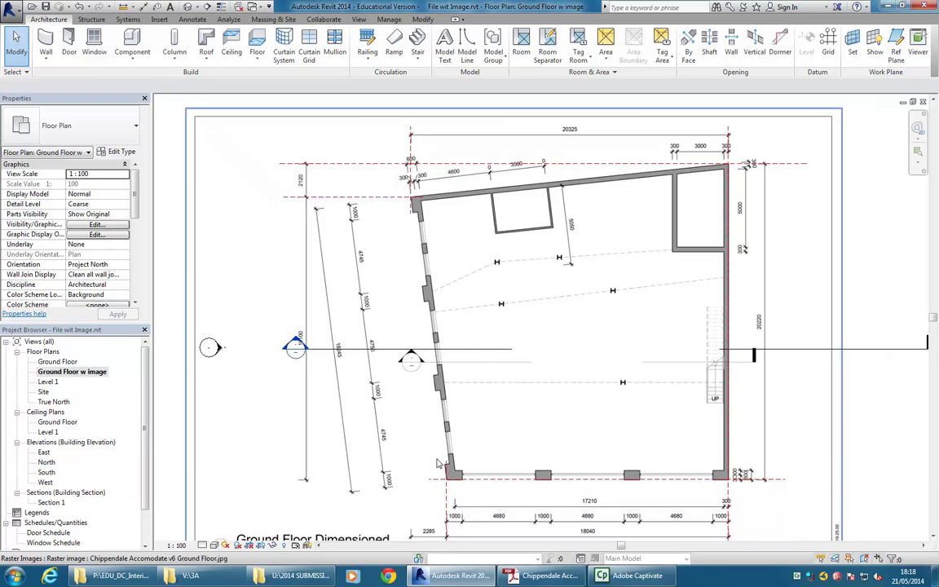
scroll(541, 353, down, 1)
middle_drag(540, 353, 513, 360)
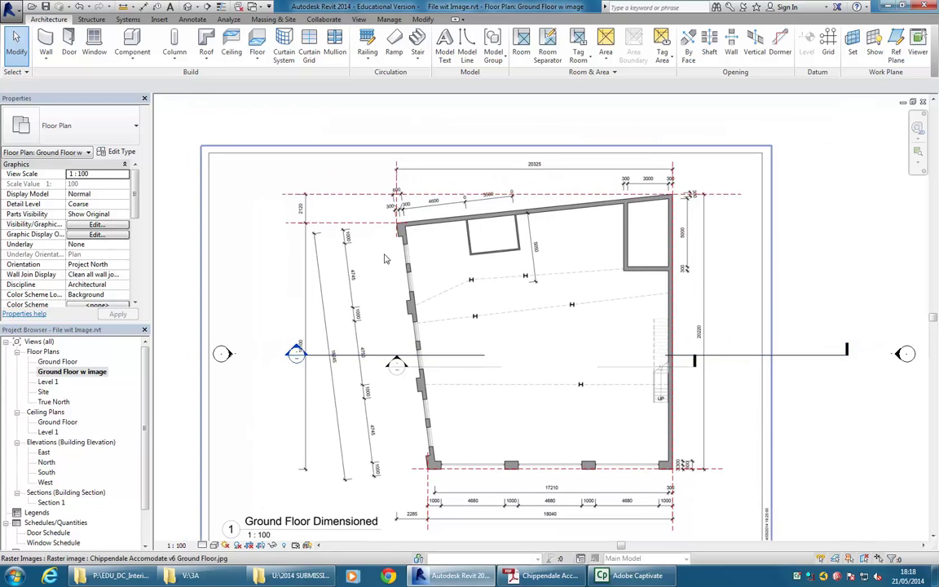
- Open the Ground Floor plan view to work on the reference planes without the image
double_click(52, 362)
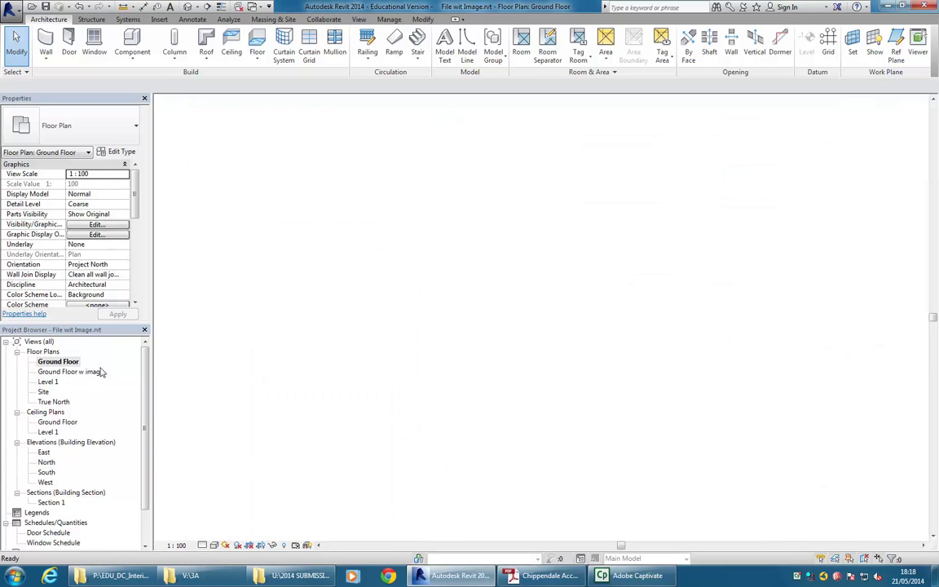
scroll(441, 330, up, 3)
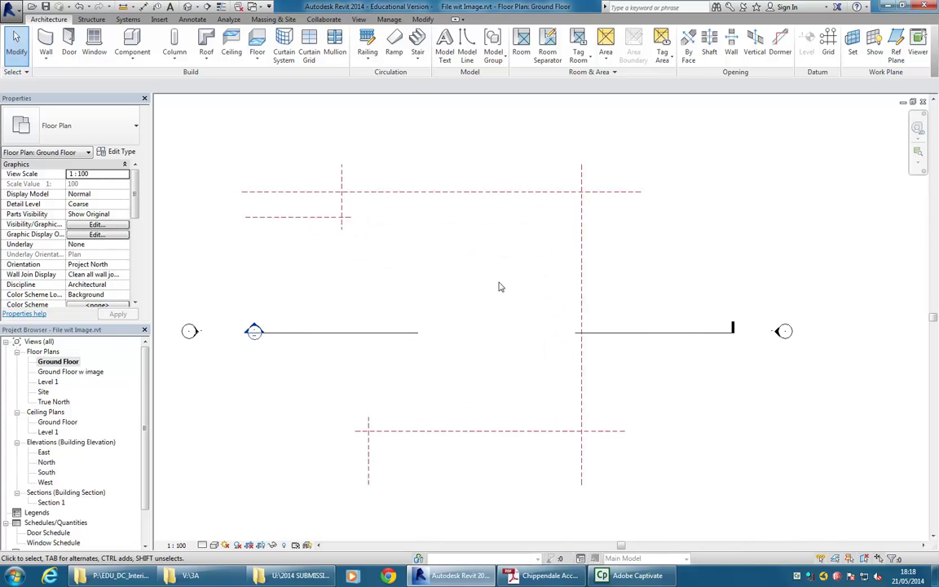
scroll(499, 286, up, 1)
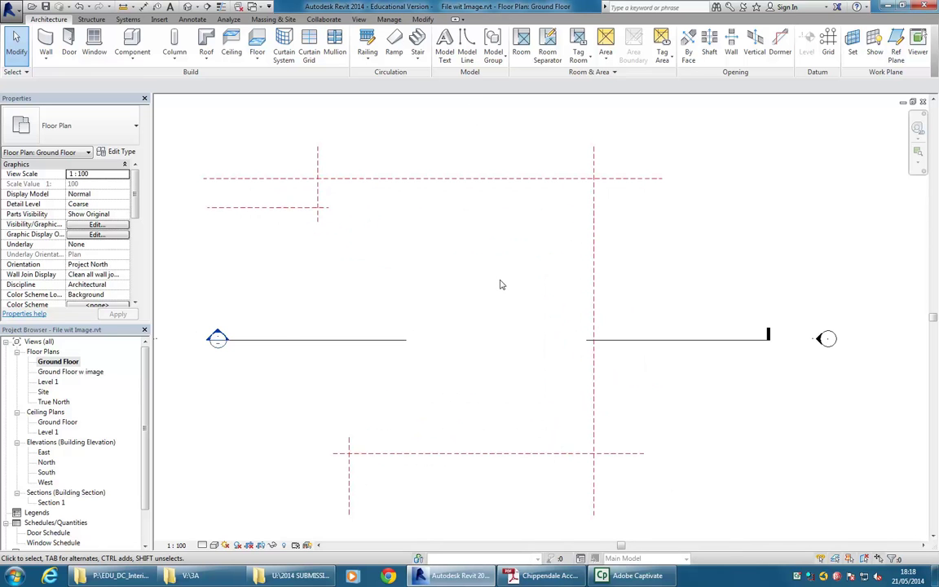
- Draw a sloped reference plane from the upper east intersection through the upper west one, and extend its east end past the corner
click(896, 55)
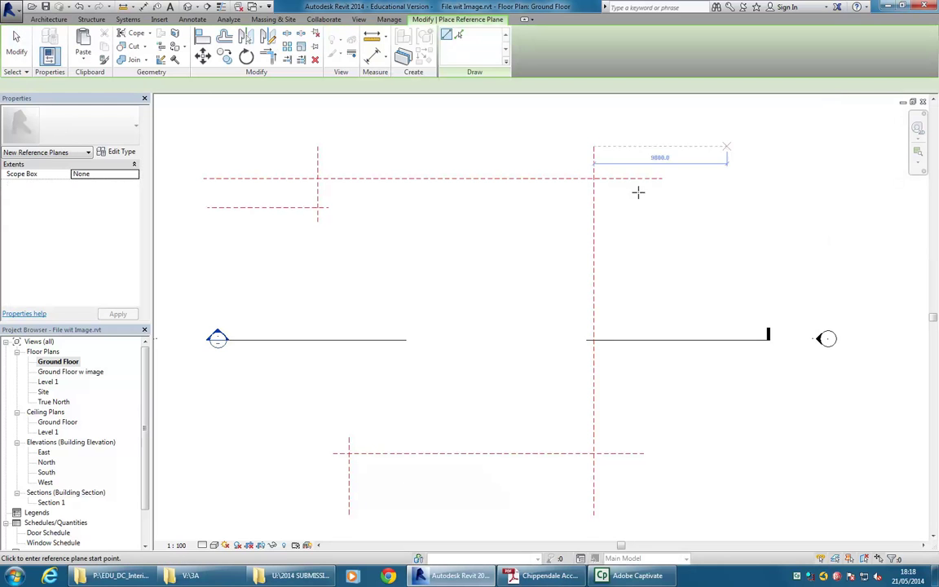
click(594, 178)
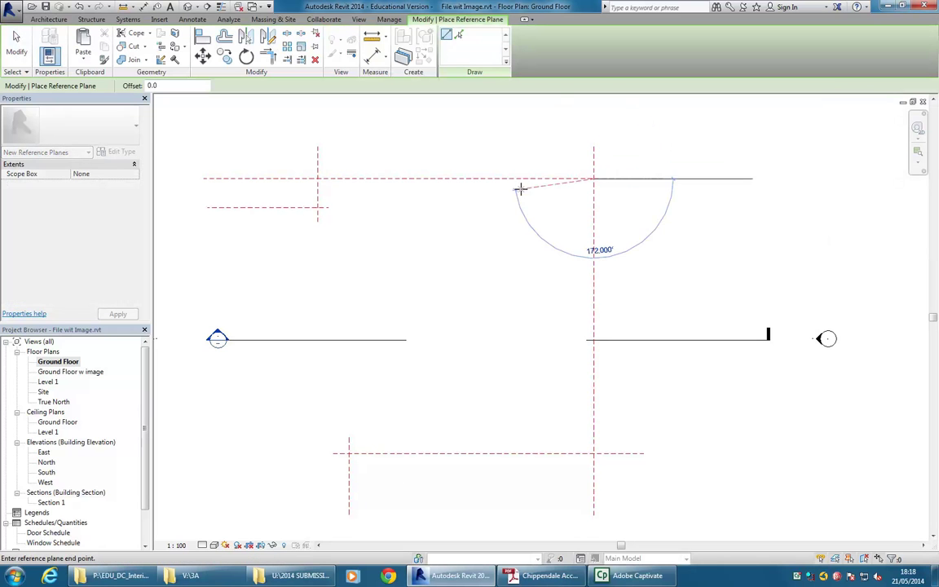
click(294, 217)
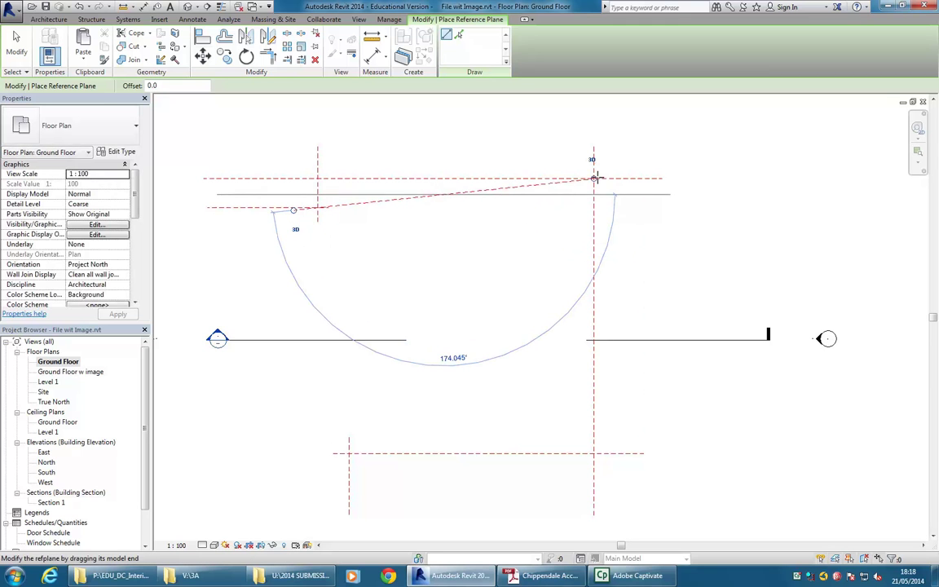
mouse_move(620, 169)
mouse_down()
mouse_move(689, 168)
mouse_move(618, 172)
mouse_up()
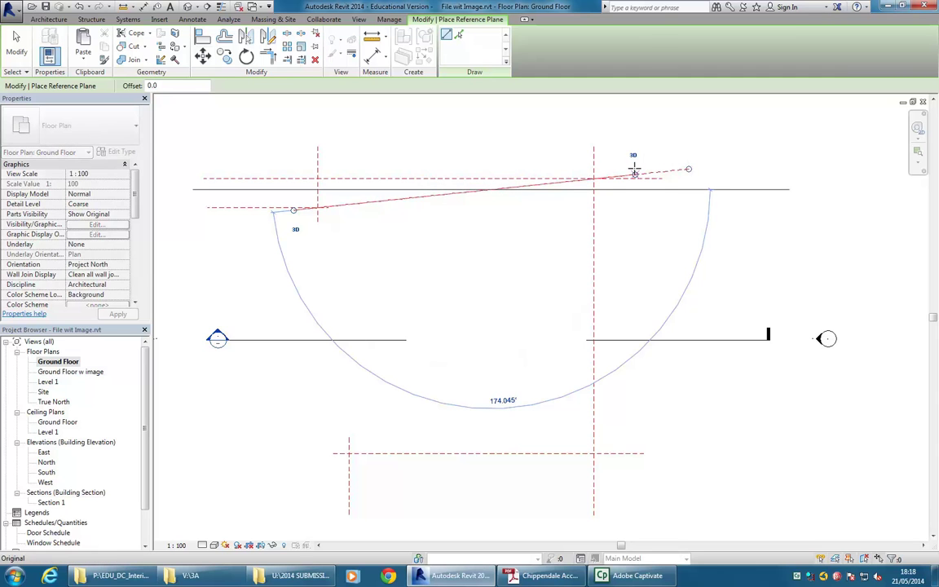
scroll(623, 159, up, 5)
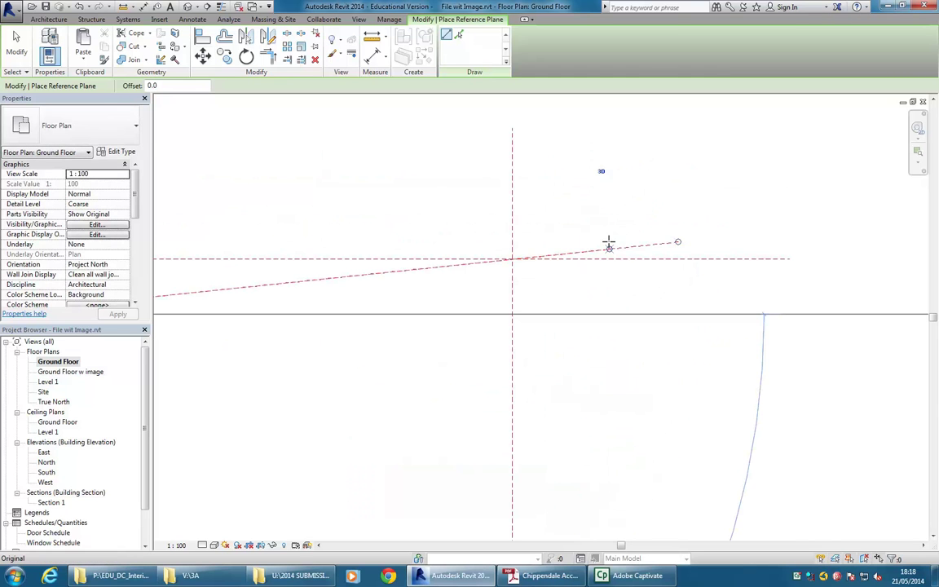
- Draw a slanted reference plane for the west side between the lower west and upper west reference plane intersections
scroll(387, 214, down, 5)
scroll(387, 214, down, 3)
scroll(496, 199, up, 2)
click(374, 440)
scroll(342, 167, up, 4)
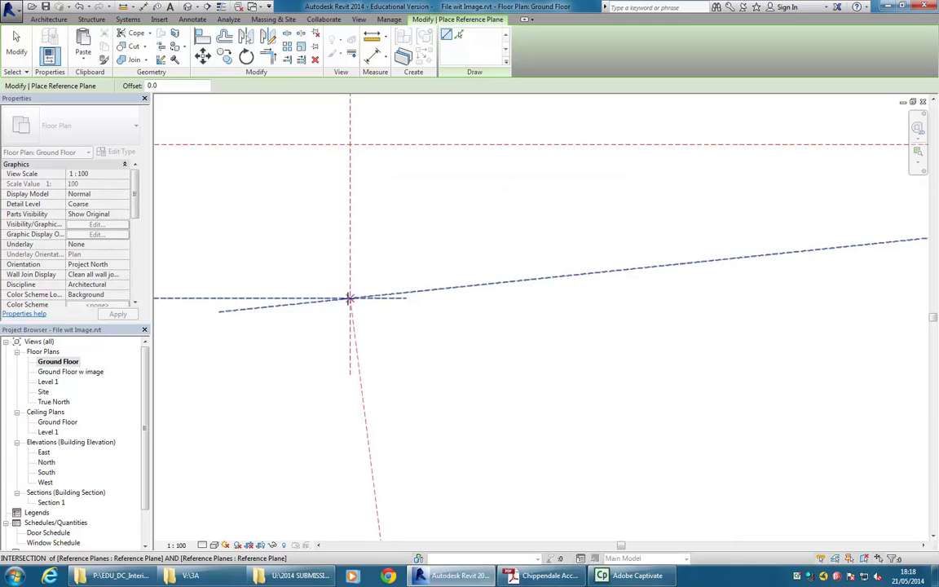
click(350, 298)
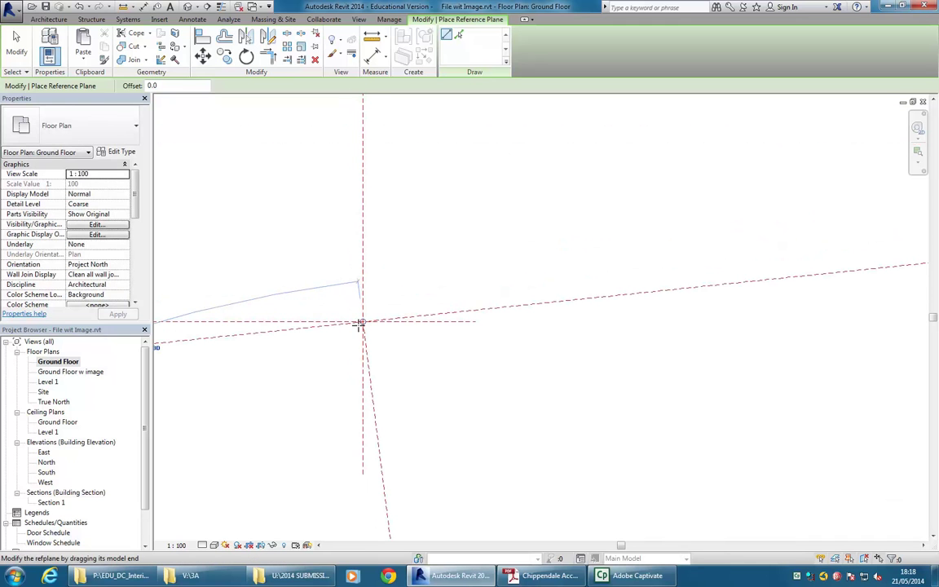
- Extend both ends of the slanted west reference plane past the upper and lower west corner intersections
drag(362, 321, 311, 205)
scroll(310, 205, down, 4)
middle_drag(326, 311, 371, 211)
scroll(368, 212, down, 3)
scroll(380, 375, up, 3)
scroll(412, 379, down, 3)
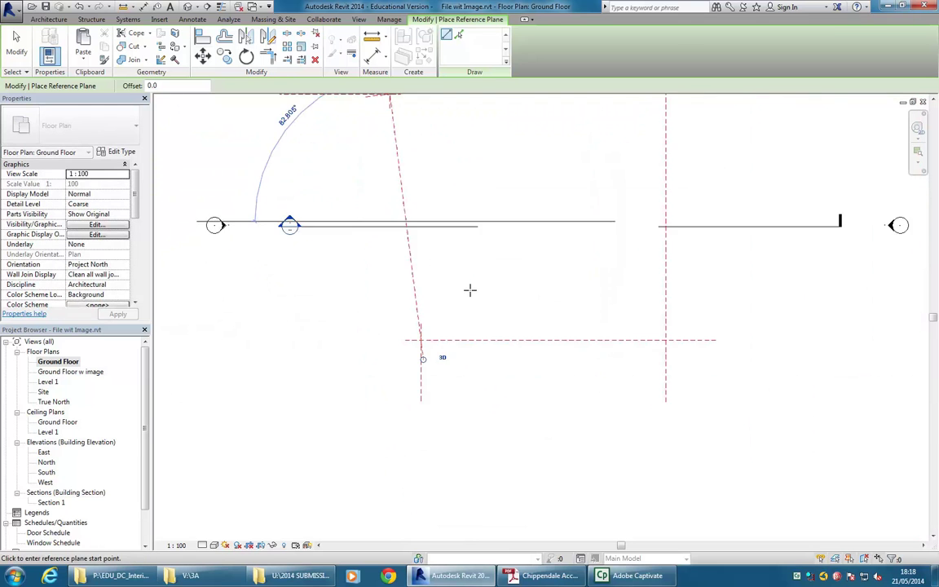
- Finish placing the slanted reference planes and open the Ground Floor w image plan view
key(Escape)
key(Escape)
middle_drag(436, 364, 425, 303)
scroll(425, 303, up, 1)
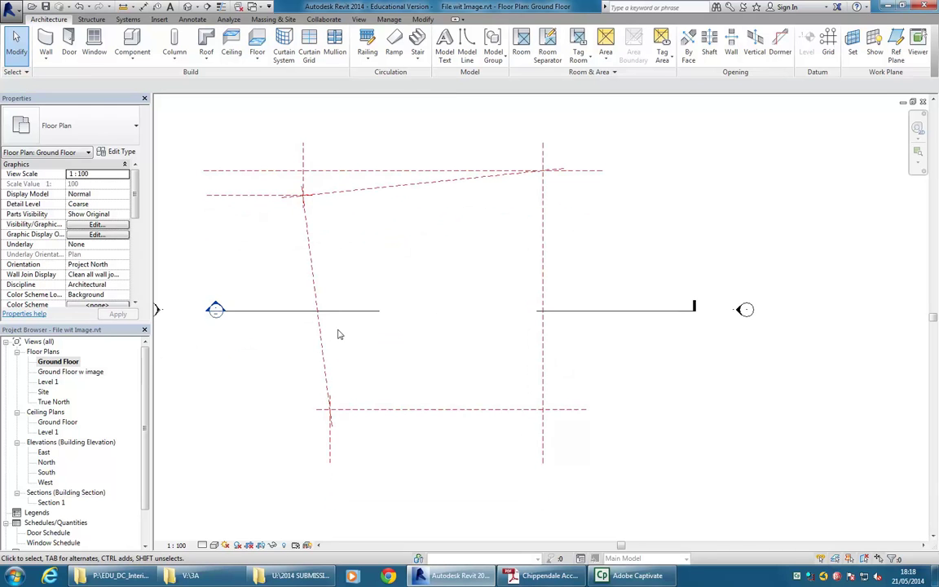
double_click(70, 372)
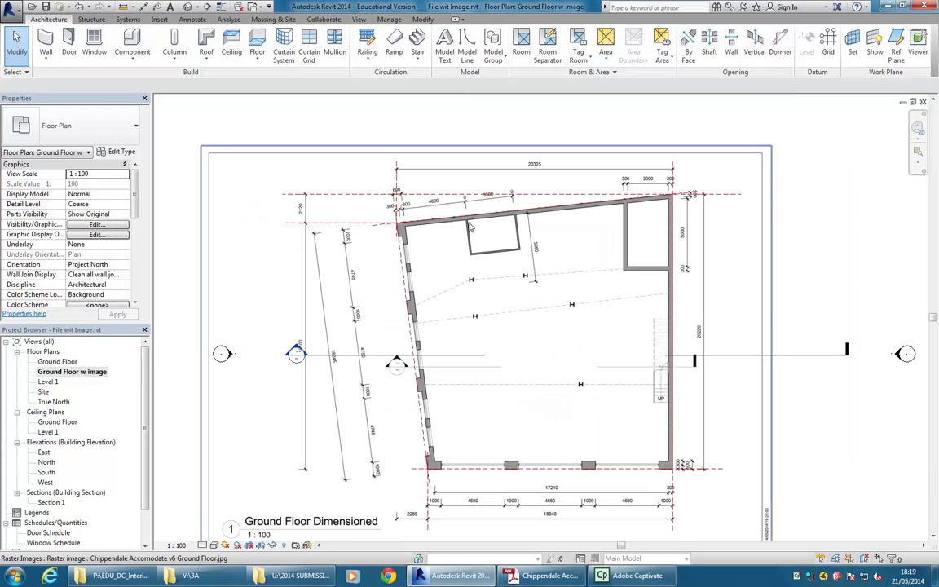
- Examine the written pier and wall dimensions along the south side and at the southeast corner of the plan image
middle_drag(539, 244, 506, 193)
scroll(494, 419, up, 2)
scroll(492, 424, up, 1)
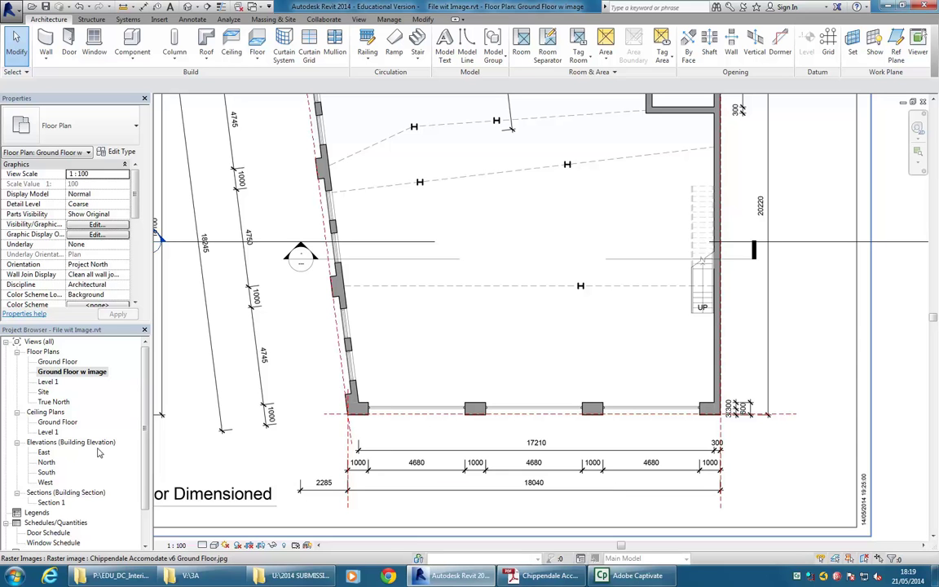
scroll(633, 434, up, 2)
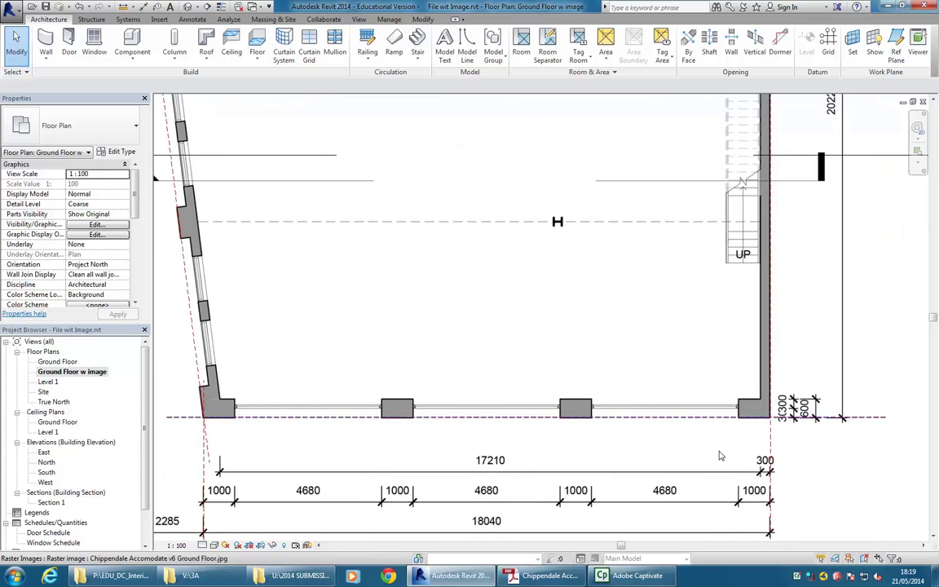
scroll(698, 434, down, 1)
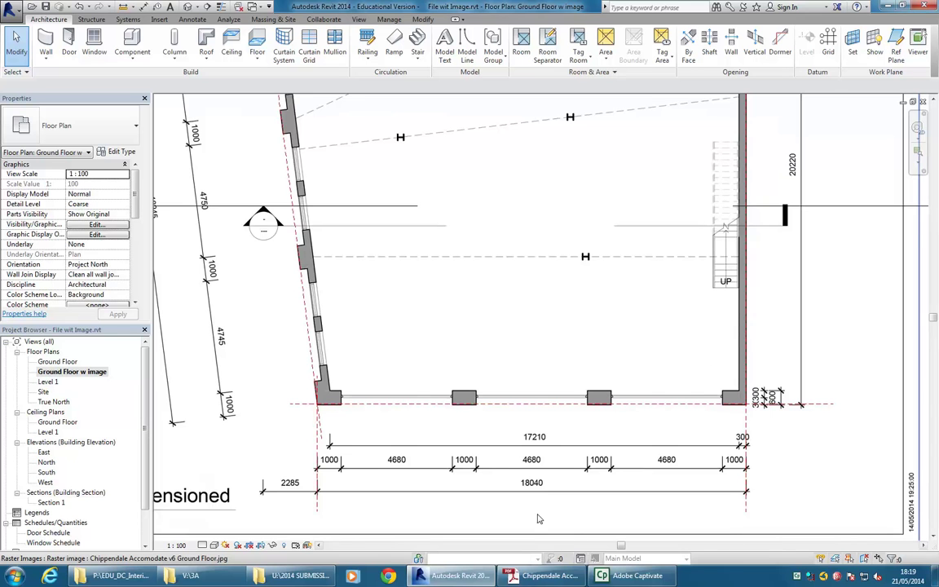
middle_drag(410, 377, 387, 379)
middle_drag(465, 361, 465, 366)
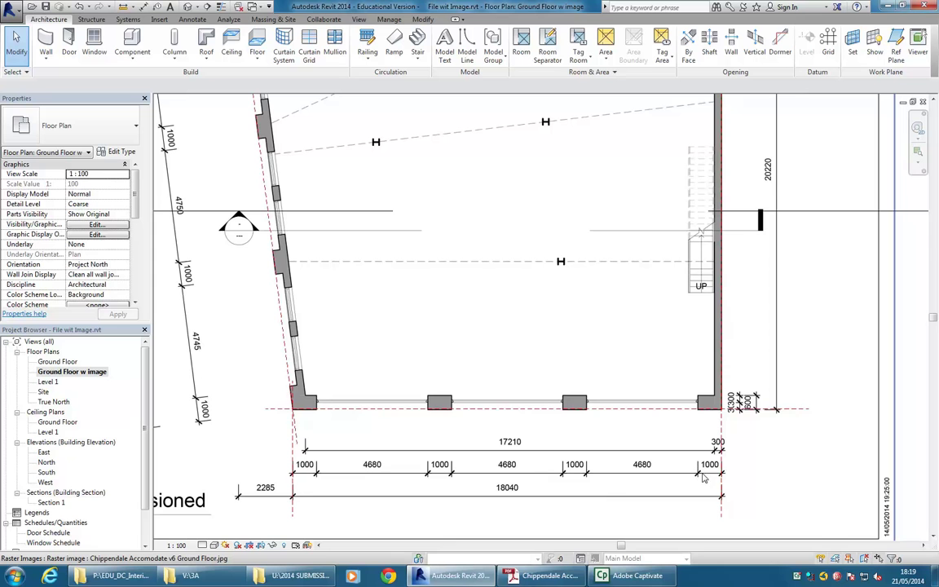
scroll(763, 405, up, 5)
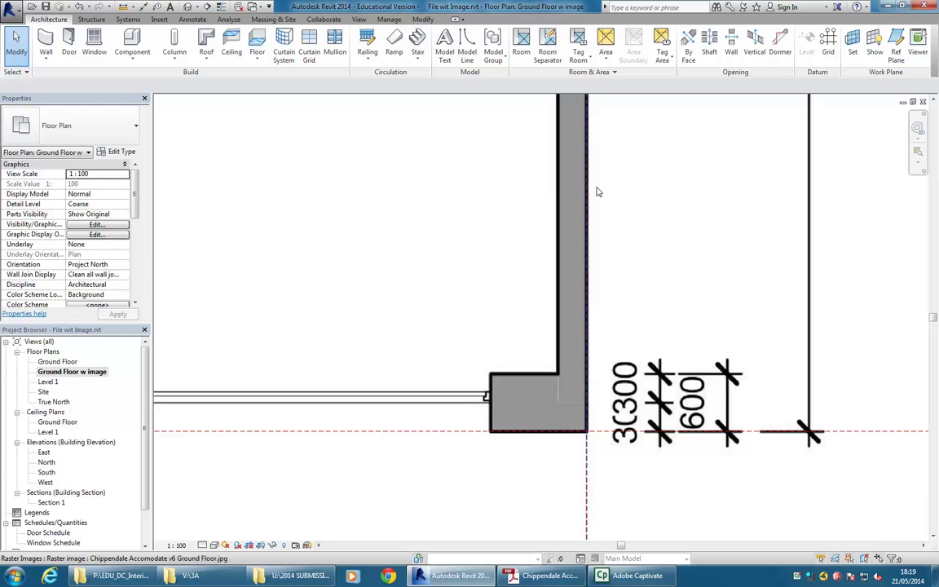
- Draw a horizontal reference plane about 300 mm north of the south reference plane, from east of the building past its southwest corner
click(896, 49)
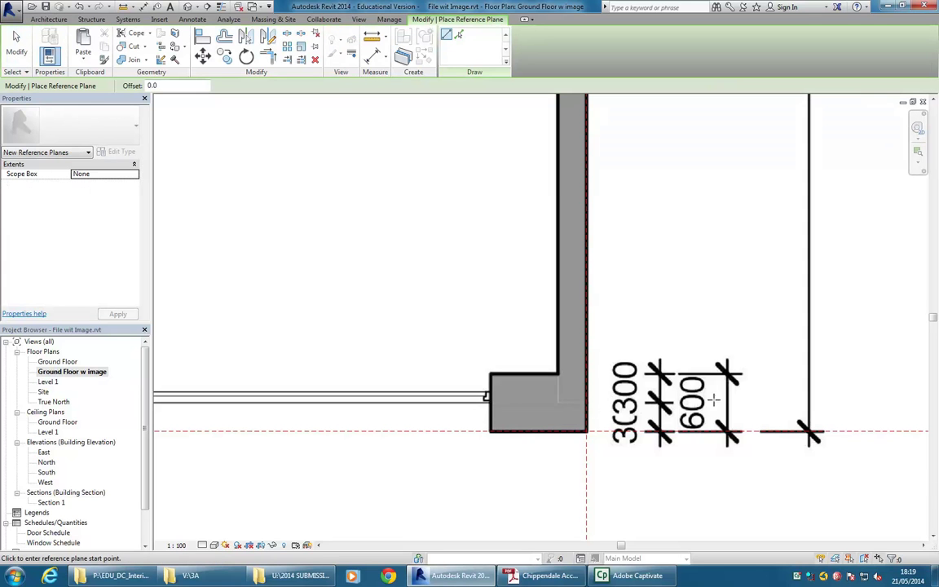
click(751, 399)
scroll(461, 404, down, 4)
middle_drag(578, 393, 820, 365)
scroll(820, 365, down, 2)
scroll(406, 365, up, 4)
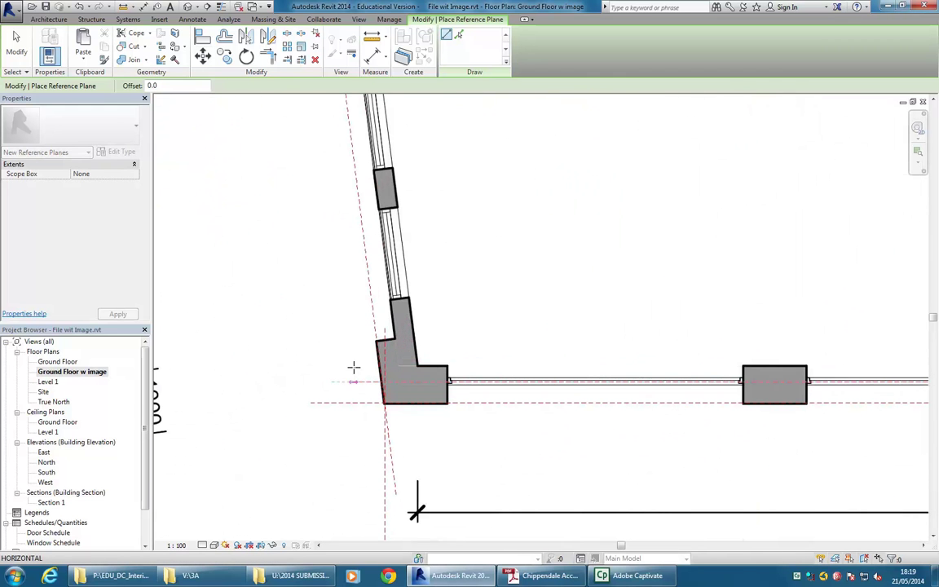
click(310, 381)
scroll(457, 408, down, 3)
scroll(603, 399, down, 1)
middle_drag(674, 384, 583, 383)
scroll(584, 385, up, 3)
click(708, 404)
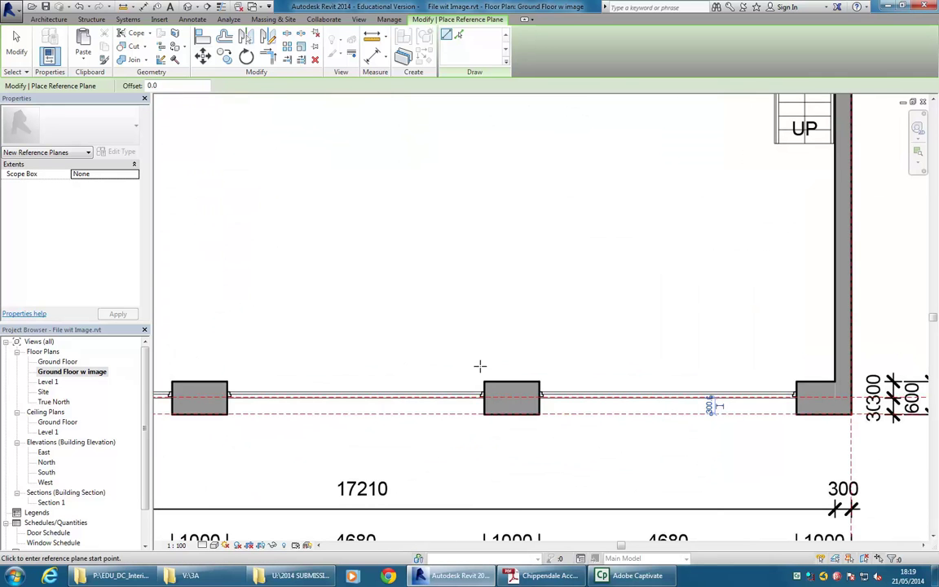
scroll(480, 367, down, 4)
scroll(401, 380, up, 3)
scroll(402, 379, up, 1)
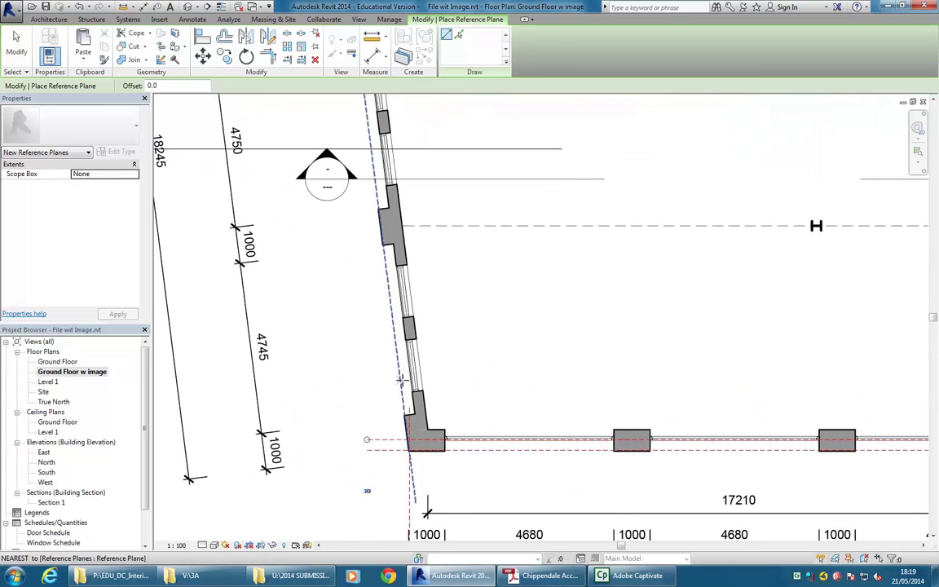
key(Escape)
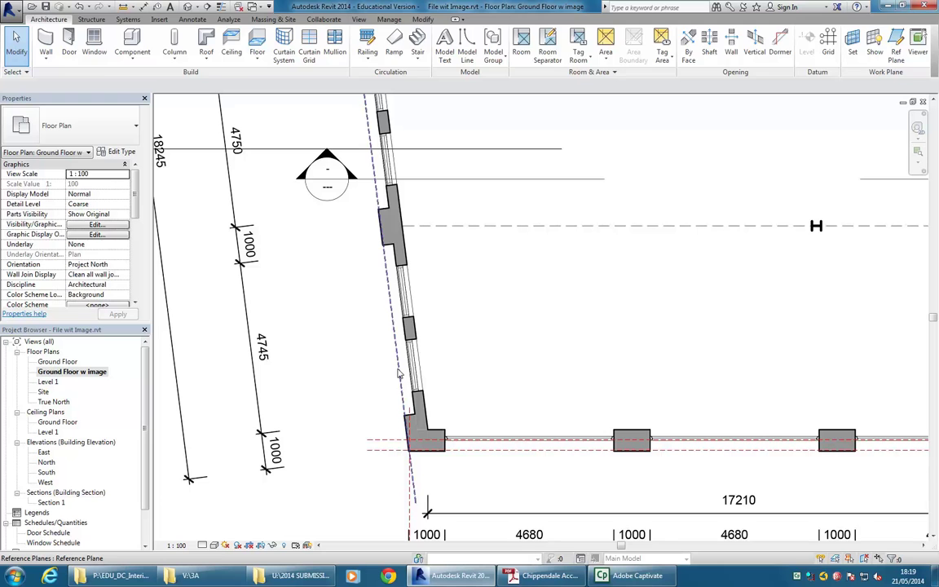
click(399, 372)
scroll(412, 397, up, 2)
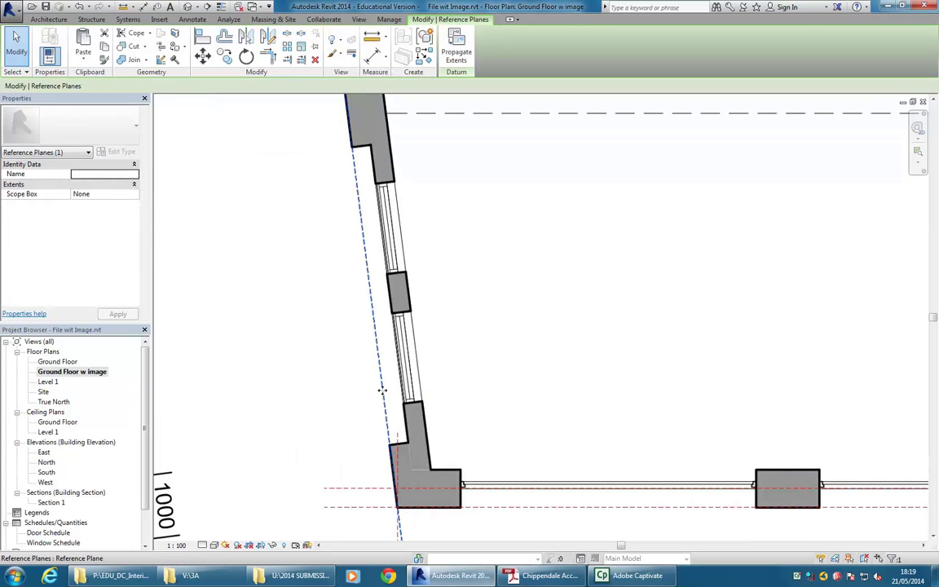
key(Escape)
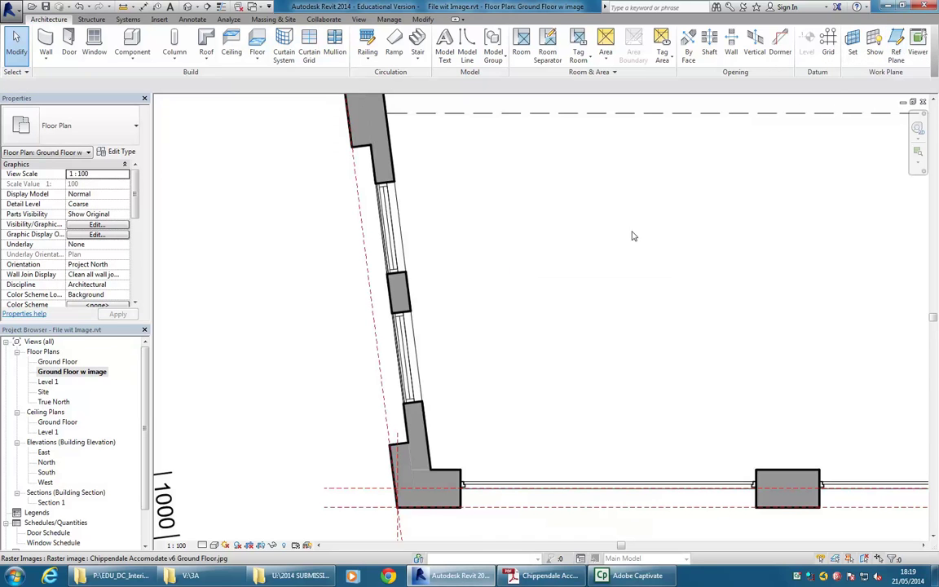
click(421, 19)
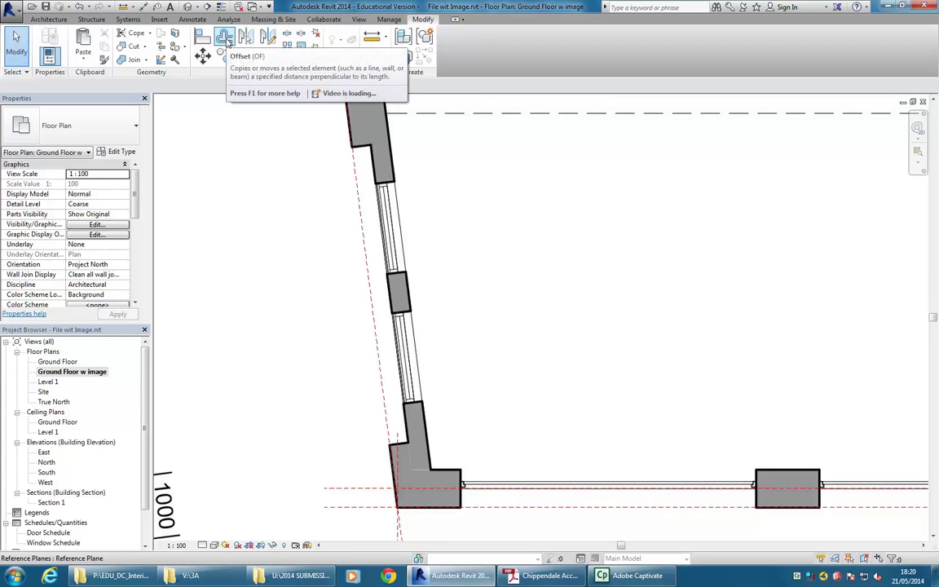
click(224, 37)
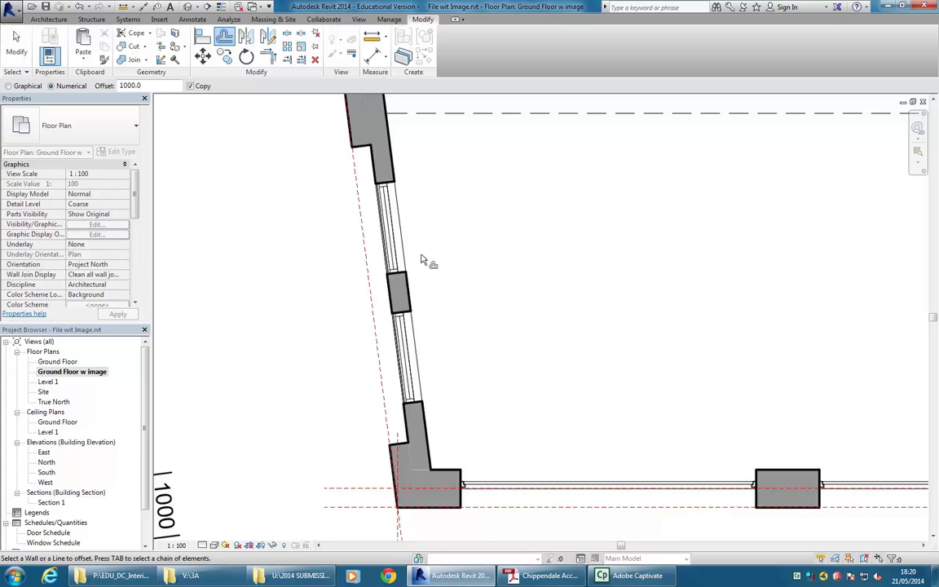
key(Escape)
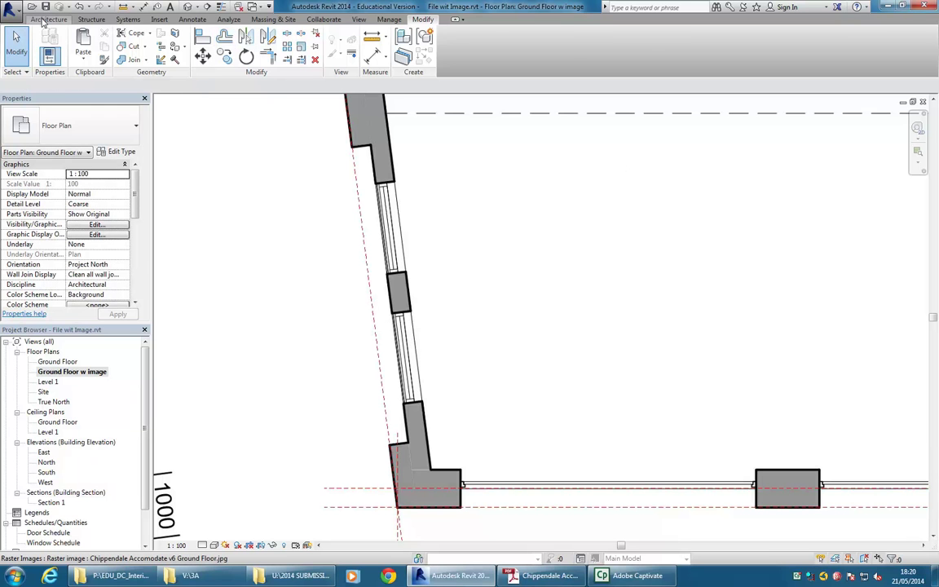
- Create a reference plane parallel to the slanted west reference plane by picking it with a 300 mm offset towards the building's interior
click(49, 19)
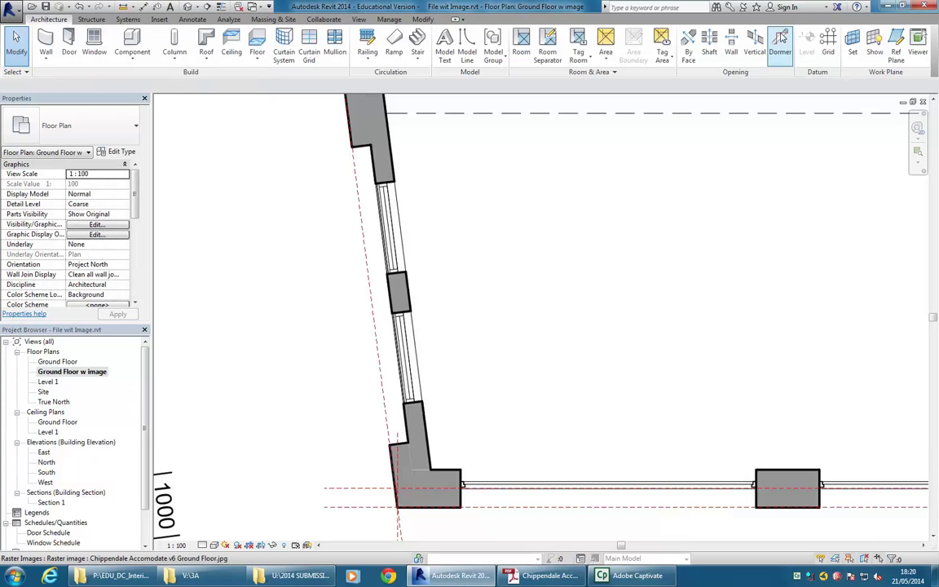
click(900, 51)
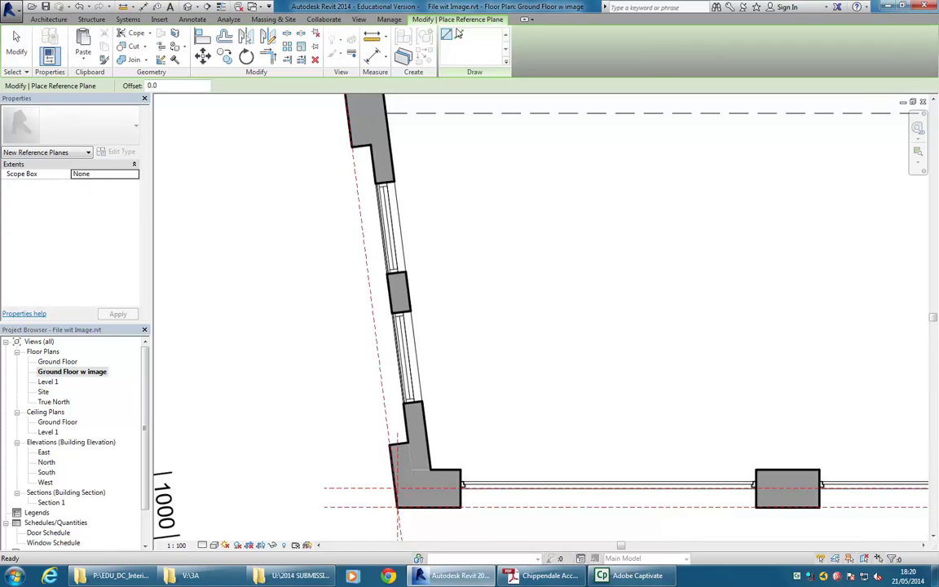
click(459, 35)
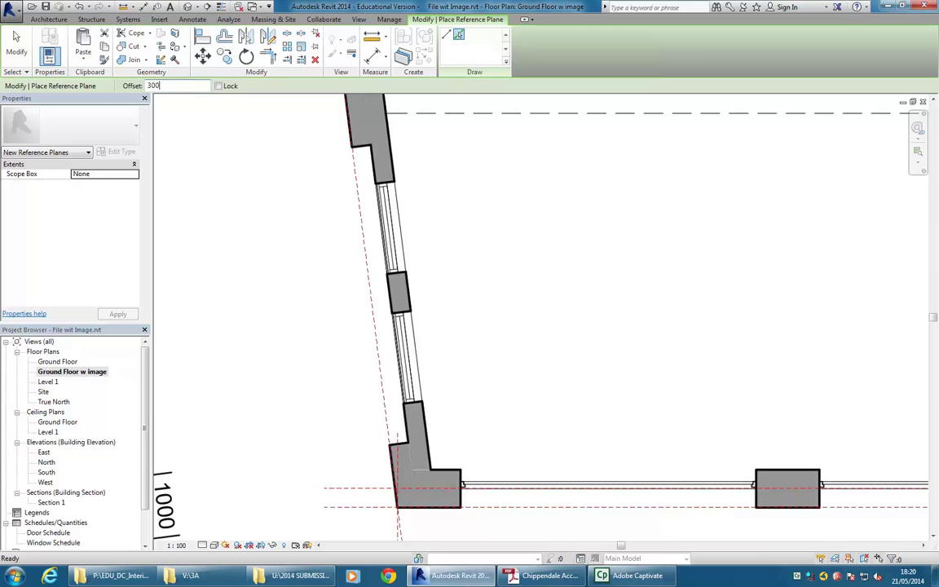
text(300)
key(Return)
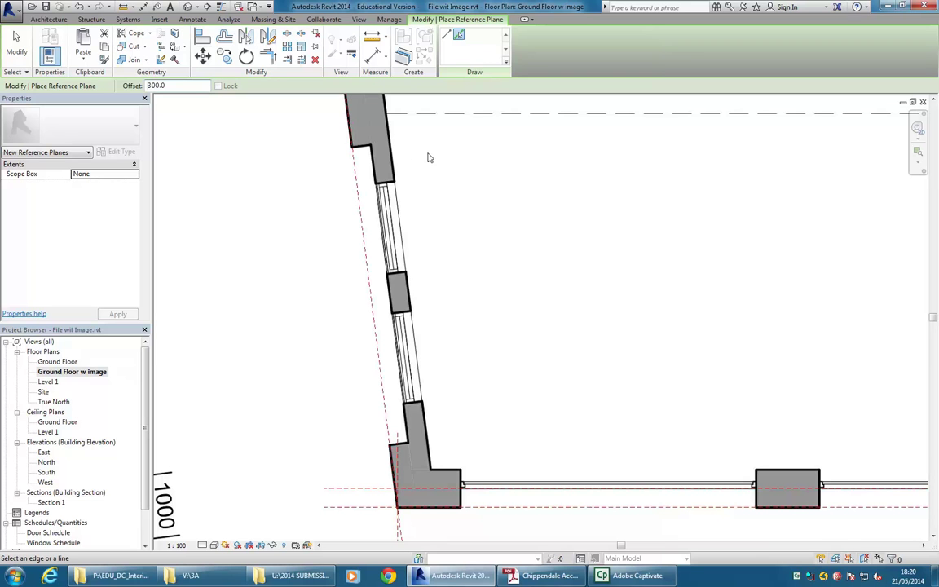
click(365, 237)
scroll(547, 274, down, 4)
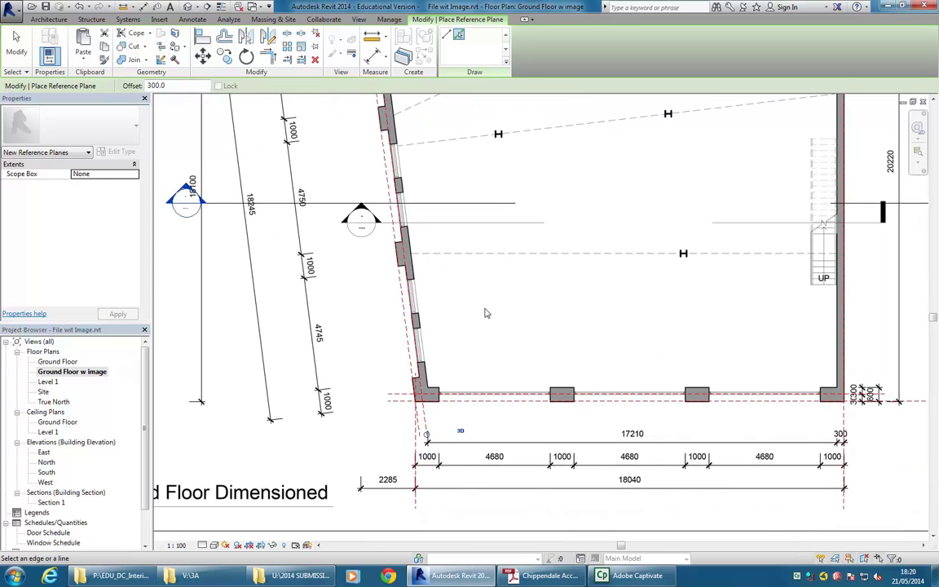
scroll(513, 281, down, 4)
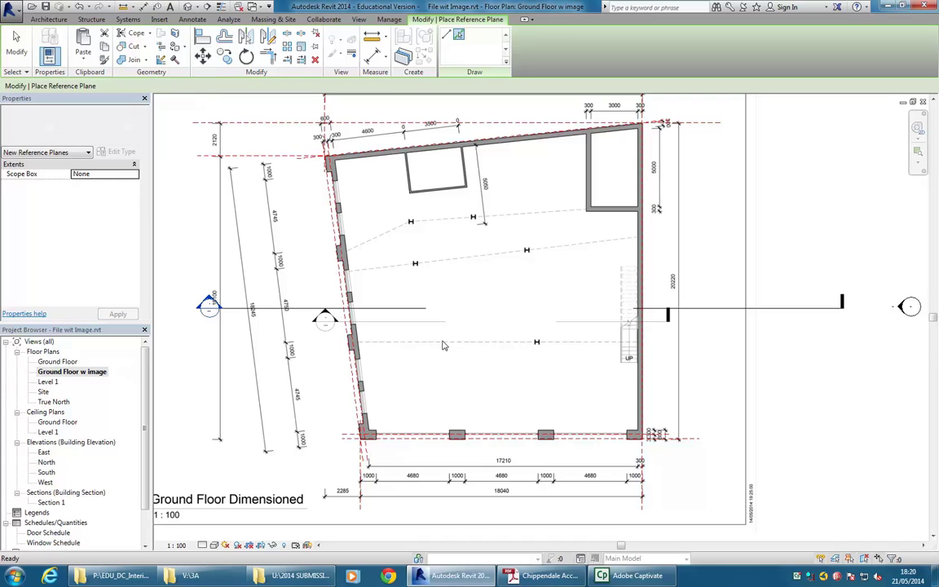
key(Escape)
key(Escape)
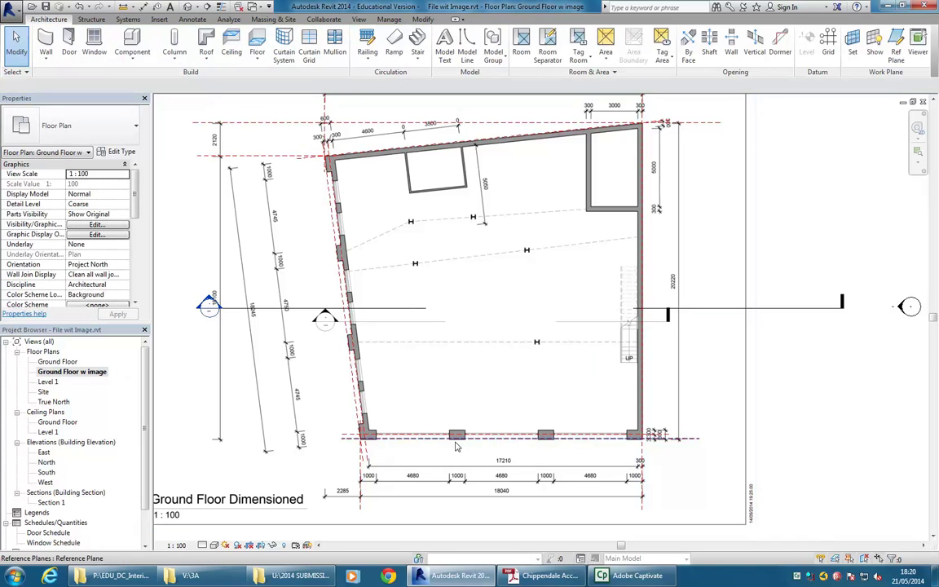
scroll(388, 456, up, 3)
scroll(388, 453, up, 3)
middle_drag(333, 437, 333, 422)
scroll(333, 422, down, 2)
middle_drag(555, 411, 518, 413)
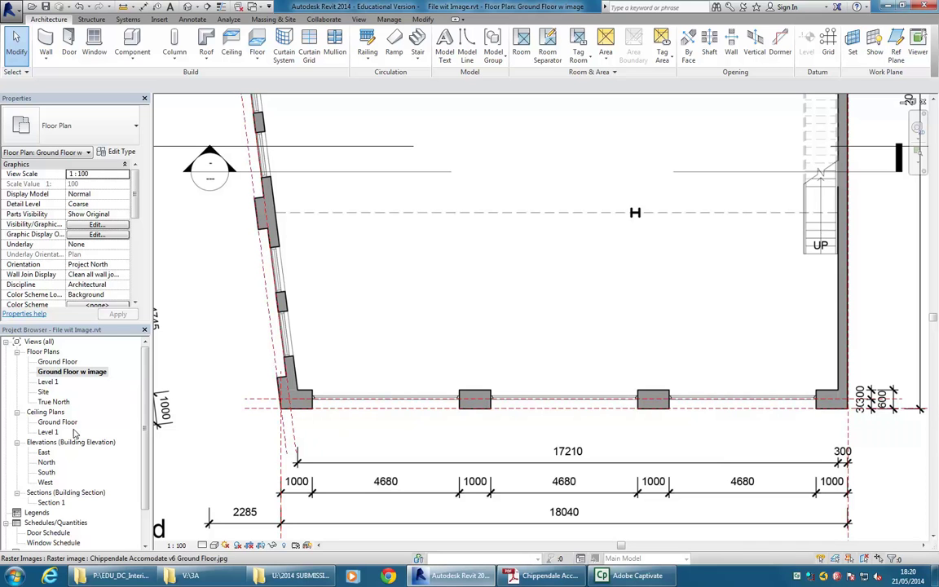
double_click(56, 361)
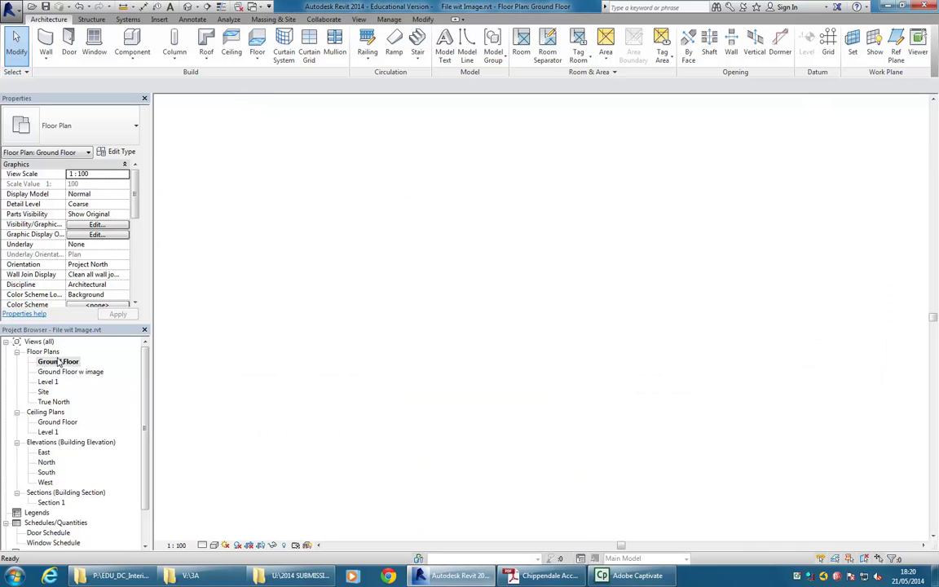
double_click(57, 371)
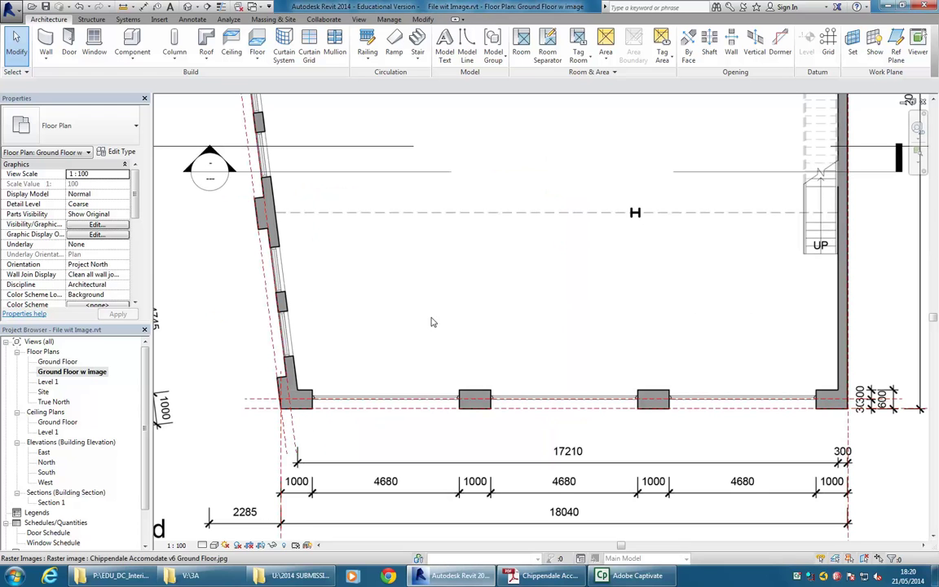
- Draw a vertical reference plane along the west edge of the southeast corner pier and extend its south end past the 1000 dimension line
key(r)
key(p)
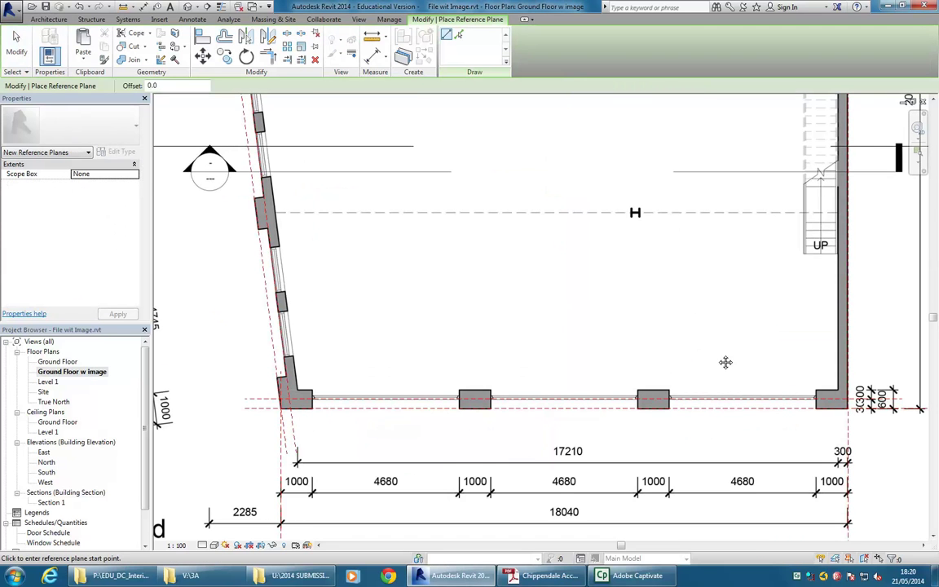
middle_drag(695, 350, 547, 299)
scroll(685, 359, up, 4)
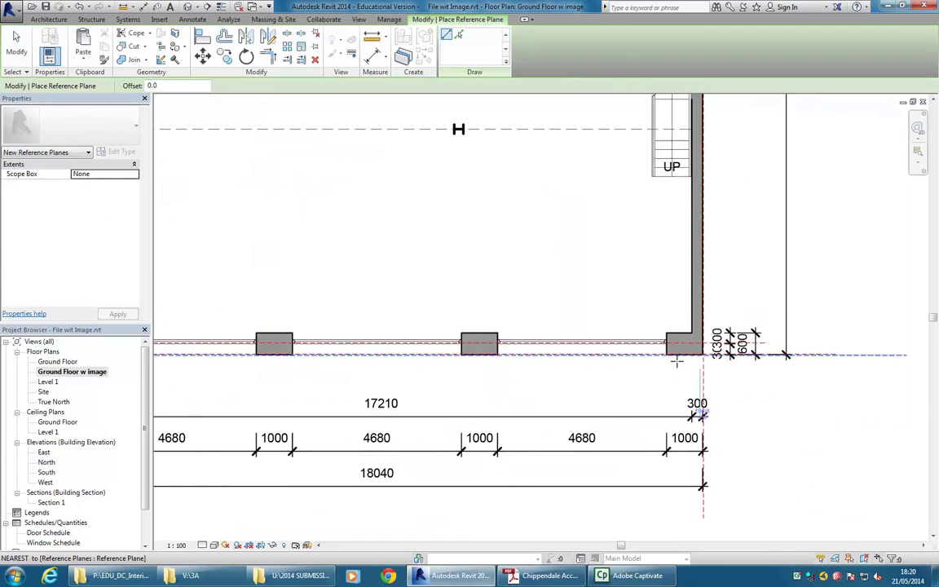
click(651, 300)
click(650, 425)
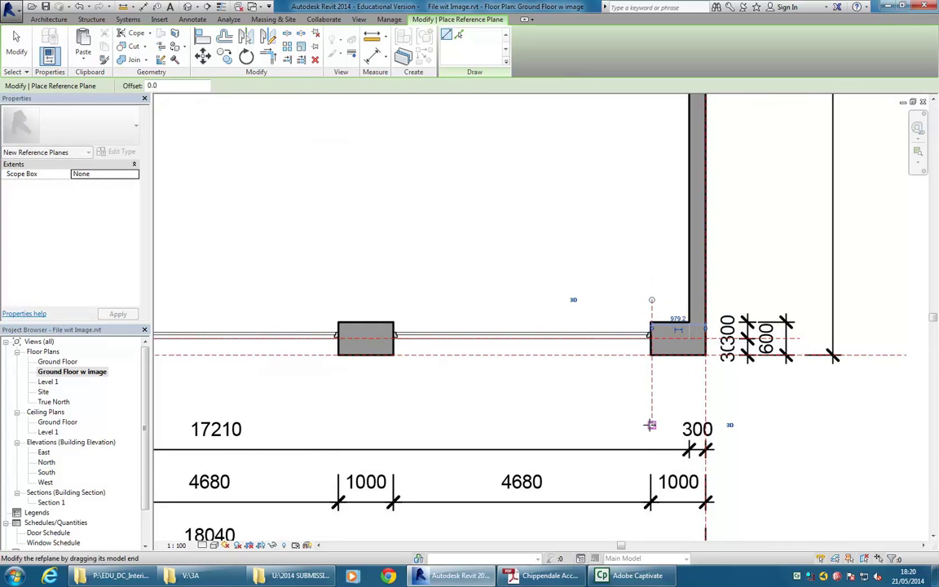
drag(653, 426, 651, 526)
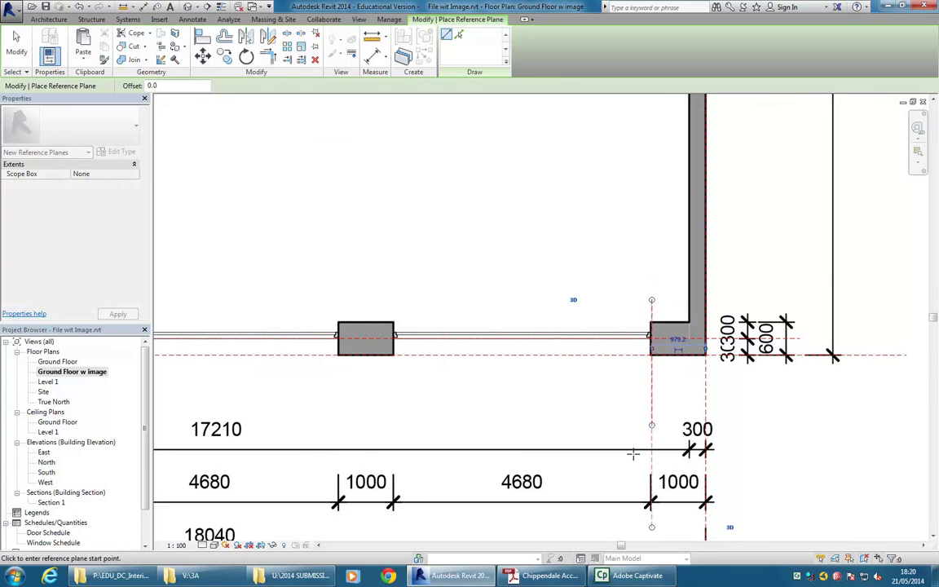
- Set the distance between the southeast pier's vertical reference plane and the east reference plane to 1000 mm
middle_drag(632, 452, 585, 403)
scroll(584, 404, up, 2)
click(653, 254)
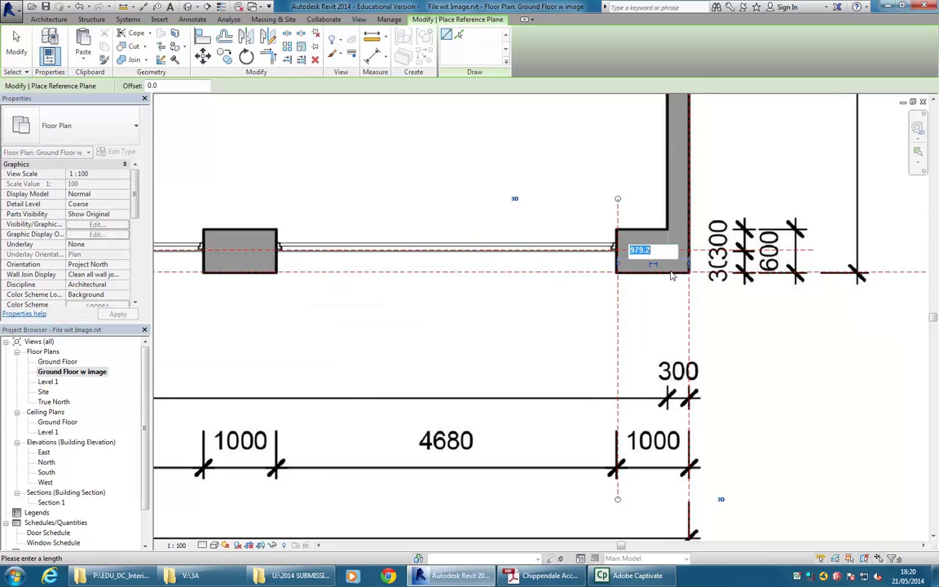
text(1000)
key(Return)
- Draw a vertical reference plane along the southwest corner pier's east edge, about 1000 mm from the west reference plane, and extend it north past the pier
scroll(588, 291, down, 4)
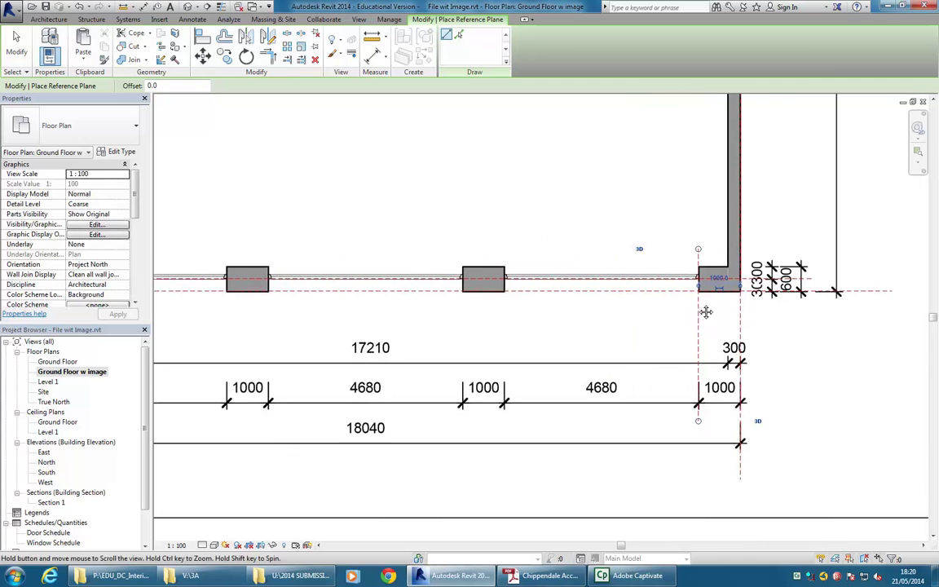
middle_drag(510, 300, 511, 337)
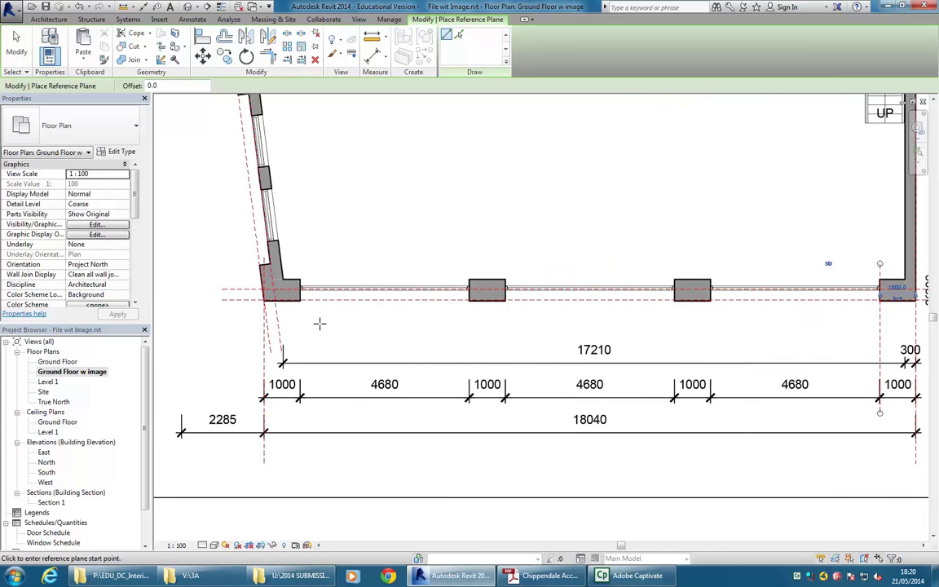
scroll(383, 329, up, 3)
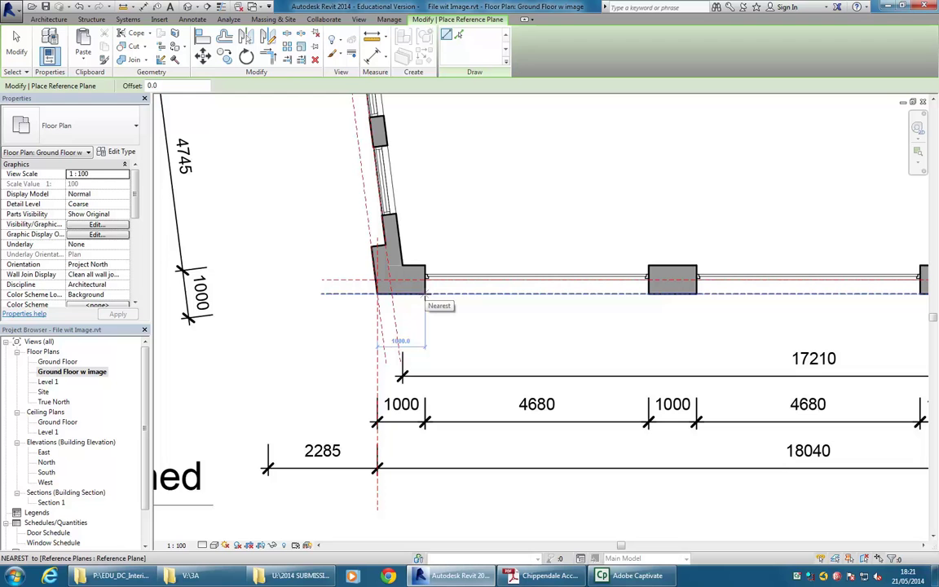
click(425, 294)
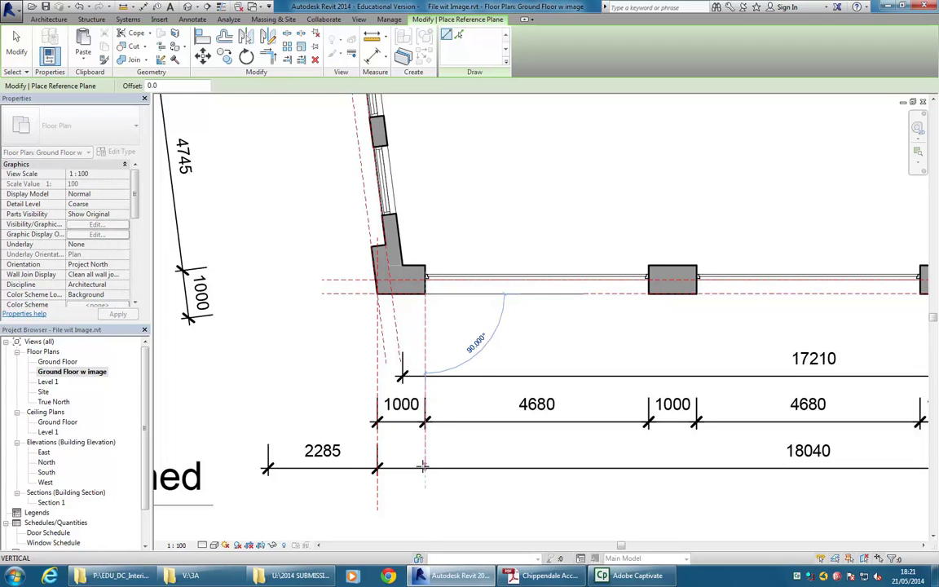
click(424, 495)
drag(425, 294, 425, 251)
click(401, 297)
click(506, 337)
- Draw a vertical reference plane along the western intermediate pier's west edge and set its distance from the southwest pier's plane to 4680 mm
middle_drag(627, 333, 589, 331)
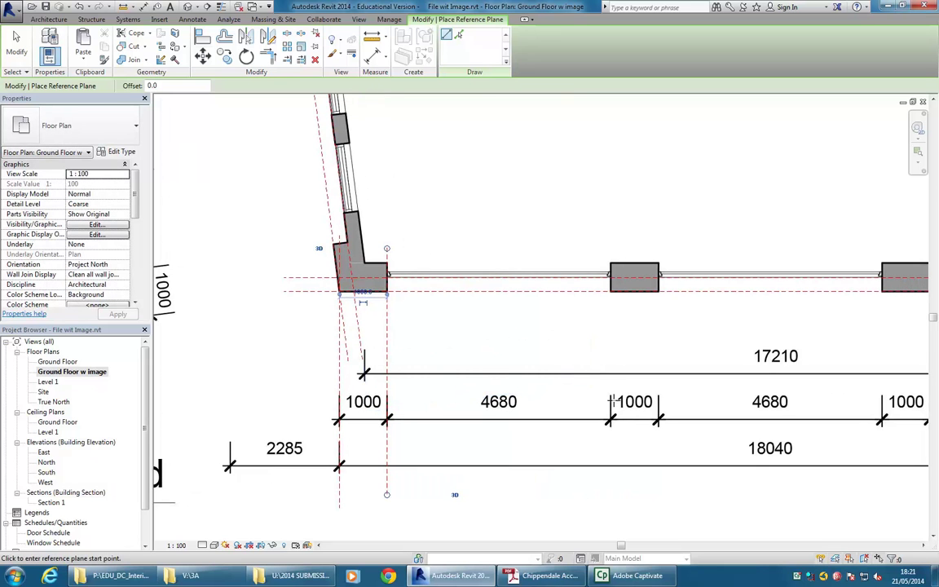
click(612, 242)
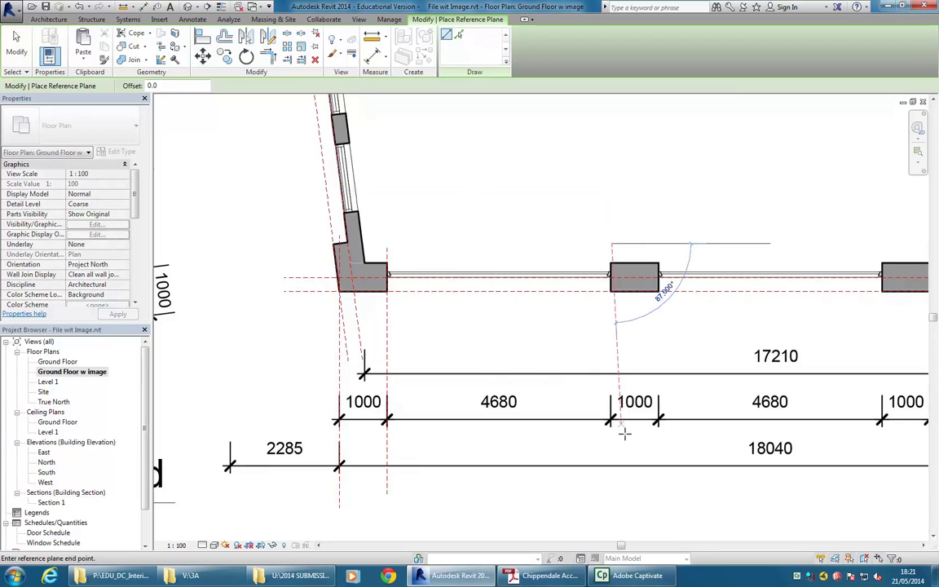
click(610, 496)
click(499, 287)
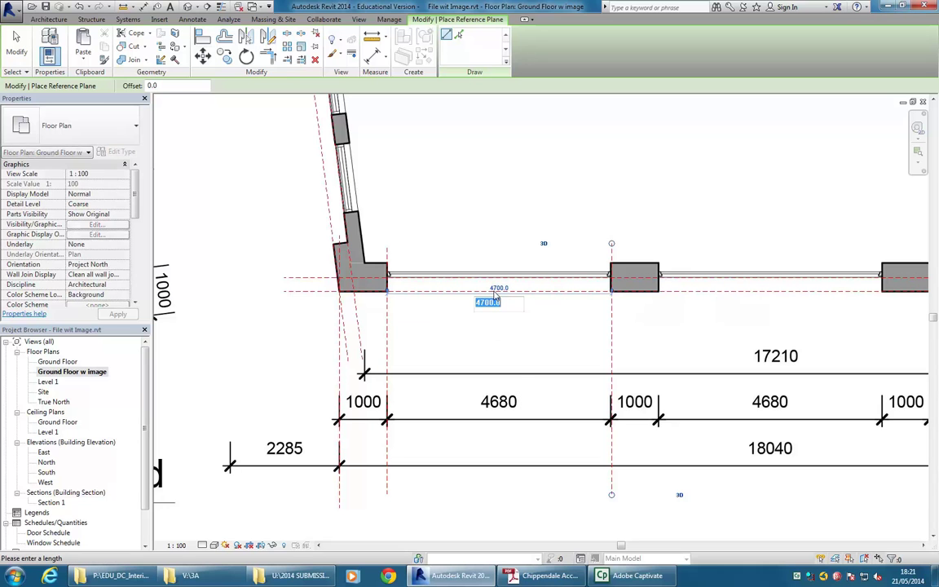
text(46)
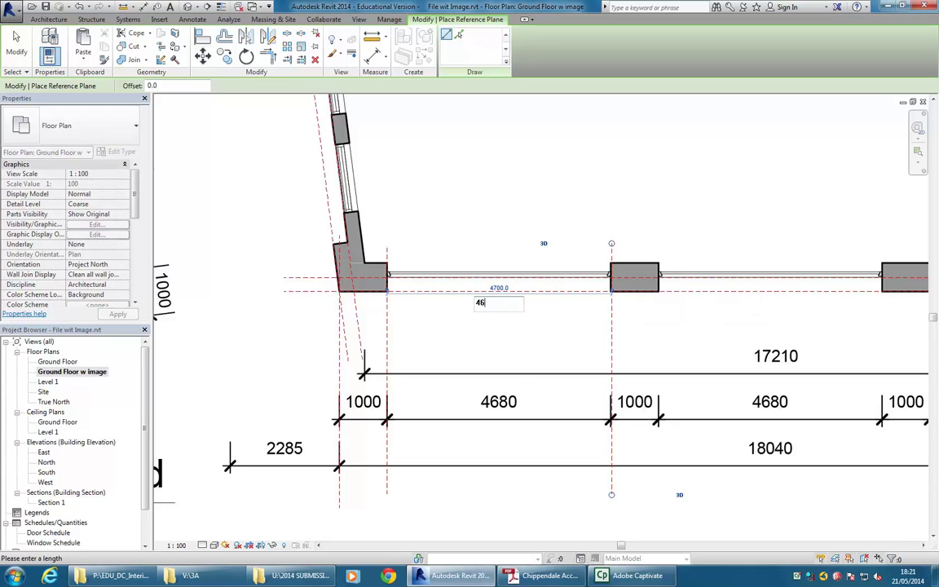
text(80)
key(Return)
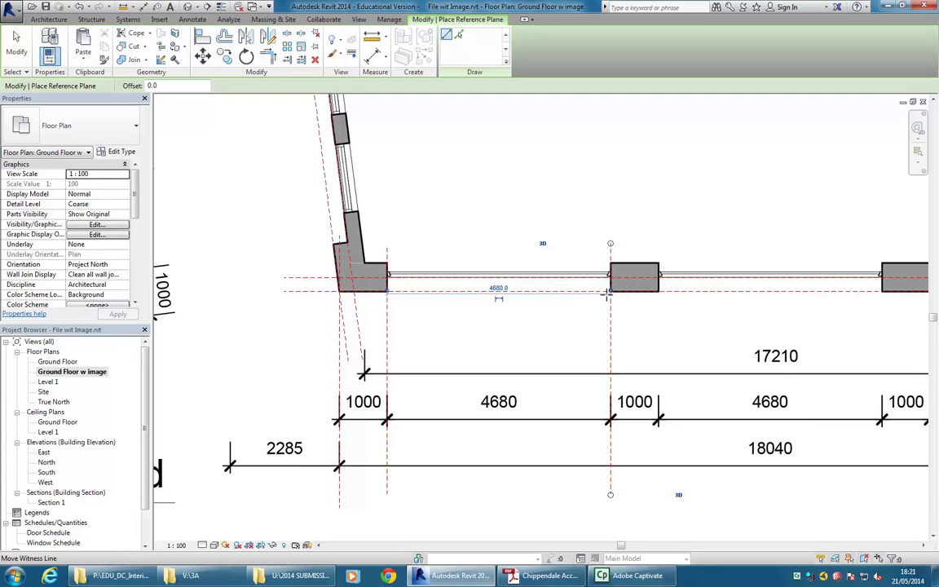
- Draw a vertical reference plane along the western intermediate pier's east edge, about 1000 mm from the plane on its west edge
scroll(608, 293, down, 4)
scroll(595, 323, up, 1)
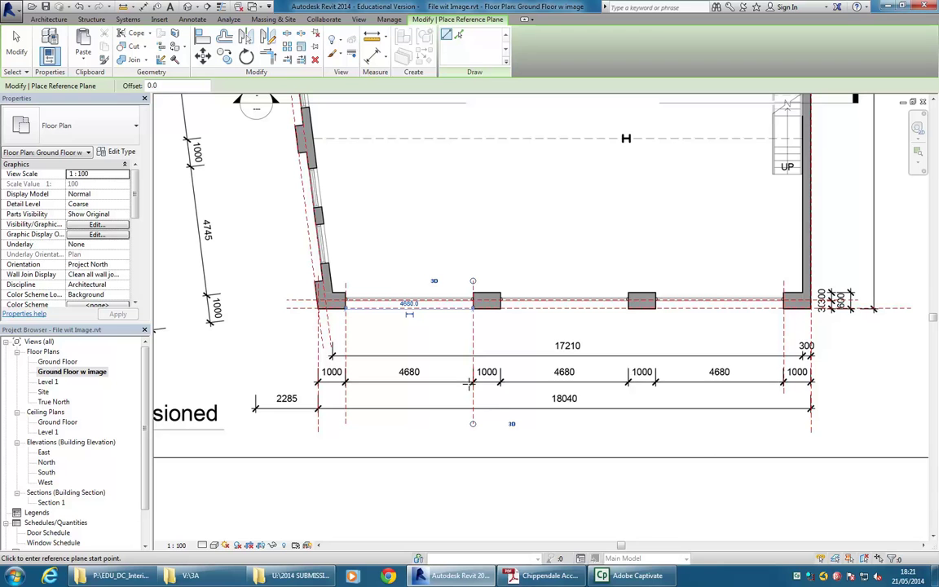
scroll(519, 292, up, 1)
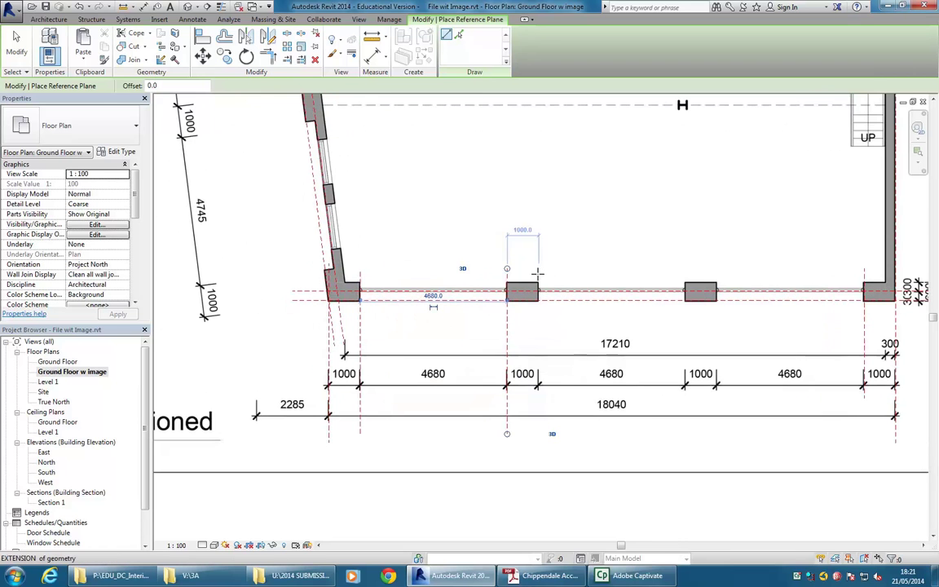
click(537, 268)
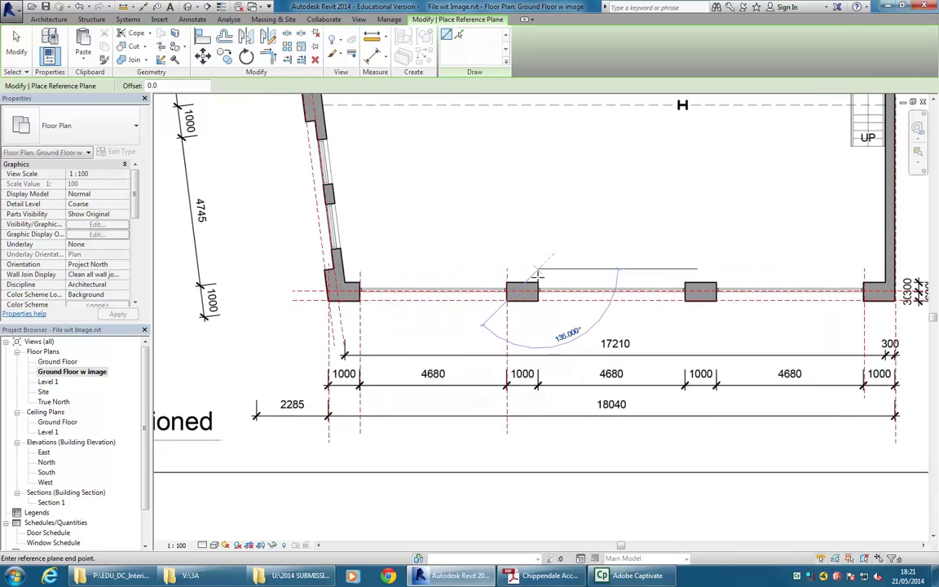
click(538, 433)
scroll(520, 334, up, 1)
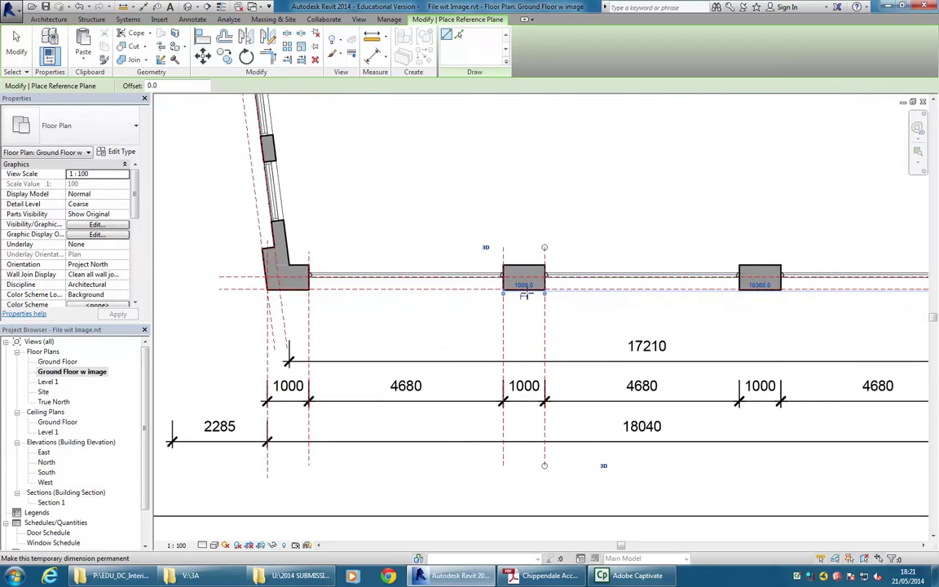
- Draw vertical reference planes along the east and west edges of the eastern intermediate pier, about 1000 mm apart
middle_drag(704, 316, 631, 323)
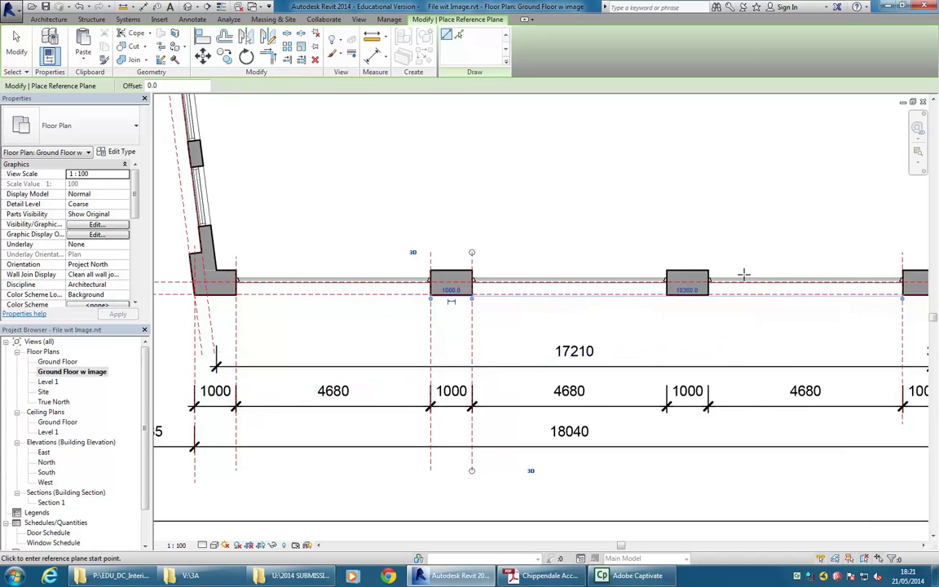
scroll(743, 275, down, 1)
middle_drag(733, 266, 657, 259)
click(635, 253)
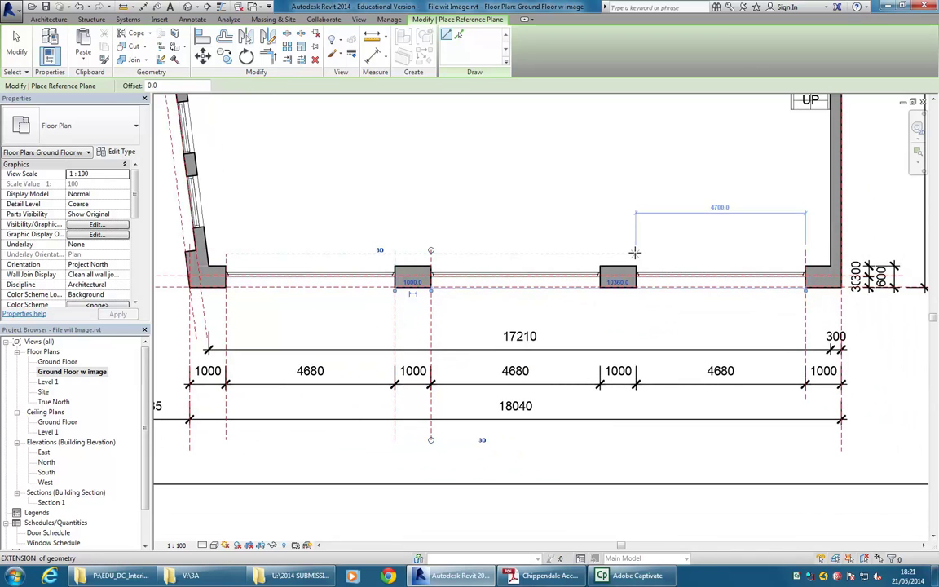
click(635, 441)
click(600, 253)
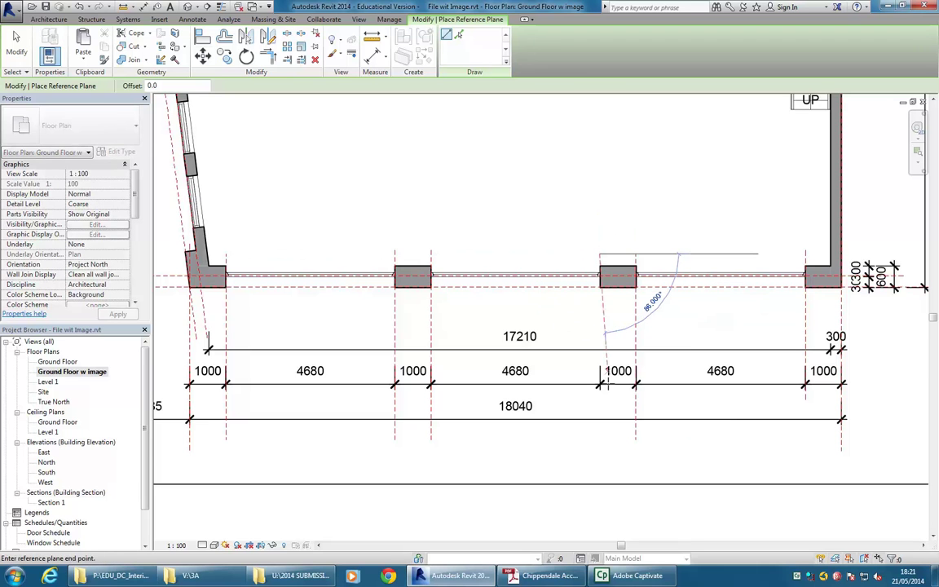
click(598, 433)
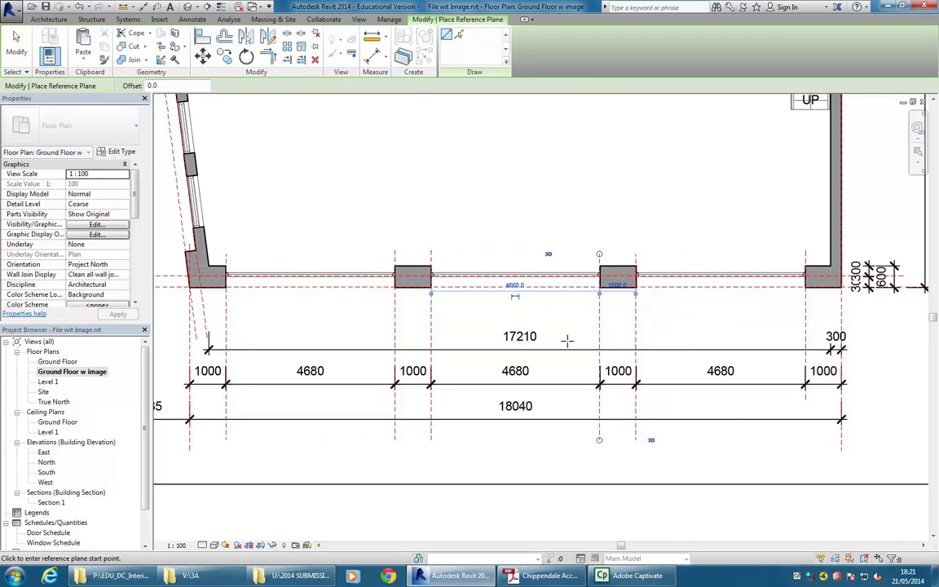
scroll(623, 351, down, 1)
scroll(652, 318, up, 1)
key(Escape)
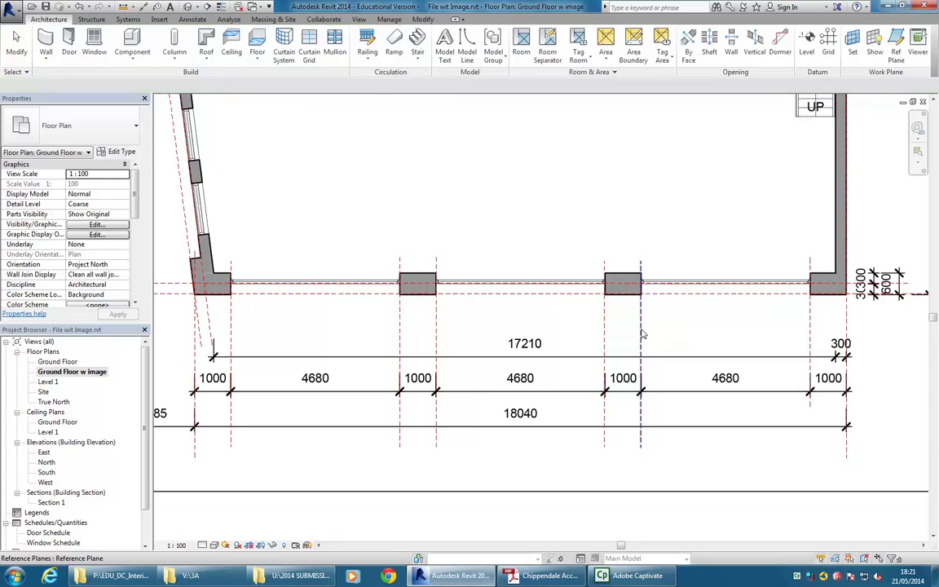
- Set the distance between the eastern intermediate pier's east reference plane and the southeast pier's plane to 4680 mm
click(642, 335)
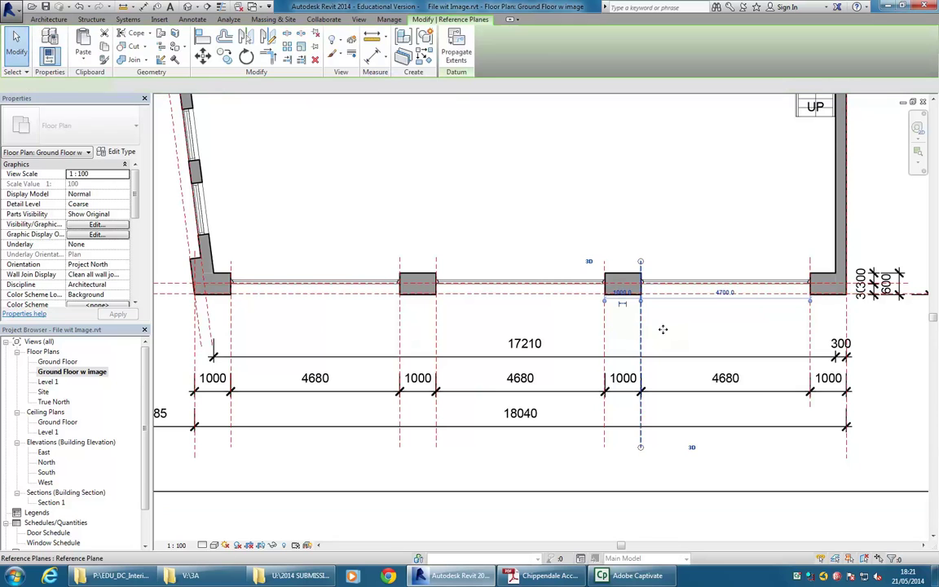
click(722, 294)
text(4680)
key(Return)
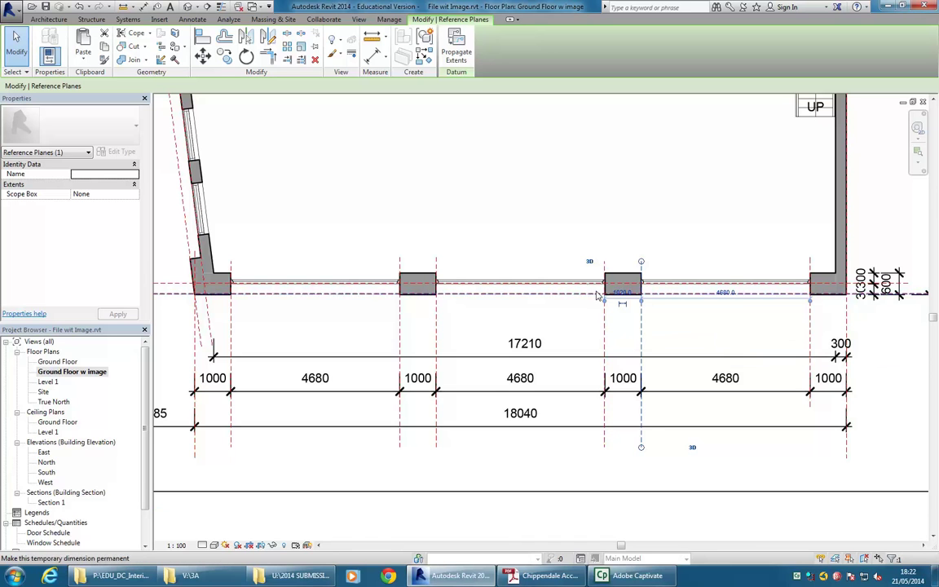
- Move the eastern intermediate pier's west reference plane by setting its distance from the east-edge plane to 1000 mm
scroll(624, 301, up, 2)
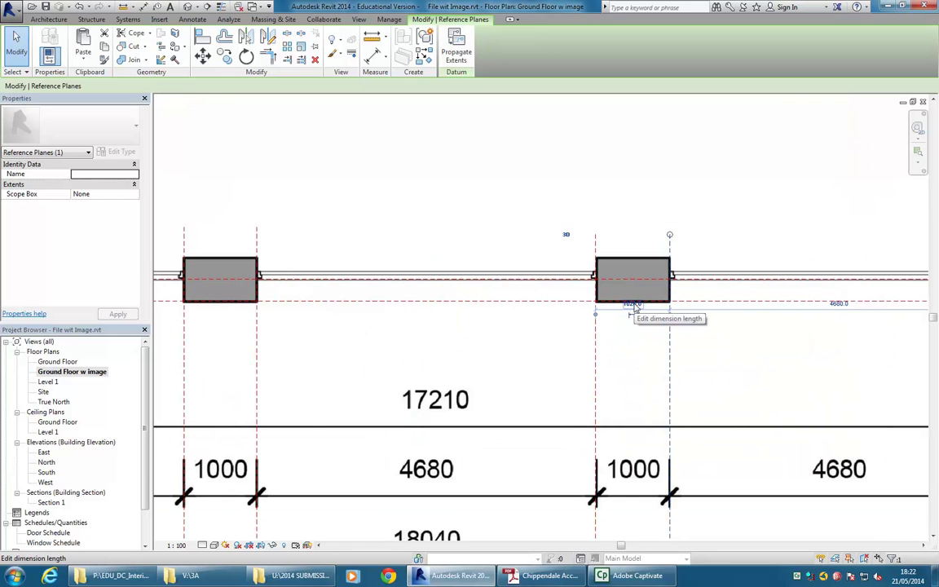
click(598, 359)
click(633, 305)
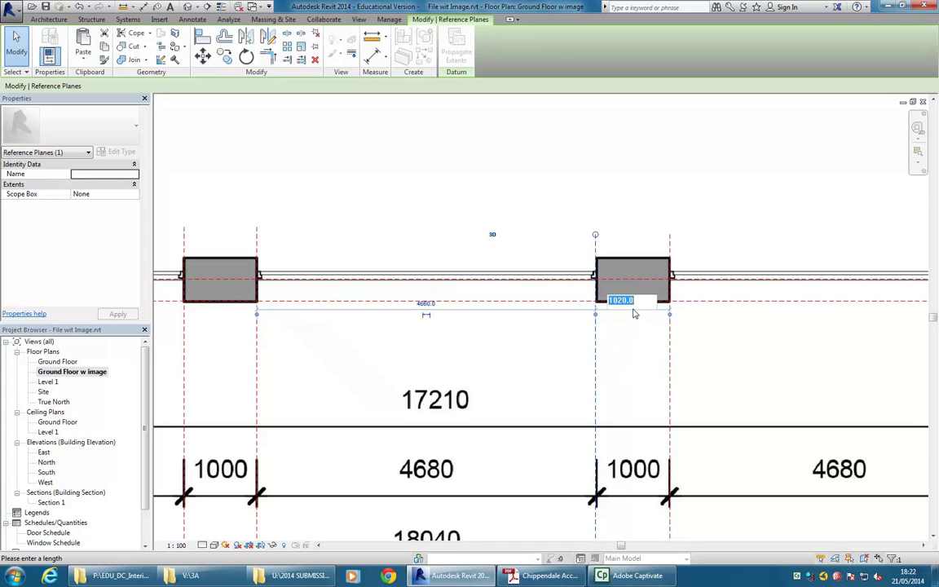
text(1000)
key(Return)
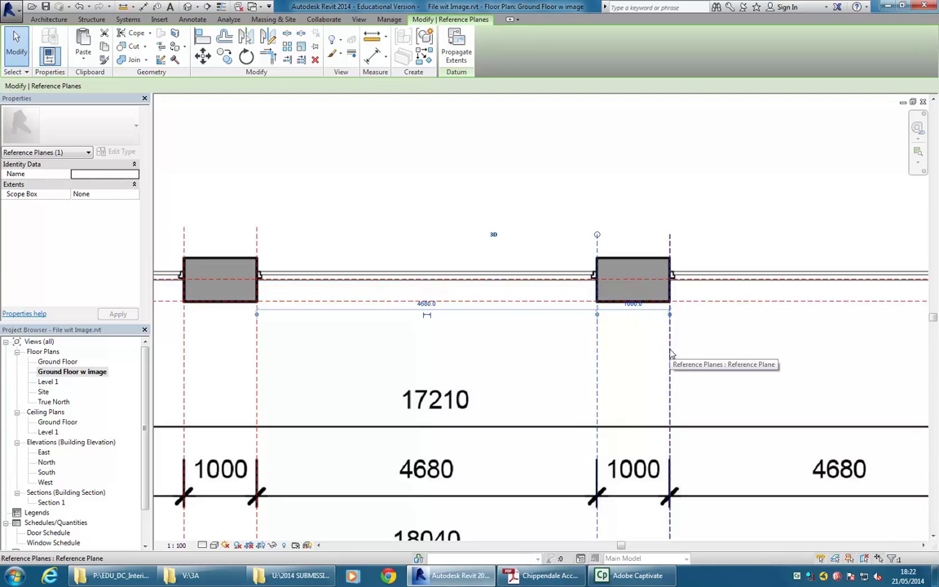
- Deselect the reference plane and open the Ground Floor plan view without the image
scroll(525, 315, down, 4)
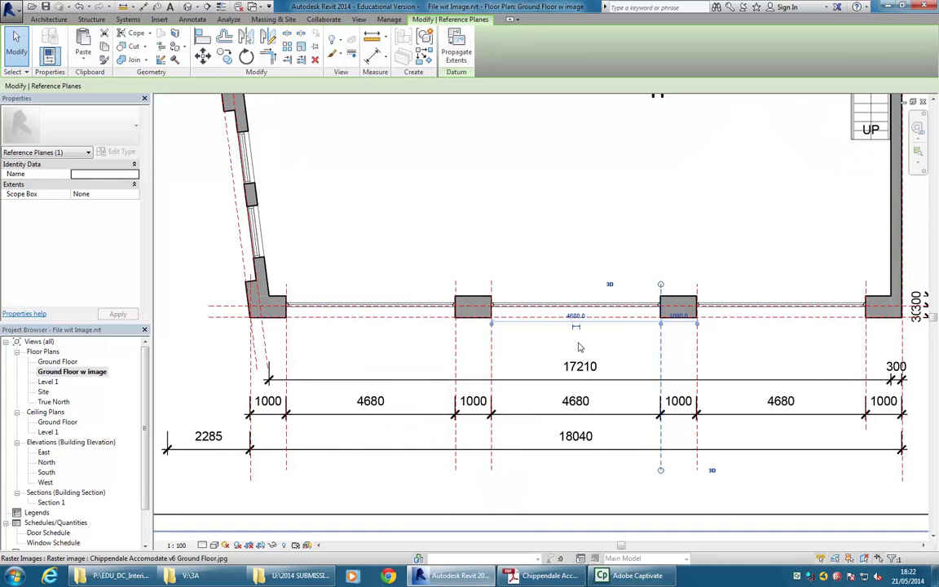
scroll(537, 299, down, 3)
middle_drag(492, 326, 518, 337)
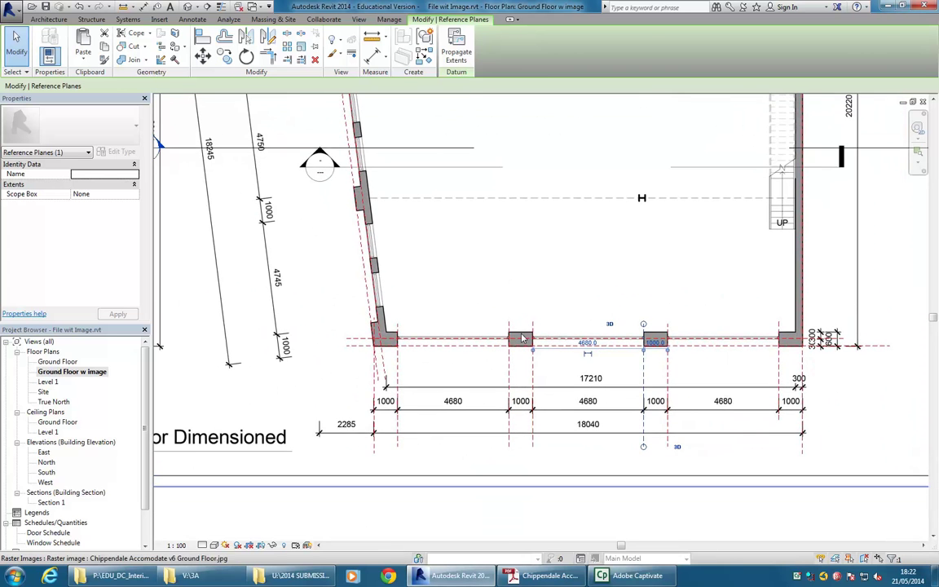
key(Escape)
scroll(494, 290, down, 1)
mouse_move(495, 289)
middle_down()
mouse_move(607, 363)
mouse_move(533, 386)
middle_up()
double_click(58, 361)
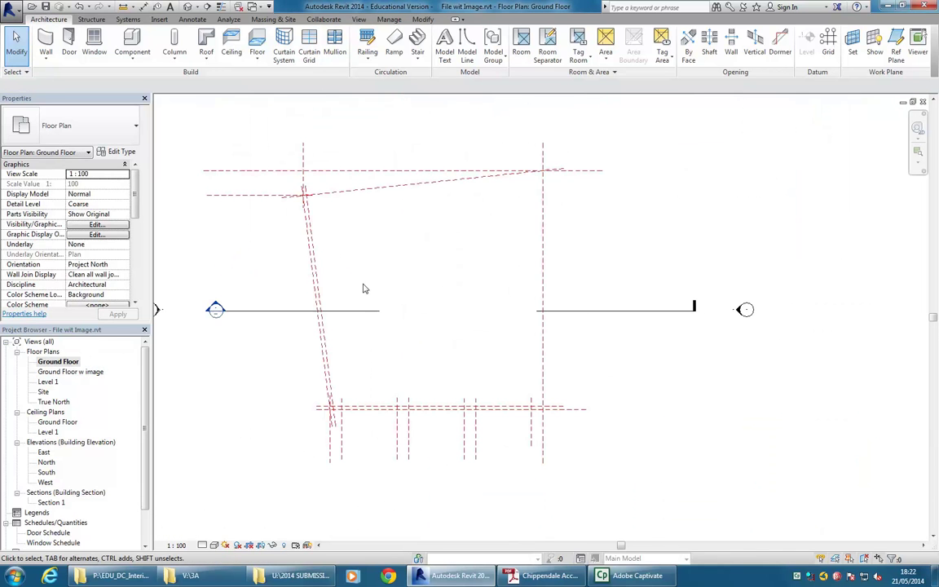
- Draw a short reference plane perpendicular to the slanted west reference planes, from outside the building to the outer slanted plane
scroll(370, 277, up, 1)
middle_drag(369, 275, 411, 276)
scroll(419, 458, up, 2)
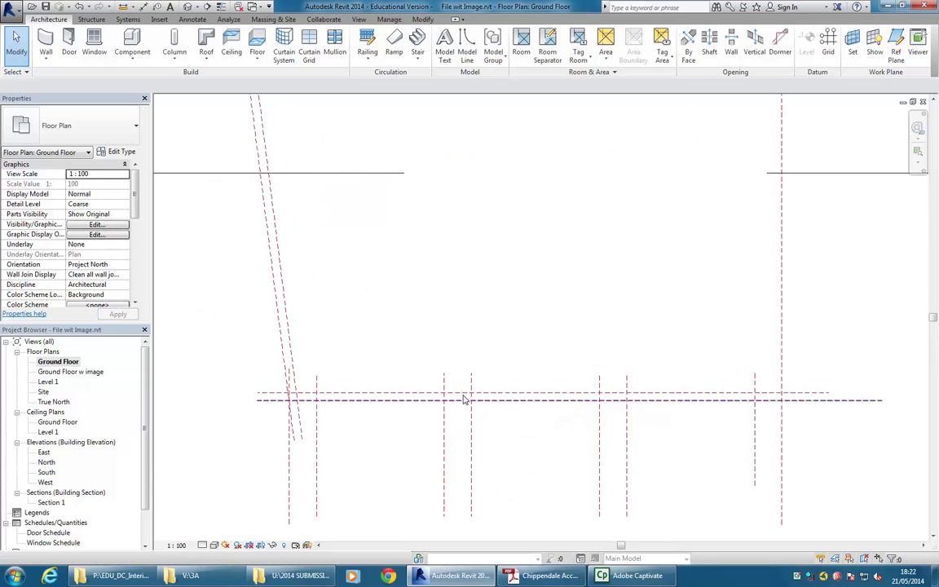
scroll(362, 310, down, 1)
mouse_move(363, 310)
middle_down()
mouse_move(453, 436)
mouse_move(449, 467)
middle_up()
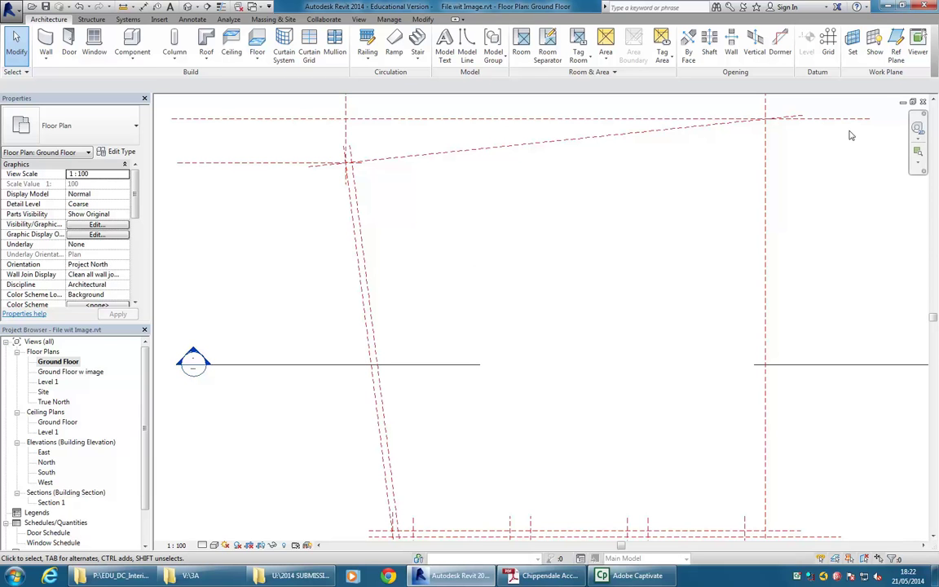
click(896, 53)
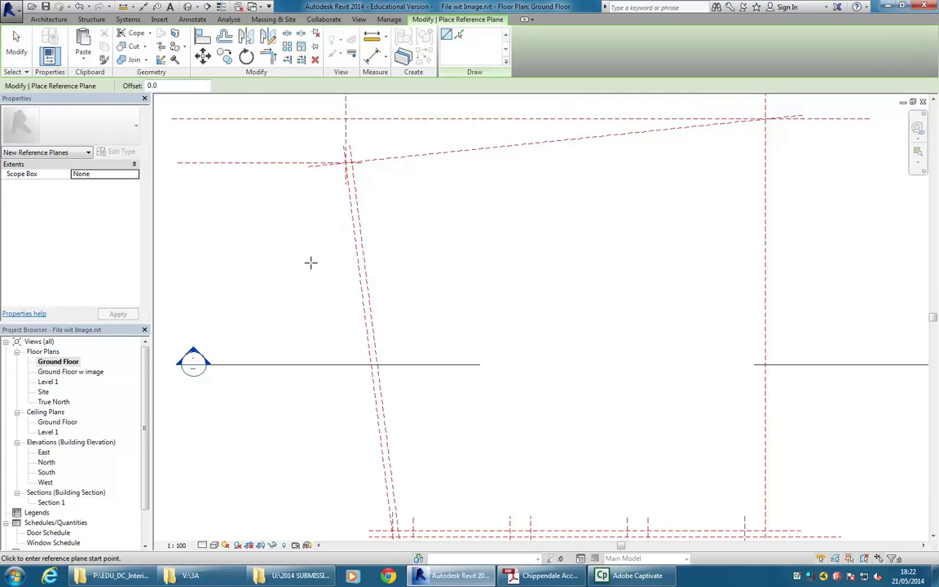
scroll(286, 231, up, 3)
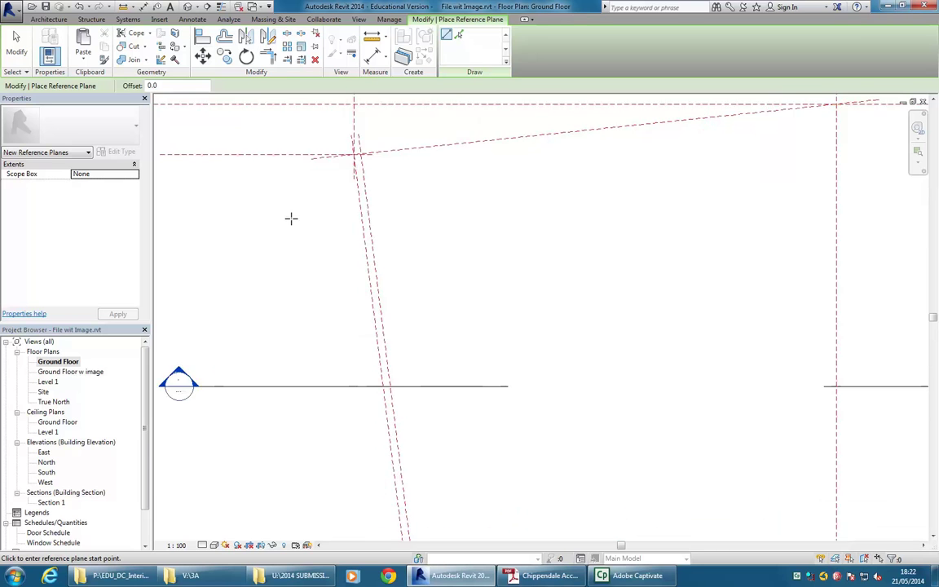
click(283, 301)
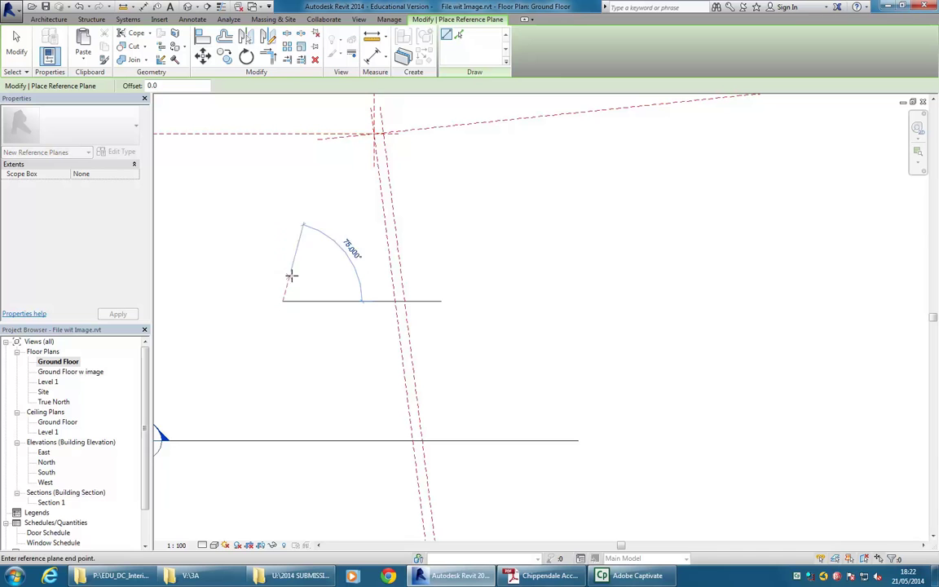
click(392, 285)
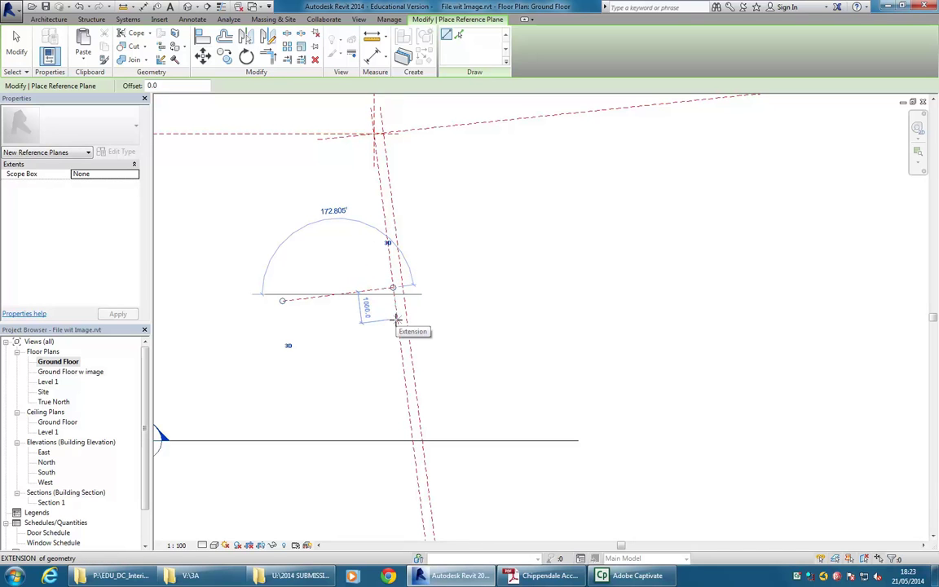
key(Escape)
key(Escape)
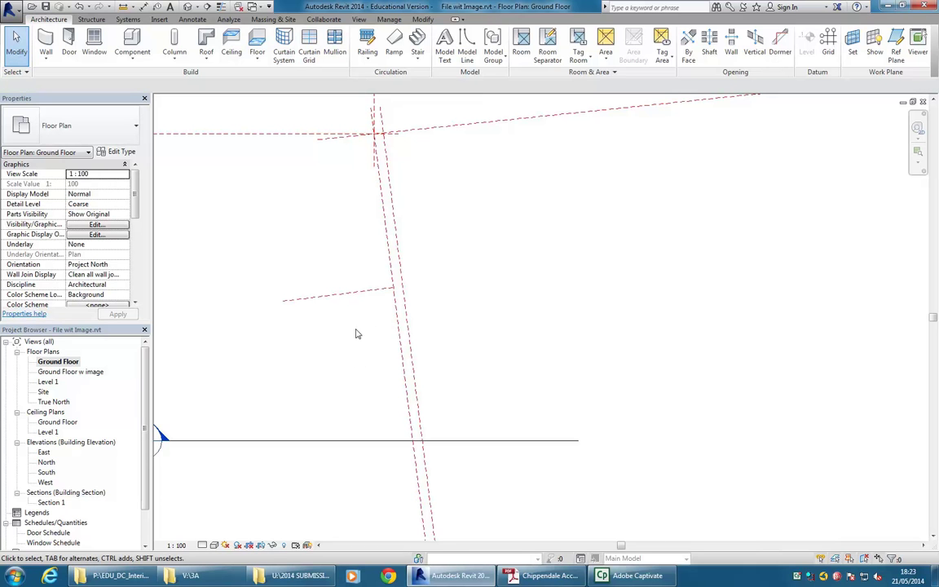
- Move the short perpendicular reference plane so its inner endpoint lies on the northwest corner intersection
click(343, 294)
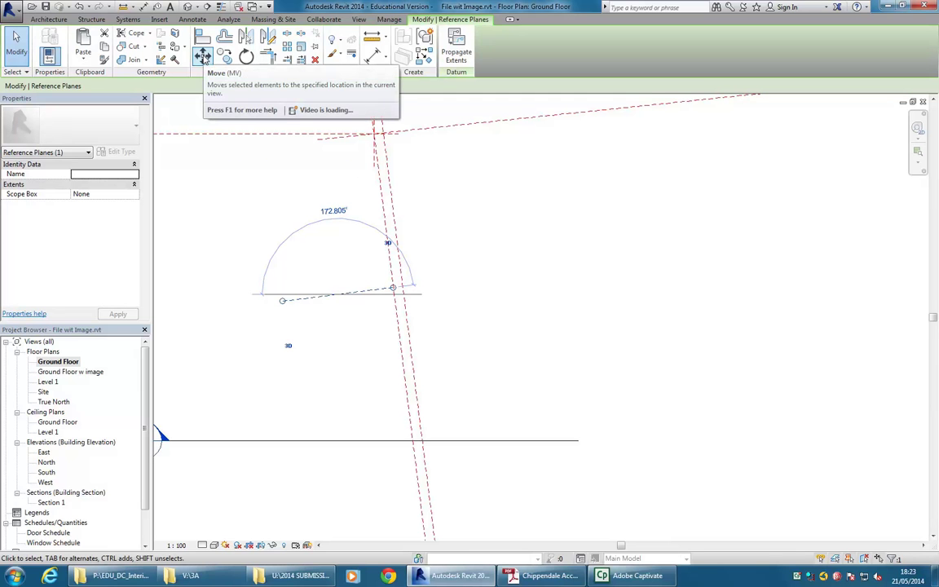
click(202, 56)
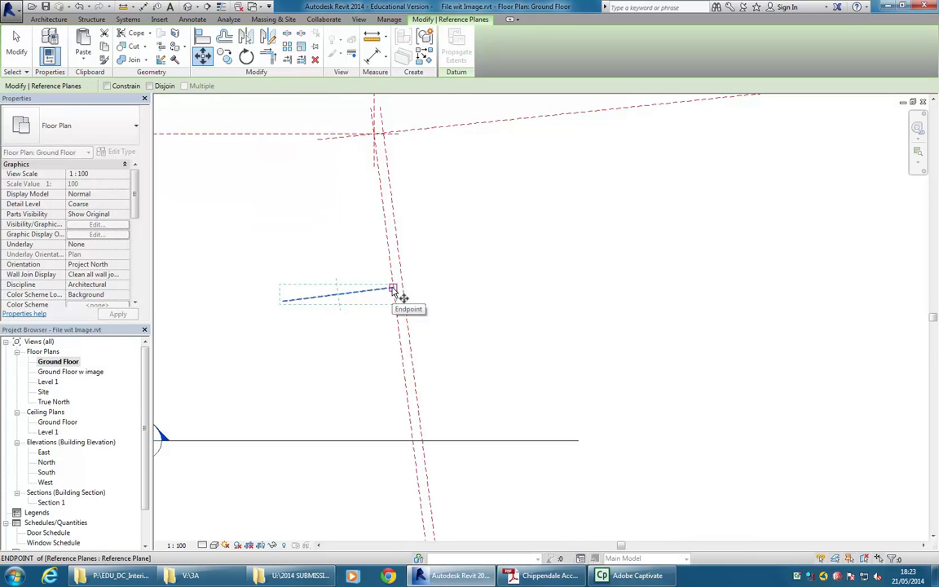
click(393, 289)
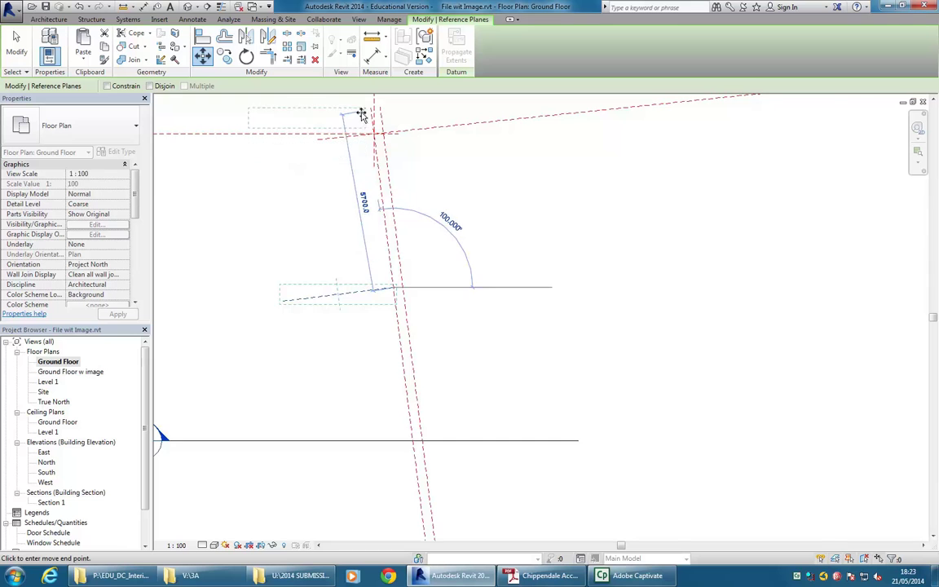
scroll(360, 120, up, 5)
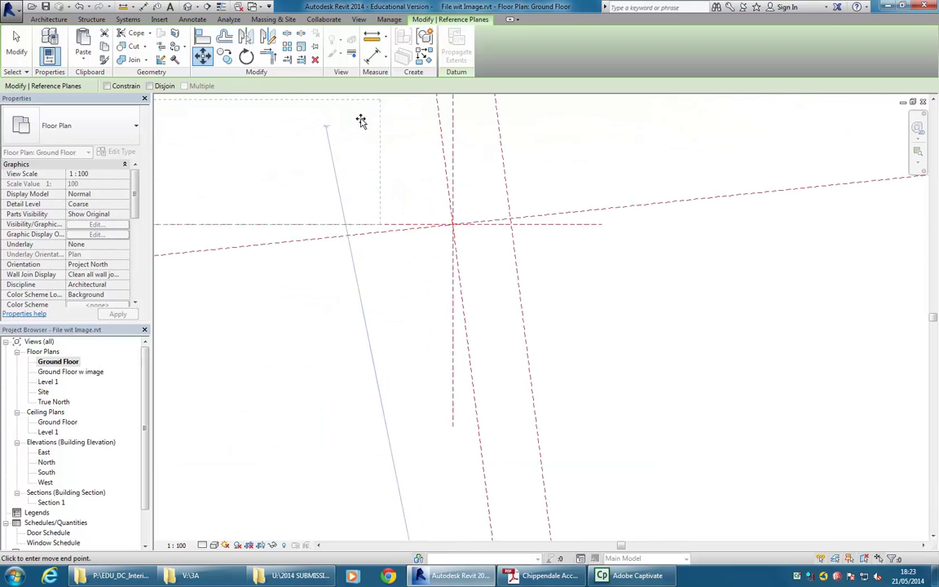
click(454, 226)
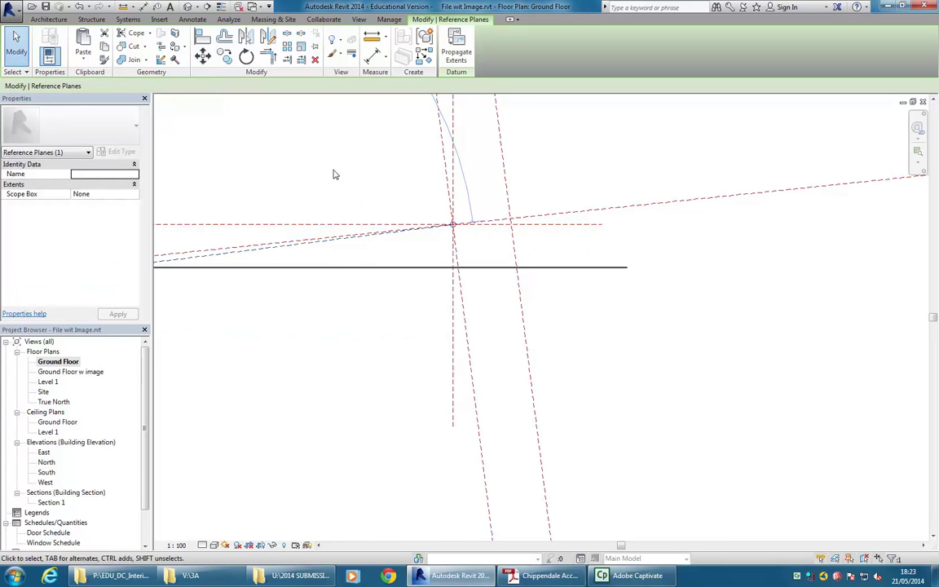
scroll(333, 173, down, 2)
middle_drag(334, 172, 399, 199)
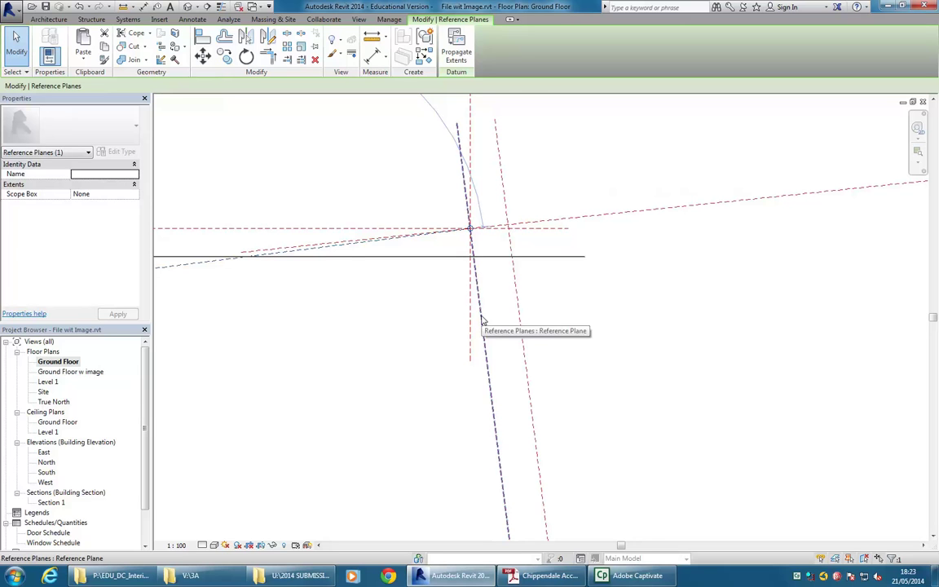
- Shorten the slanted north reference plane so its west end stops at the northwest corner intersection
click(586, 218)
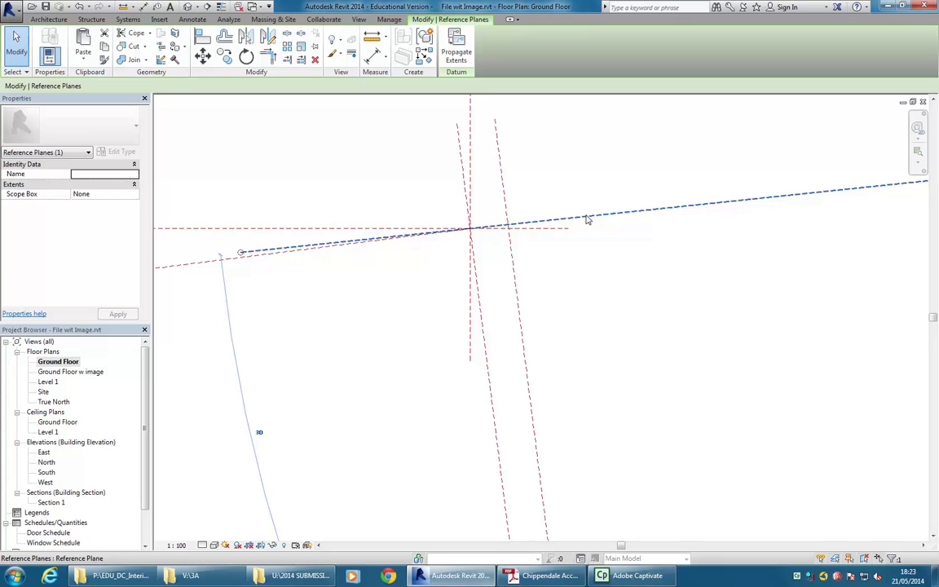
drag(239, 252, 470, 228)
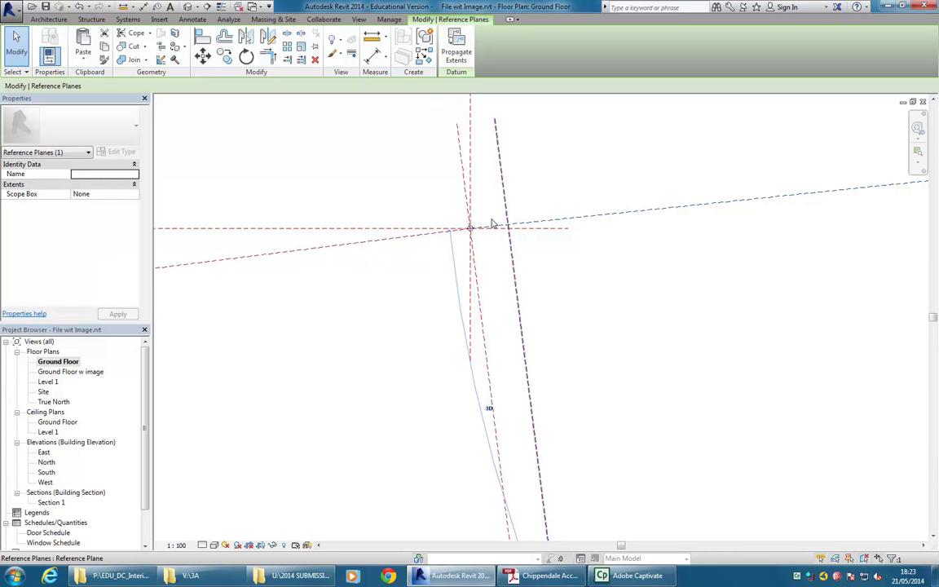
click(396, 244)
scroll(375, 330, down, 2)
middle_drag(374, 330, 349, 315)
key(Escape)
scroll(319, 317, down, 1)
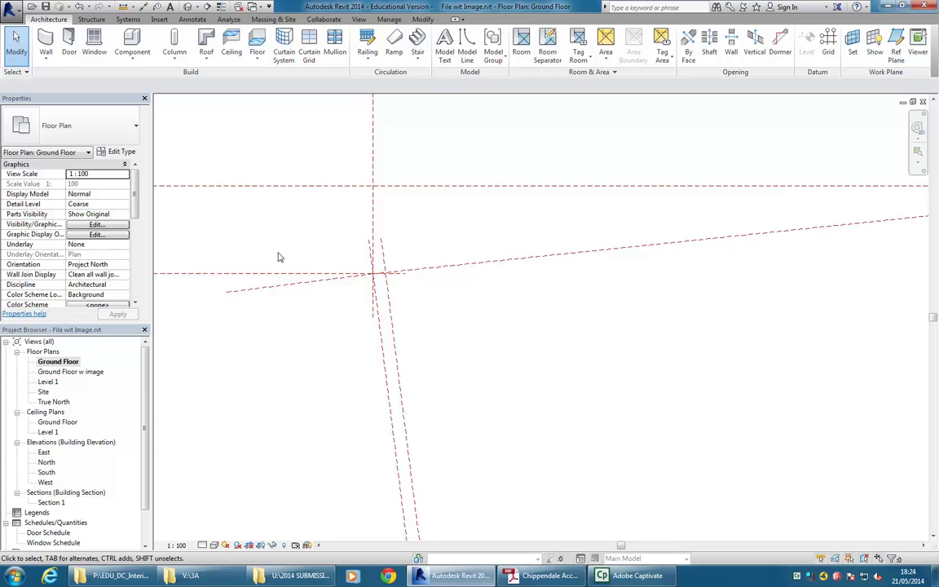
- Examine the reference plane layout and the short perpendicular plane at the northwest corner
middle_drag(419, 281, 393, 259)
scroll(505, 299, down, 2)
middle_drag(517, 316, 367, 324)
click(549, 259)
click(505, 331)
scroll(456, 359, down, 1)
middle_drag(457, 359, 463, 281)
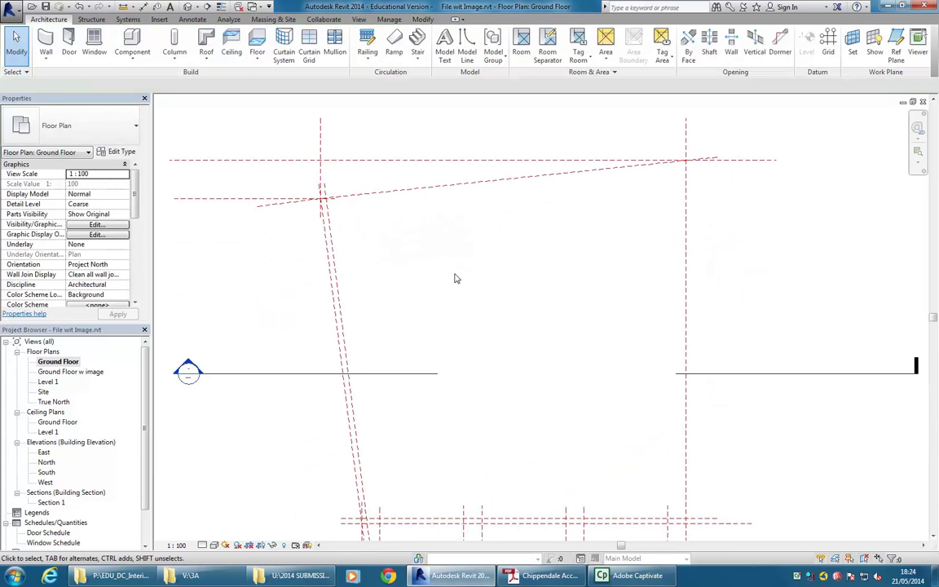
scroll(265, 172, up, 3)
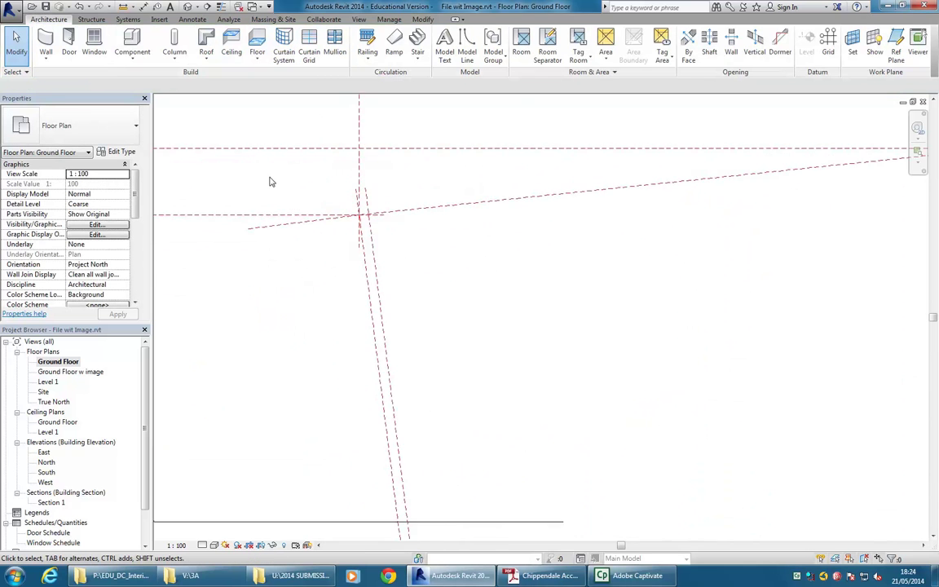
click(341, 249)
scroll(345, 237, up, 1)
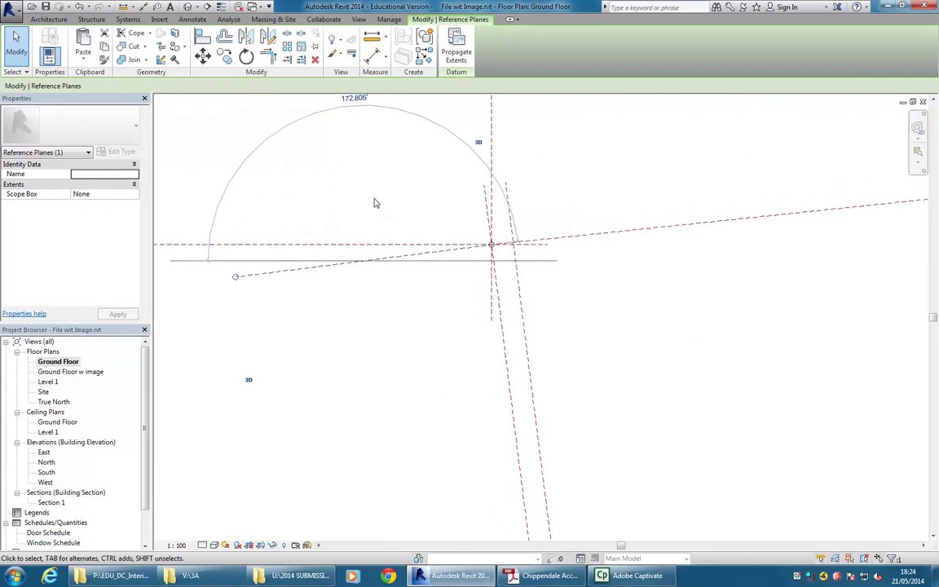
middle_drag(375, 203, 388, 200)
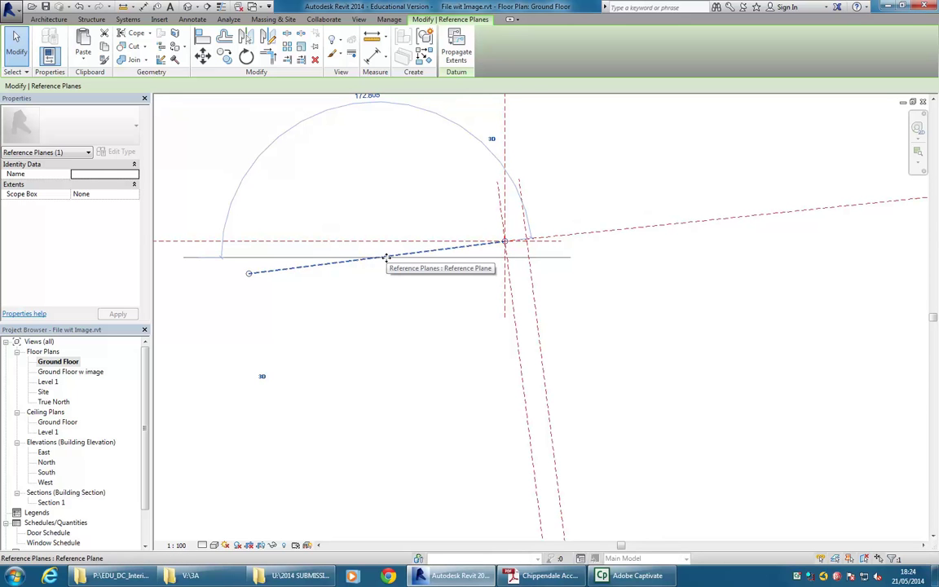
scroll(405, 340, down, 1)
middle_drag(410, 336, 364, 311)
key(Escape)
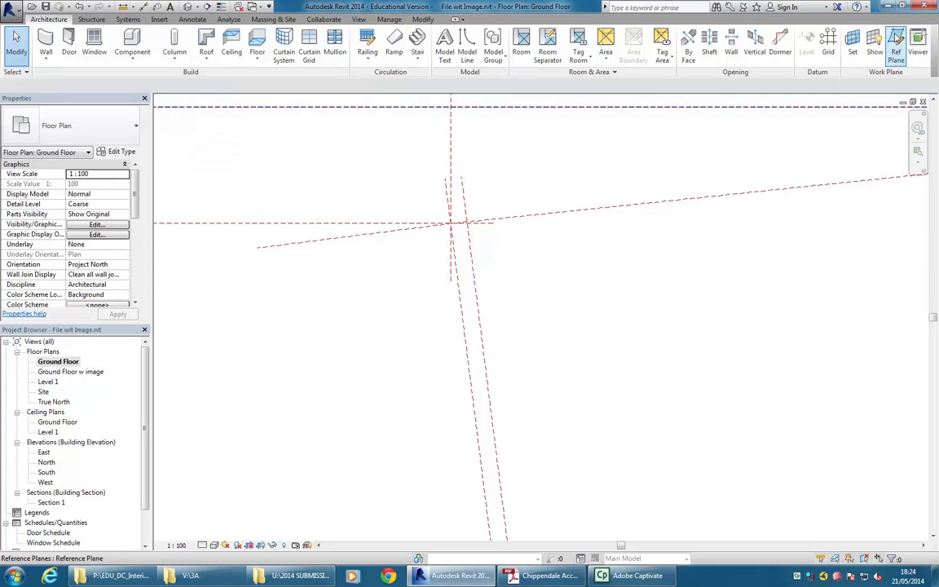
- Create a reference plane offset 1000 mm south of the short perpendicular plane at the northwest corner by picking it
click(895, 52)
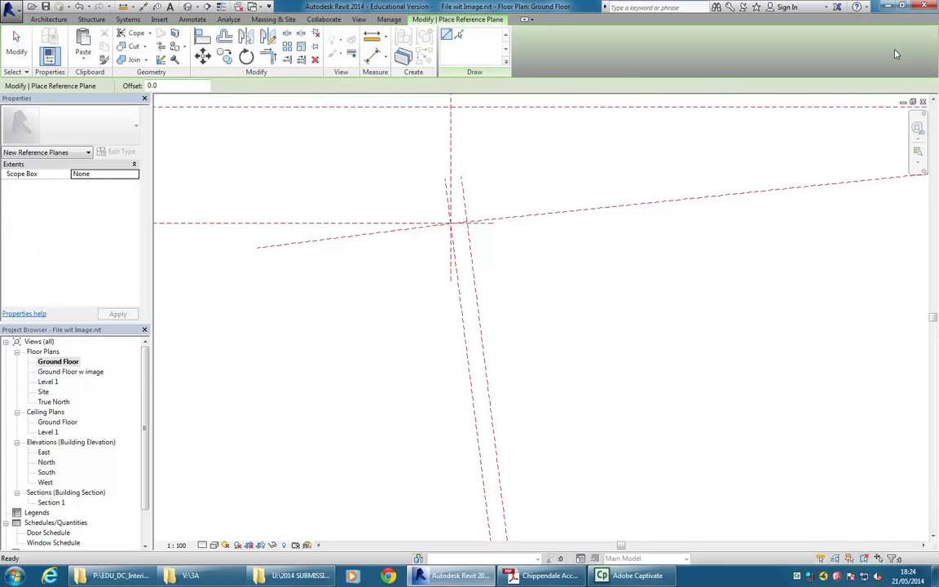
click(459, 36)
double_click(172, 85)
text(1000)
key(Return)
middle_drag(331, 280, 356, 258)
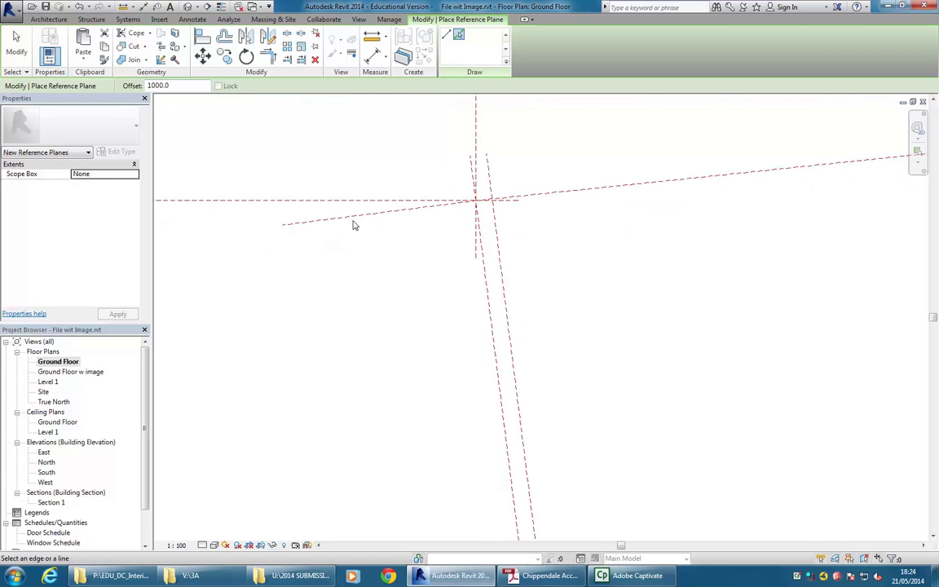
click(350, 221)
scroll(382, 314, down, 3)
scroll(371, 273, down, 1)
key(Escape)
key(Escape)
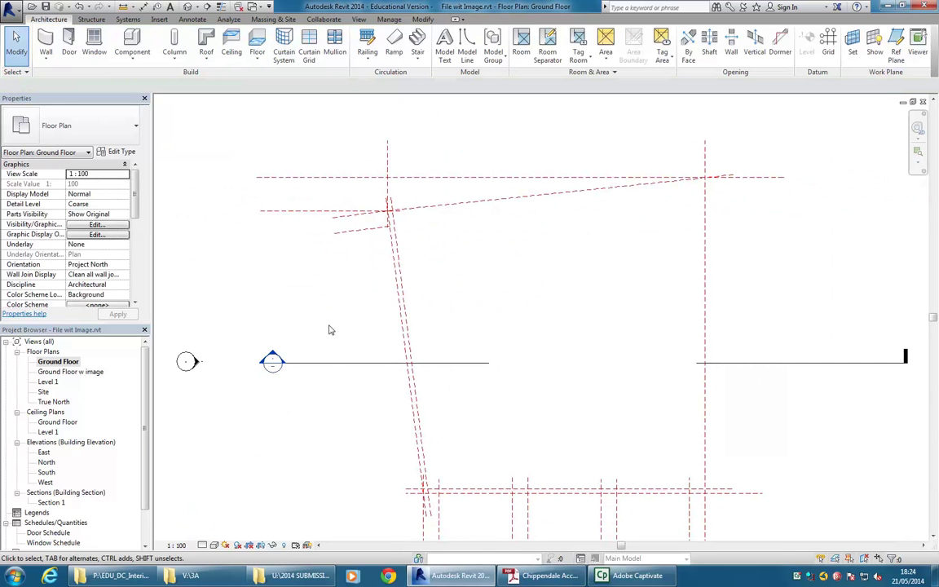
- Copy the two northwest pier reference planes down the slanted west wall, placing the southern one's endpoint on the southwest corner intersection
scroll(354, 197, up, 4)
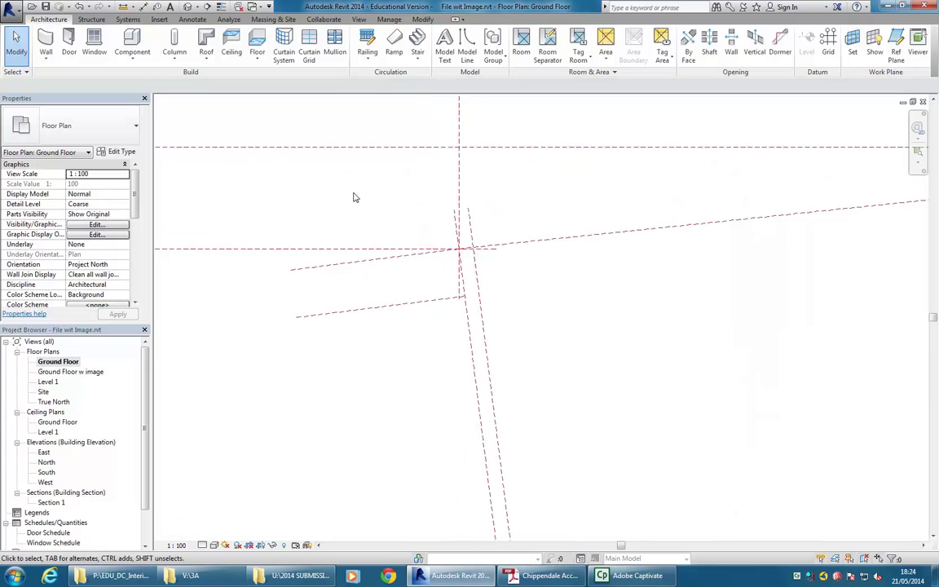
click(324, 280)
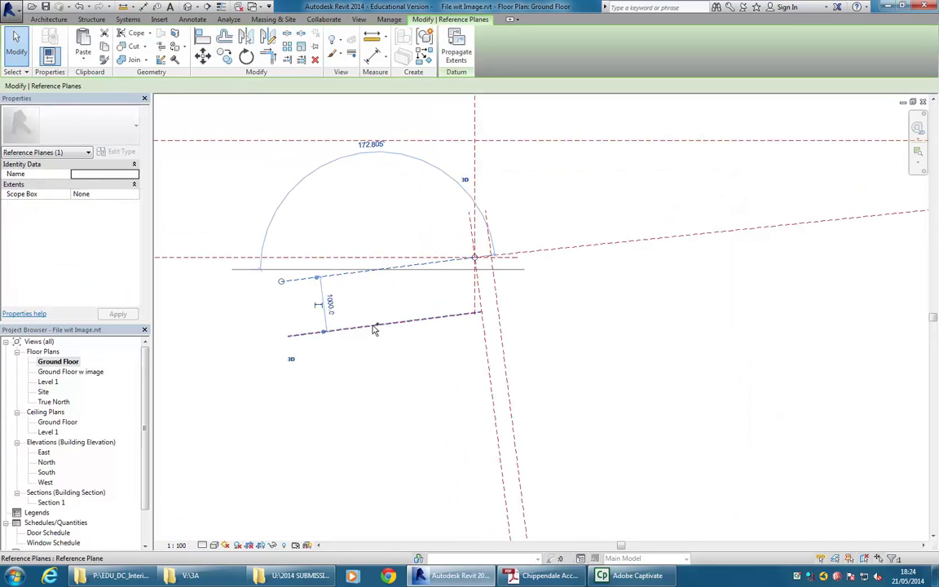
ctrl+click(374, 330)
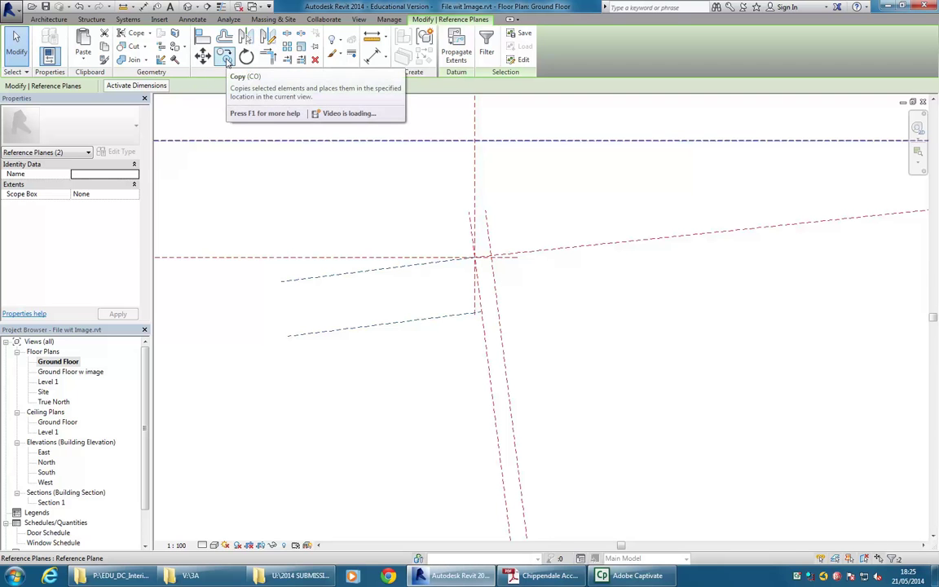
click(226, 58)
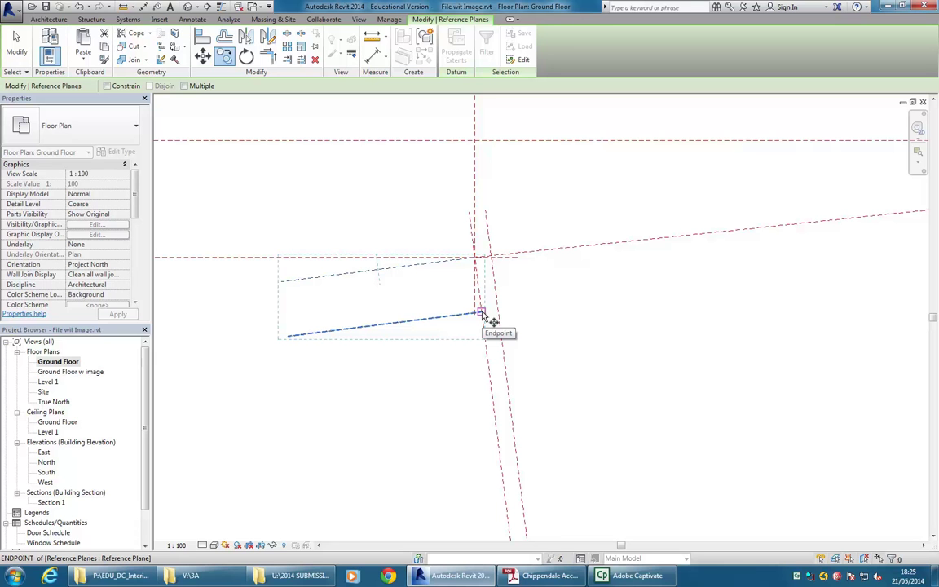
click(481, 313)
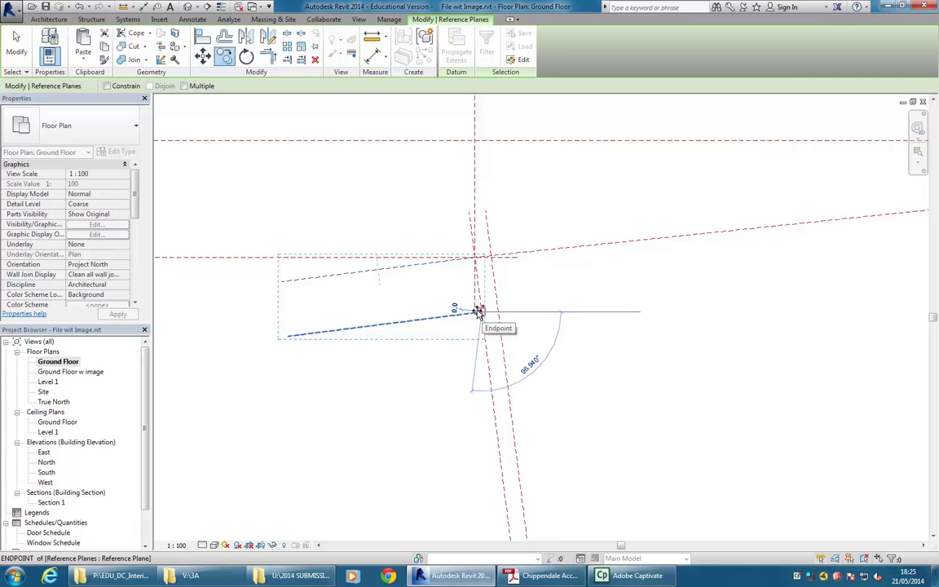
scroll(383, 372, down, 2)
middle_drag(390, 393, 375, 273)
scroll(377, 325, down, 4)
middle_drag(437, 464, 428, 363)
scroll(417, 363, up, 1)
scroll(379, 363, up, 10)
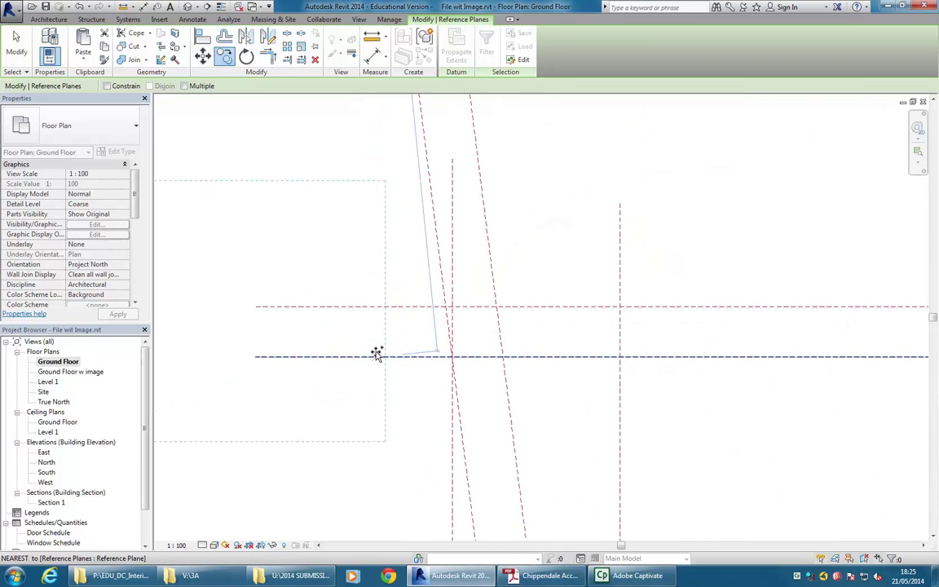
click(453, 357)
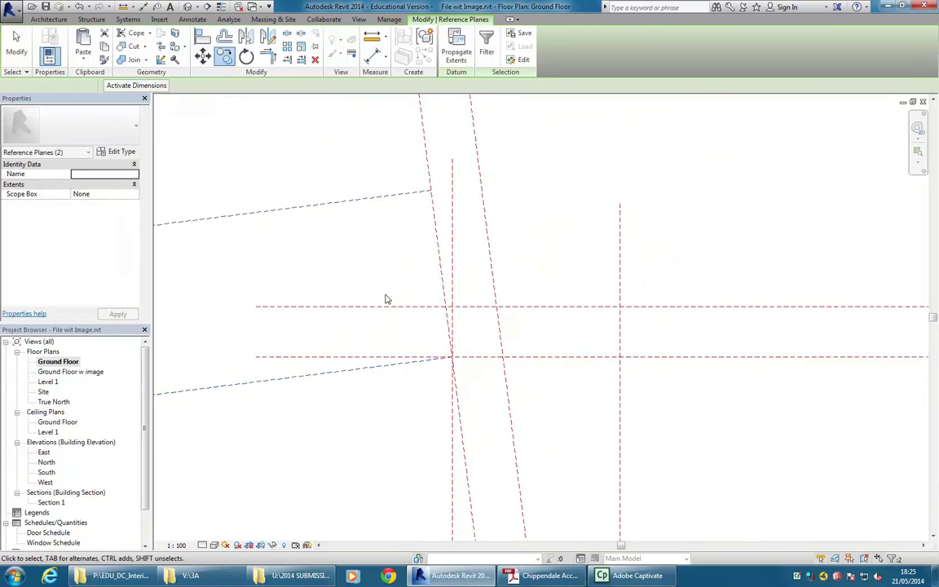
- Open the Ground Floor w image plan, compare the copied pier planes with the image's west wall dimensions, and deselect them
scroll(480, 378, down, 4)
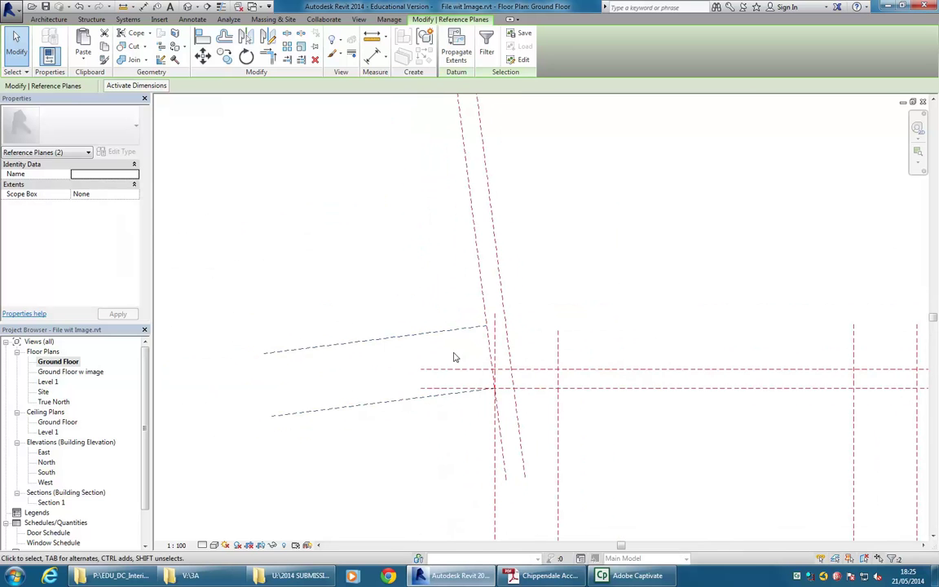
scroll(399, 302, down, 3)
double_click(65, 371)
scroll(418, 417, up, 6)
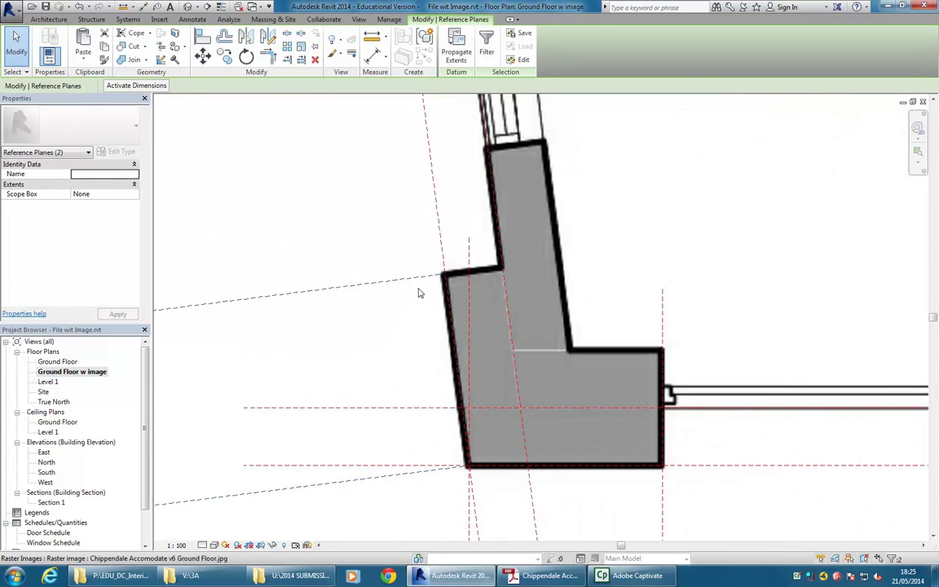
scroll(436, 341, down, 6)
middle_drag(455, 344, 395, 417)
scroll(432, 351, down, 2)
scroll(409, 399, down, 1)
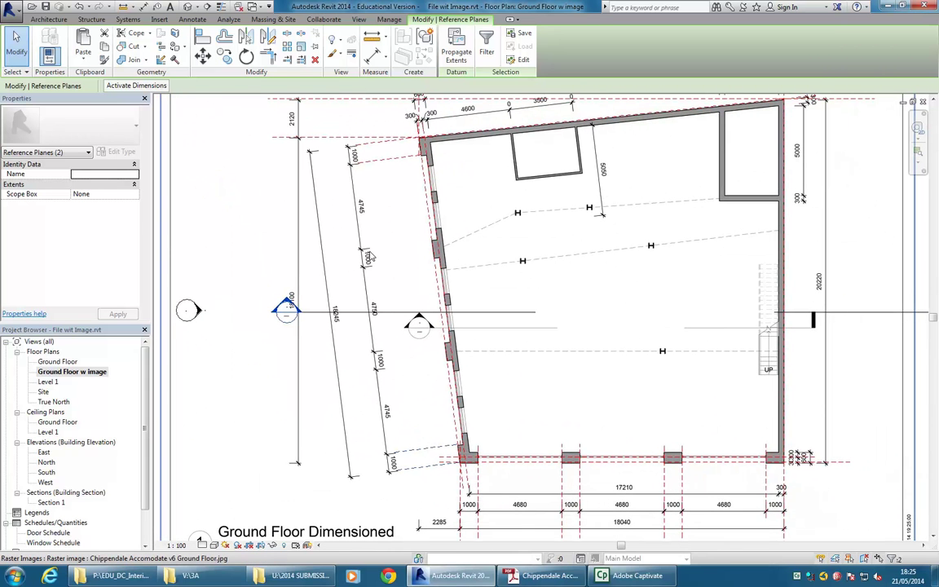
click(425, 397)
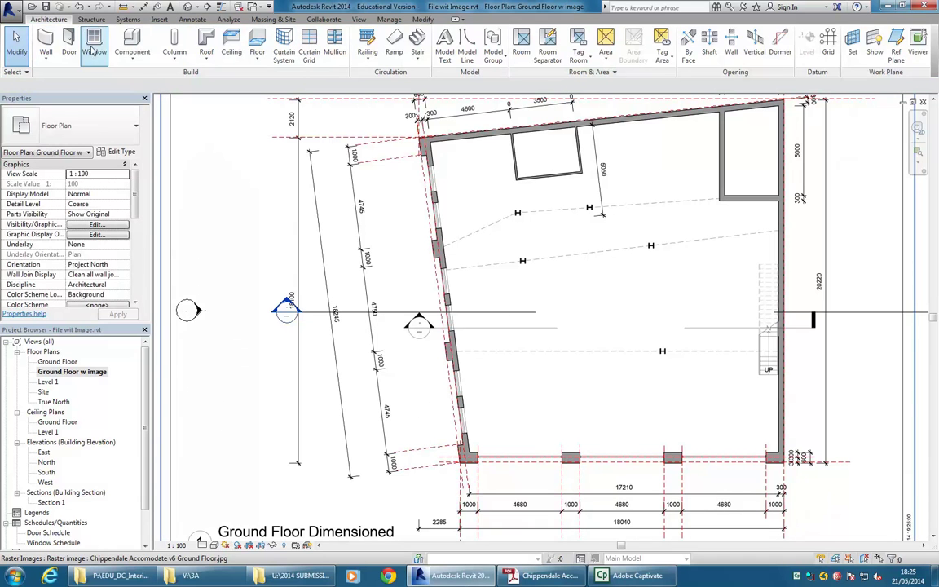
- Create a reference plane offset 5745 mm north of the southwest pier's north-edge plane along the slanted west wall
click(896, 50)
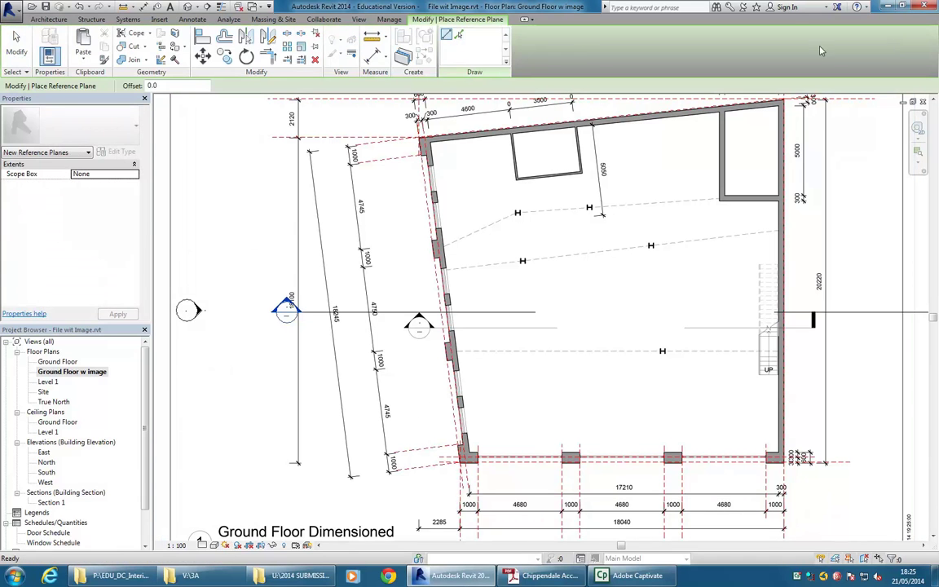
click(457, 34)
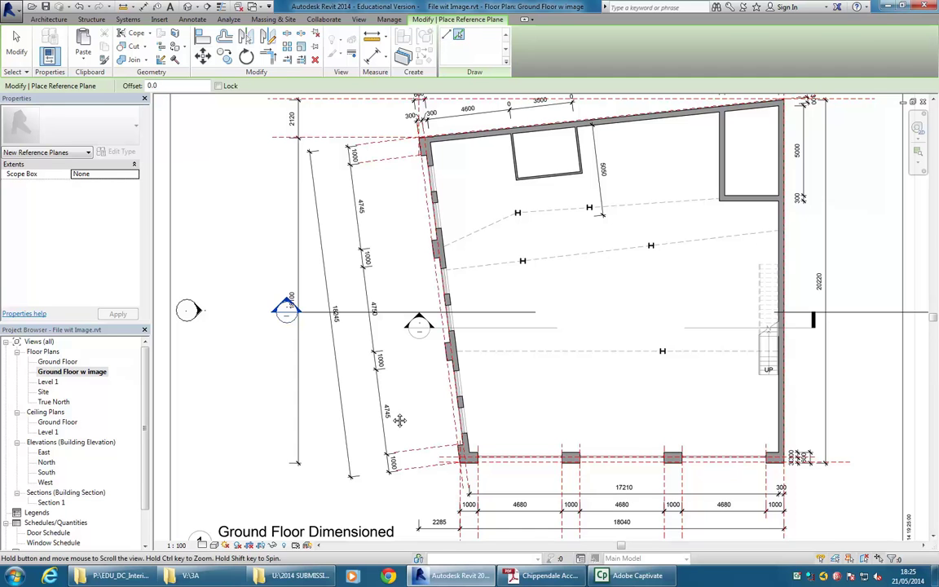
scroll(400, 413, up, 2)
scroll(390, 398, up, 1)
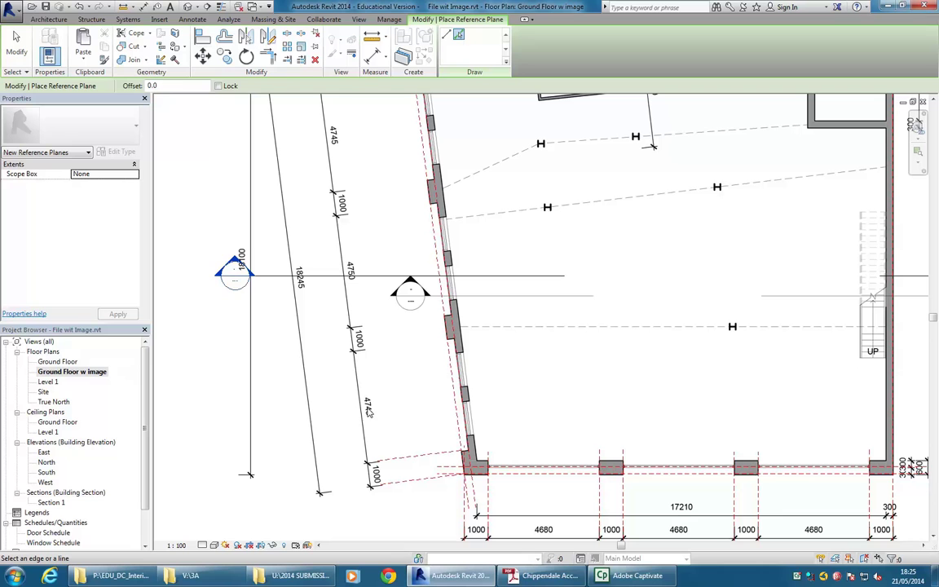
double_click(182, 87)
text(5745)
key(Return)
click(417, 461)
scroll(413, 409, down, 5)
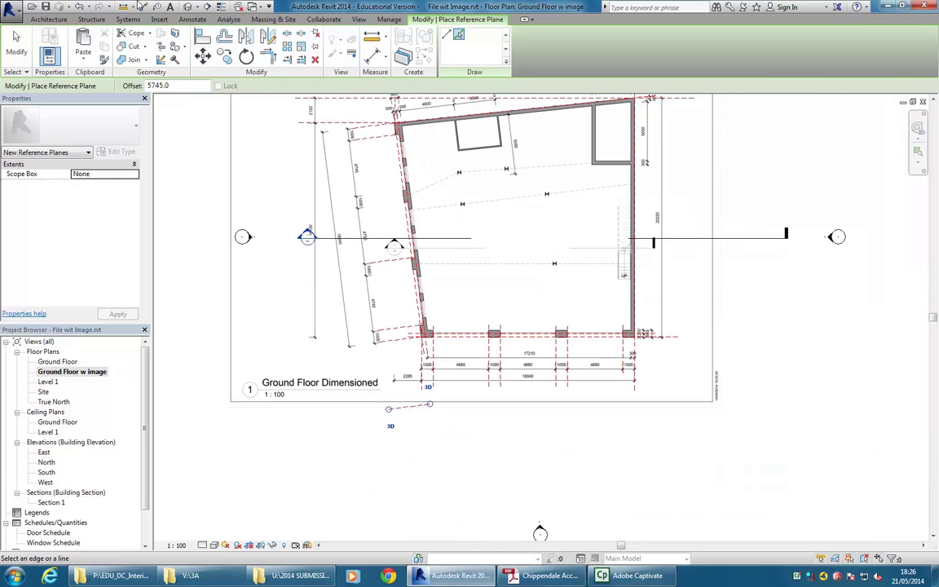
- Place the southern intermediate west pier's south-edge reference plane 5745 mm north of the southwest pier's south-edge plane
scroll(379, 296, up, 5)
scroll(379, 295, down, 5)
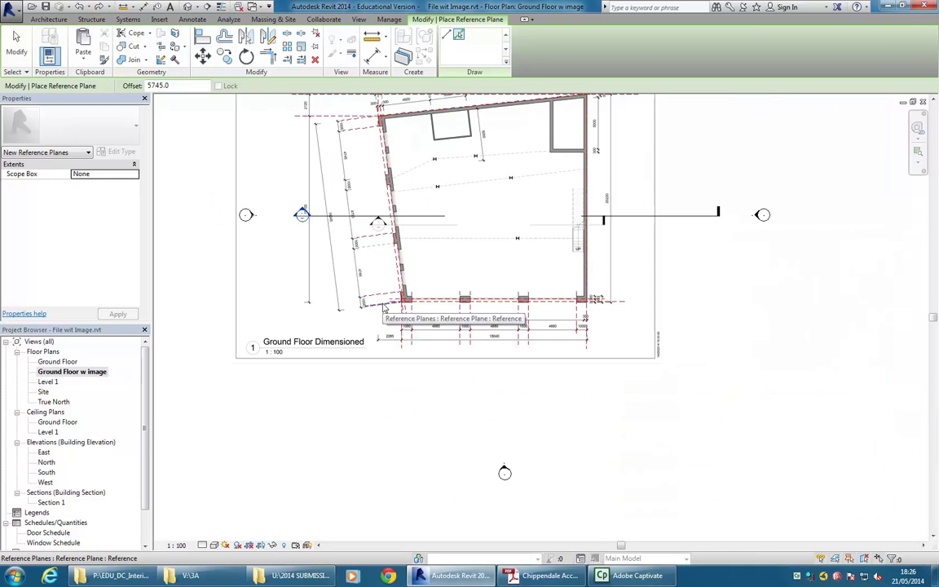
click(383, 304)
- Place the northern intermediate west pier's two edge reference planes 5745 mm south of the northwest pier's edge planes
mouse_move(354, 170)
middle_down()
mouse_move(362, 217)
mouse_move(365, 188)
middle_up()
scroll(362, 197, up, 3)
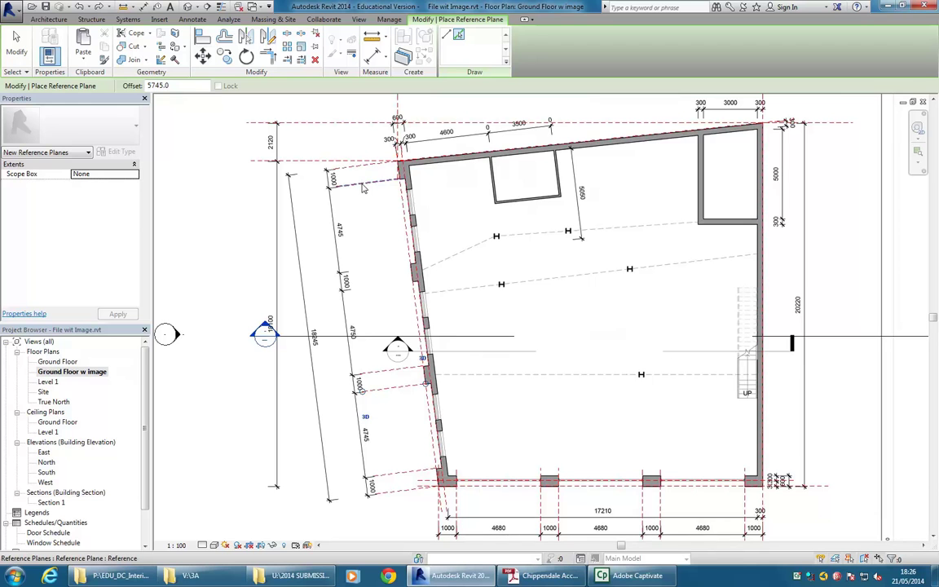
click(364, 184)
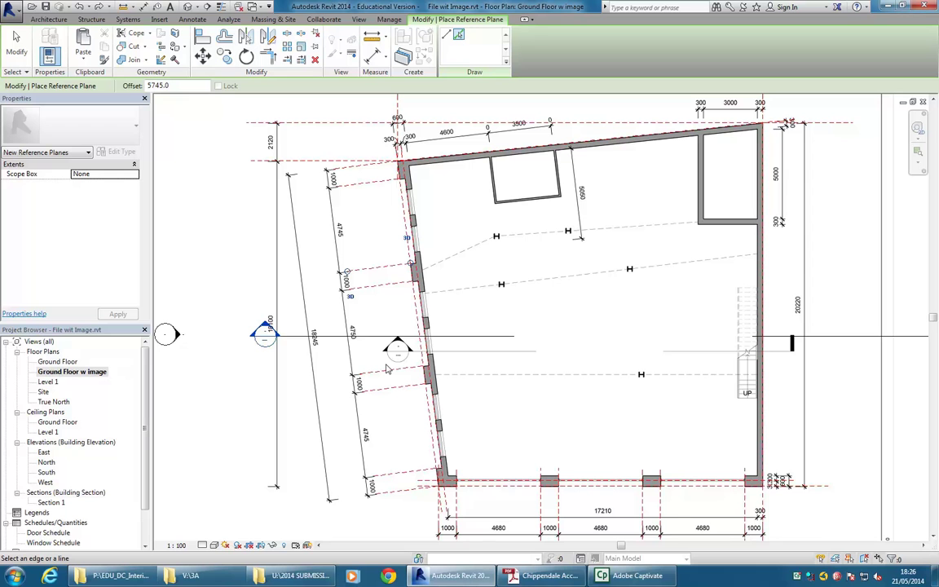
- Open the Ground Floor plan view and bring the complete reference-plane layout into view
middle_drag(504, 300, 480, 299)
double_click(65, 362)
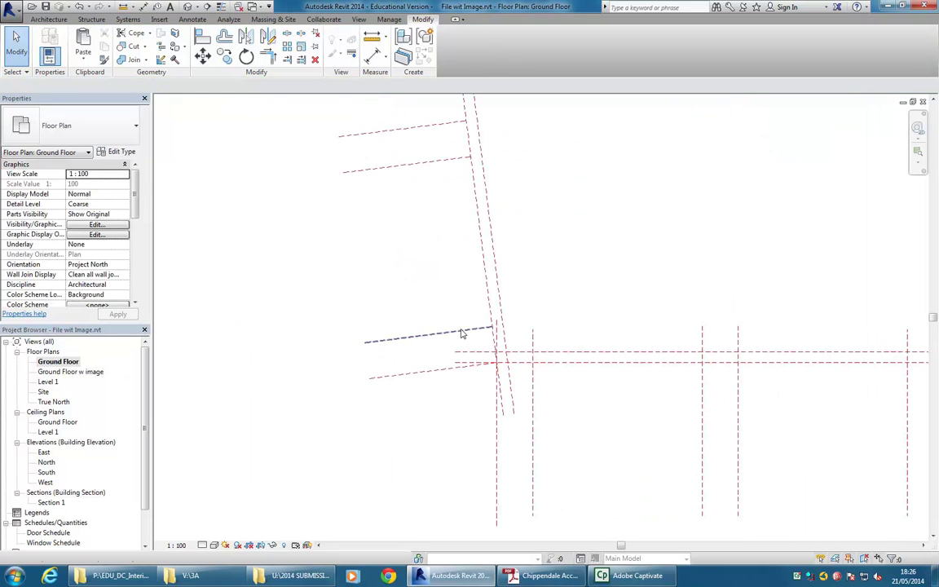
scroll(489, 319, down, 4)
scroll(465, 300, down, 2)
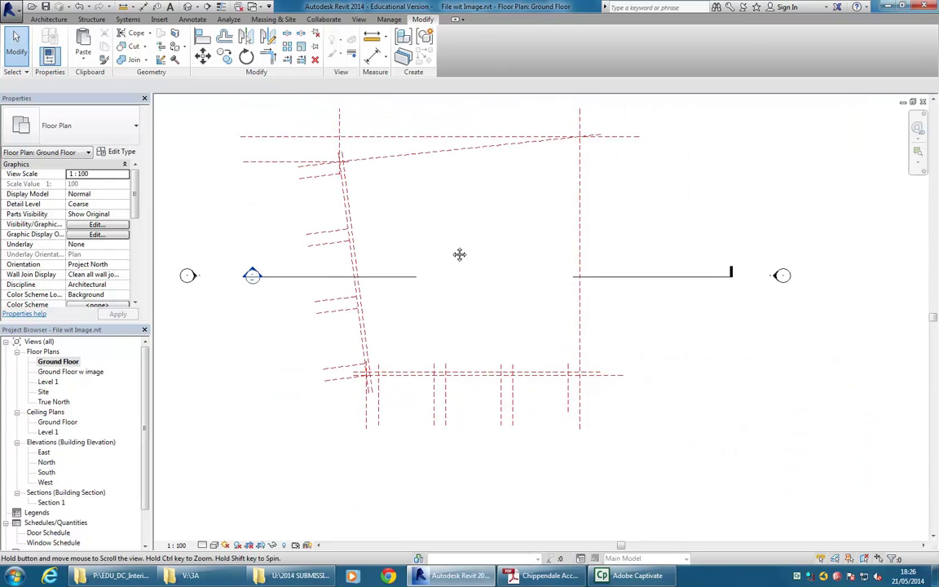
middle_drag(459, 226, 471, 233)
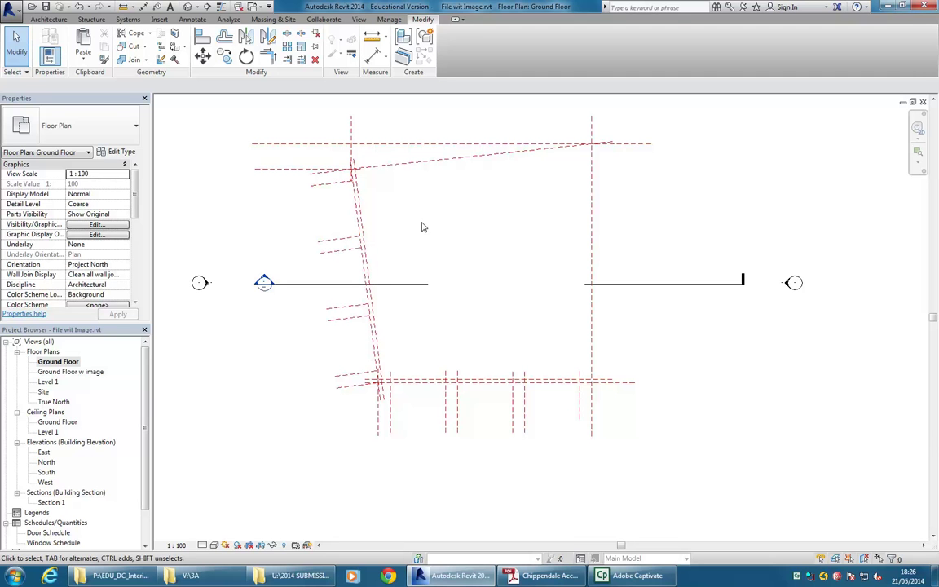
mouse_move(283, 126)
middle_down()
mouse_move(298, 142)
mouse_move(286, 138)
middle_up()
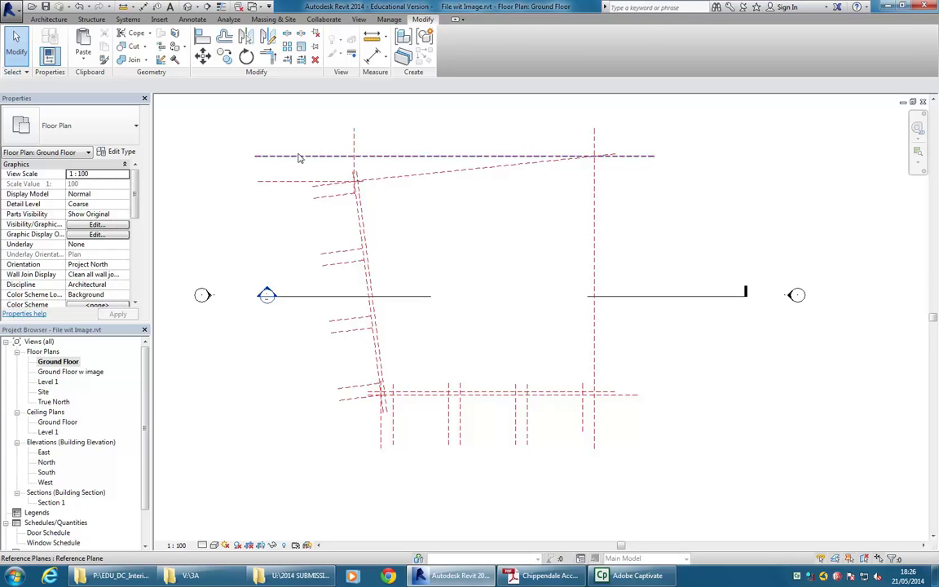
- Start a Generic 300mm Wall with its location line set to Finish Face: Exterior
click(49, 19)
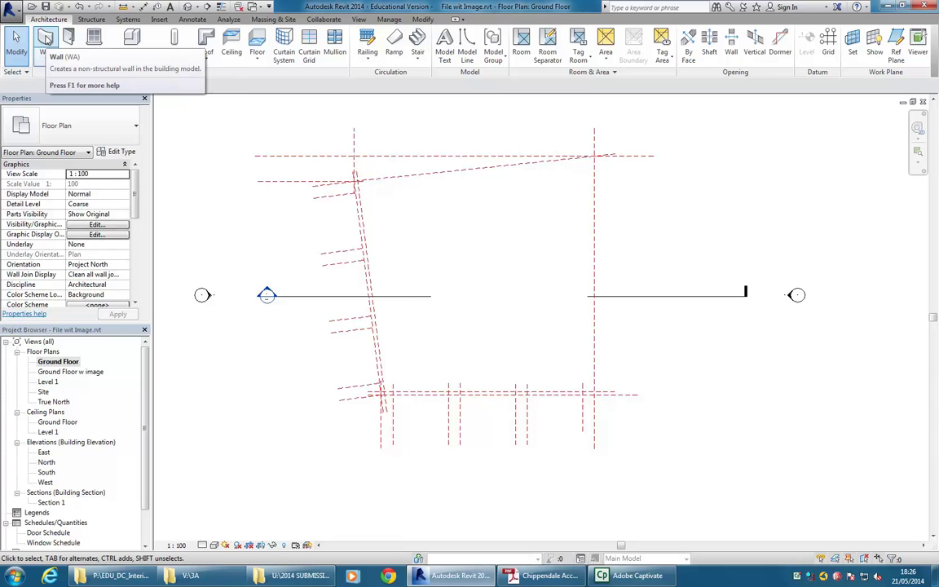
click(46, 39)
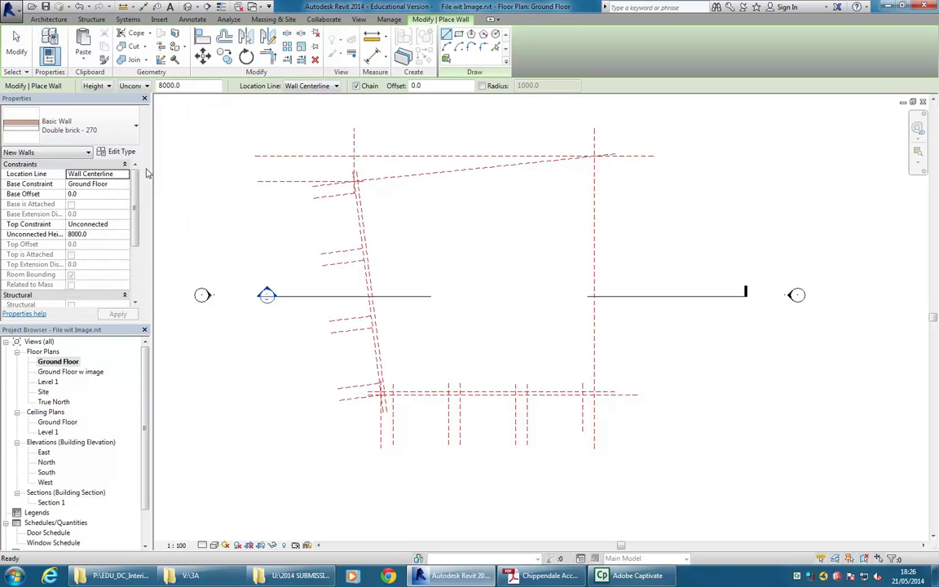
click(322, 86)
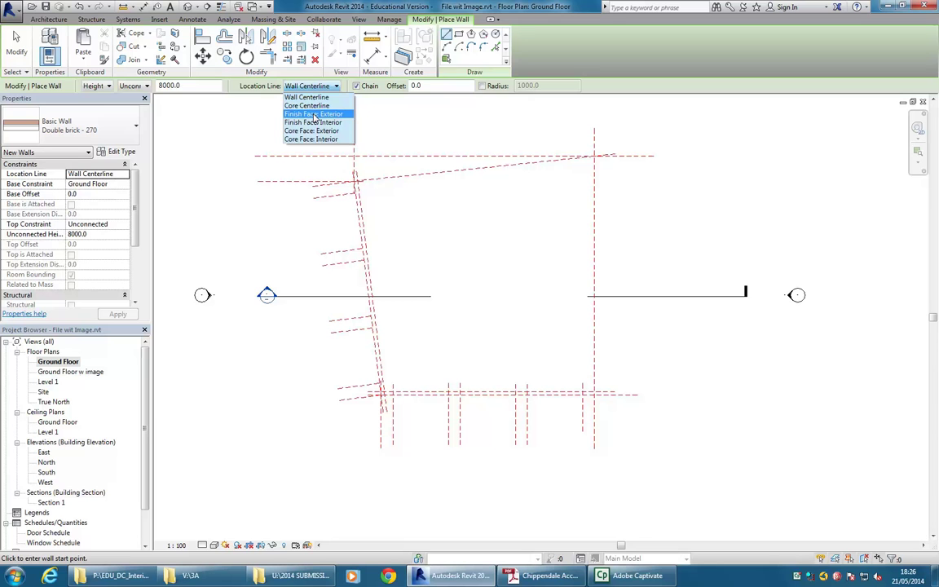
click(314, 114)
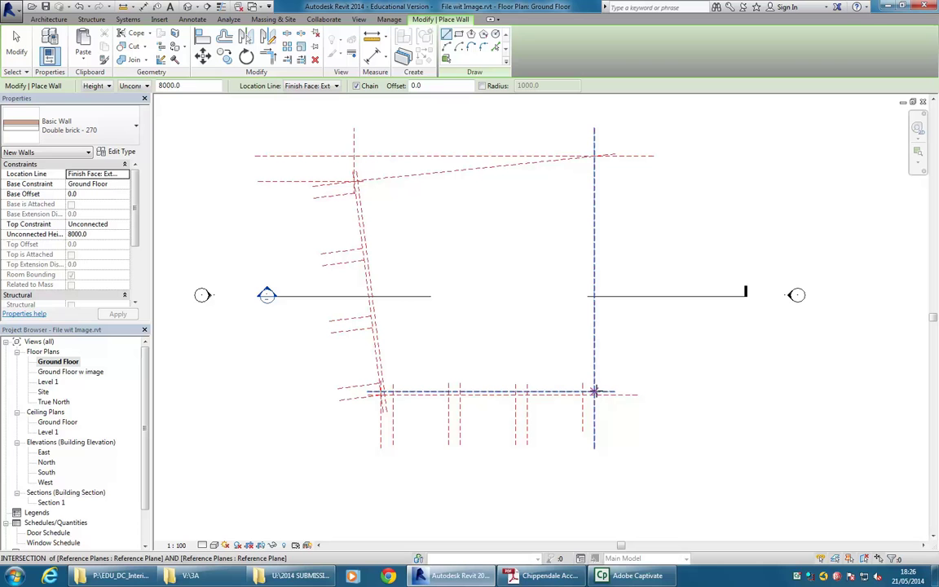
click(105, 135)
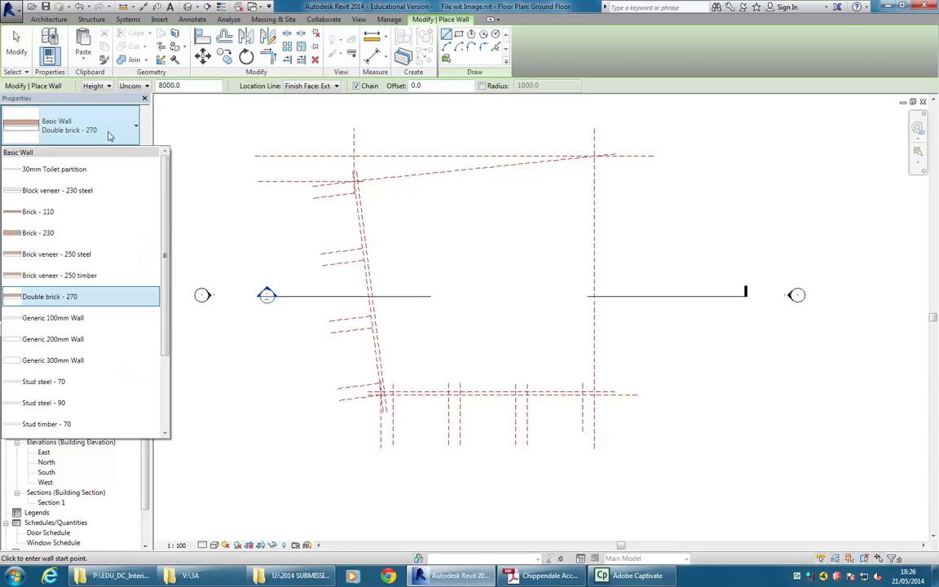
click(46, 363)
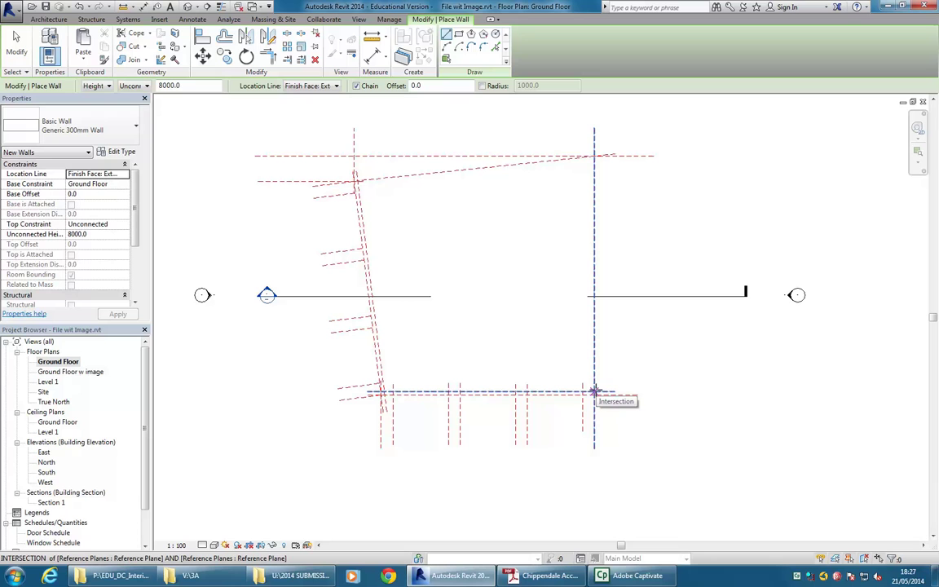
- Draw the east wall up from the inner south plane and the sloping north wall to the inner west plane, snapping to reference-plane intersections
click(595, 392)
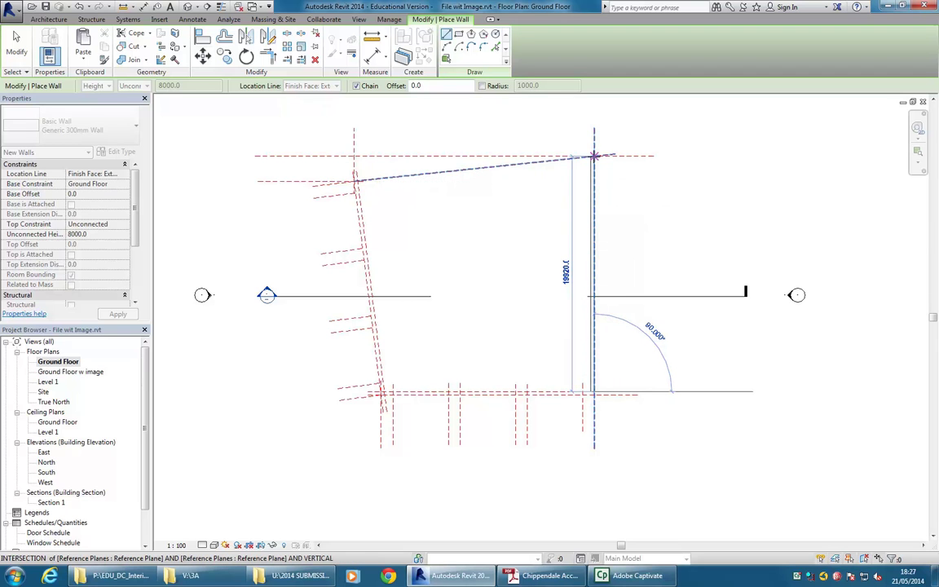
click(594, 155)
scroll(348, 166, up, 2)
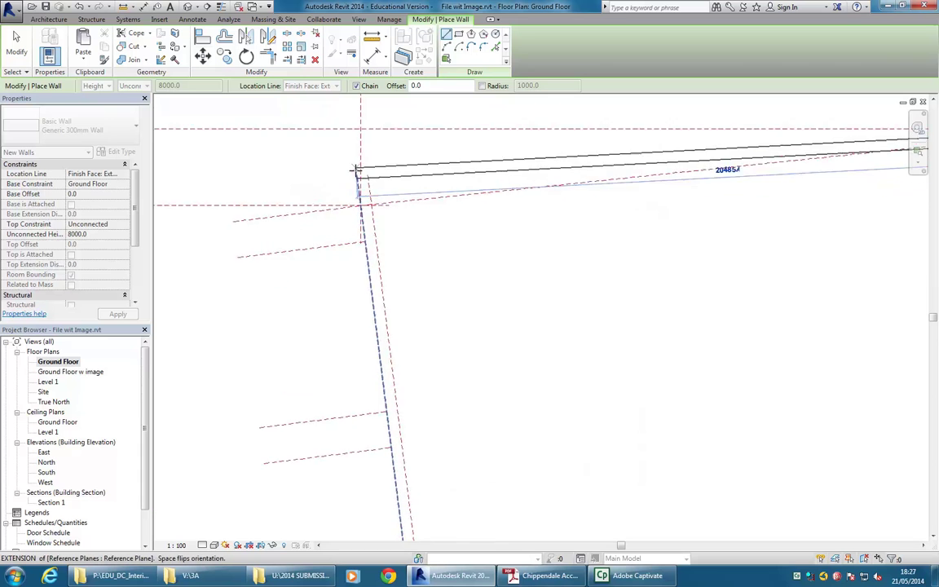
scroll(356, 168, up, 5)
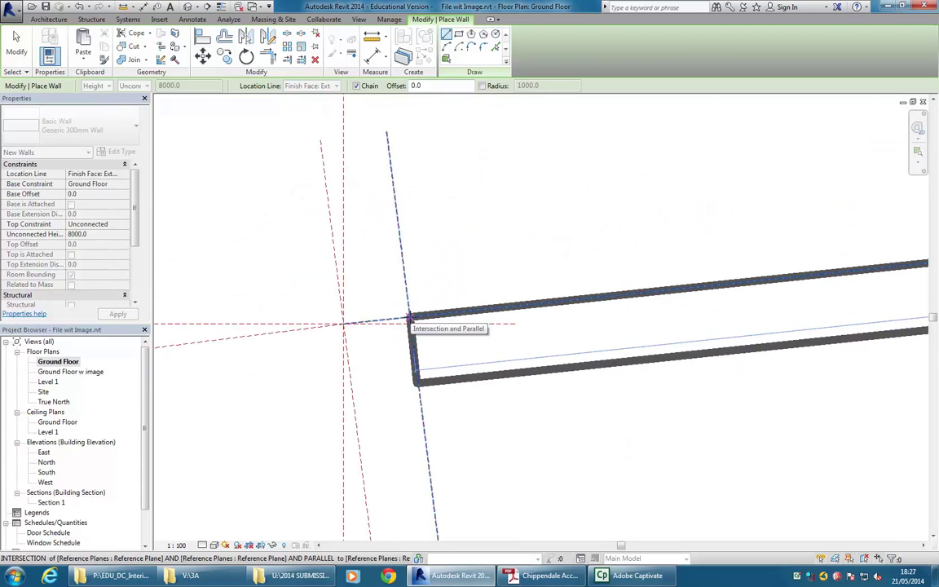
click(410, 318)
- Close the outline with the slanted west wall and the south wall along the inner reference planes, and end the wall command
middle_drag(406, 377, 404, 214)
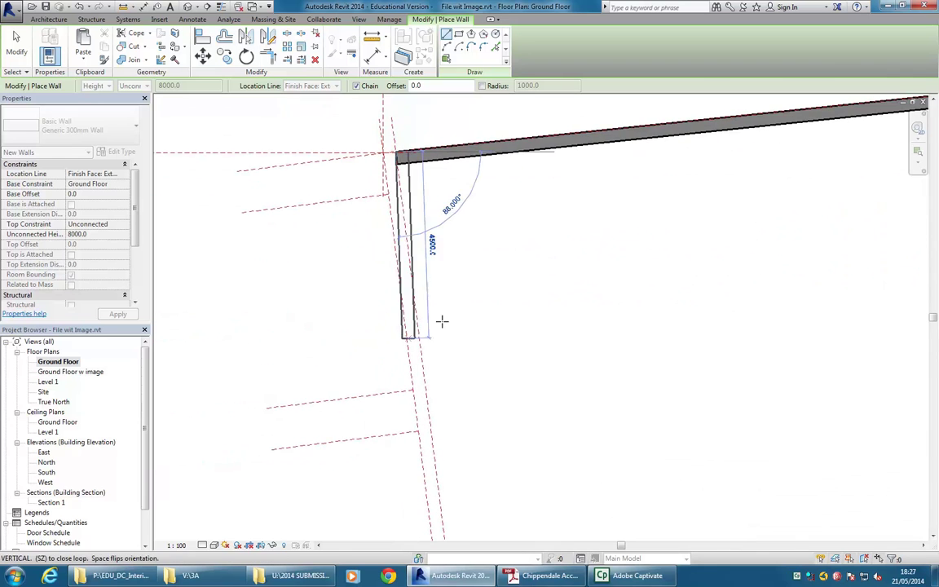
scroll(448, 317, down, 3)
middle_drag(450, 317, 403, 185)
middle_drag(417, 466, 398, 369)
scroll(401, 383, up, 4)
click(391, 438)
scroll(570, 338, down, 2)
scroll(653, 338, down, 1)
middle_drag(816, 375, 640, 372)
scroll(640, 372, up, 4)
click(688, 407)
scroll(644, 318, down, 2)
scroll(570, 269, up, 1)
right_click(468, 228)
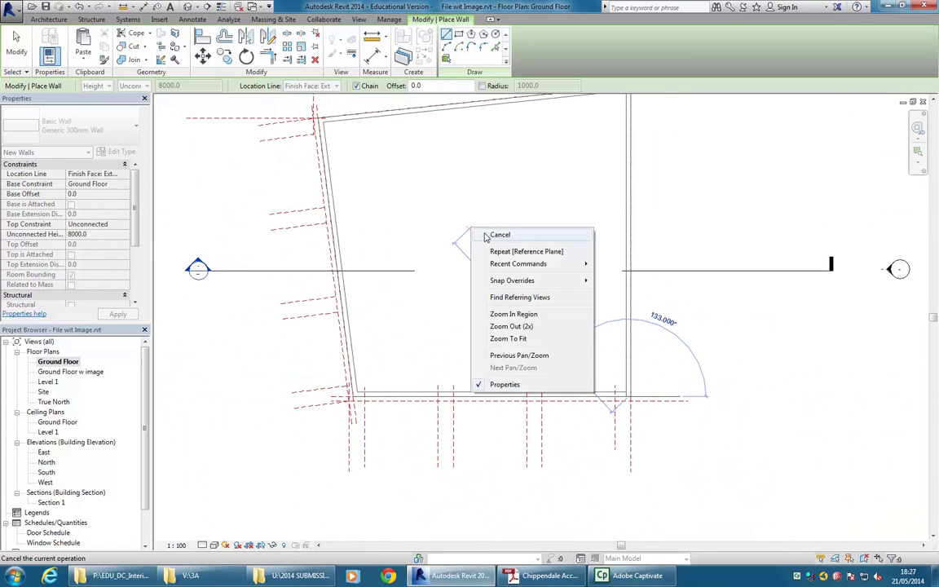
click(487, 237)
right_click(484, 226)
click(496, 233)
- Draw a 1000 mm Generic 300mm Wall as the northwest corner pier, along the outer west plane against the west wall
scroll(487, 231, down, 3)
middle_drag(498, 243, 615, 348)
scroll(615, 349, down, 3)
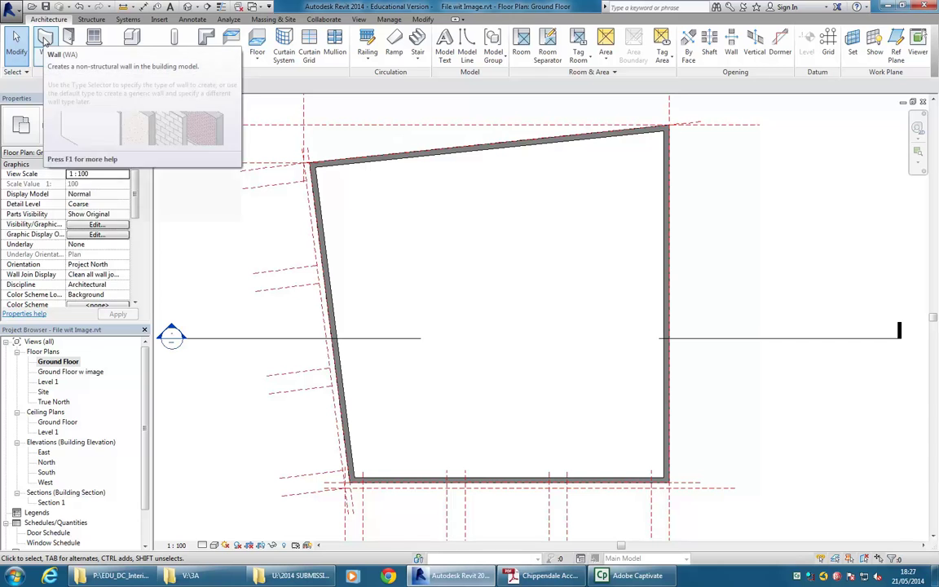
click(46, 39)
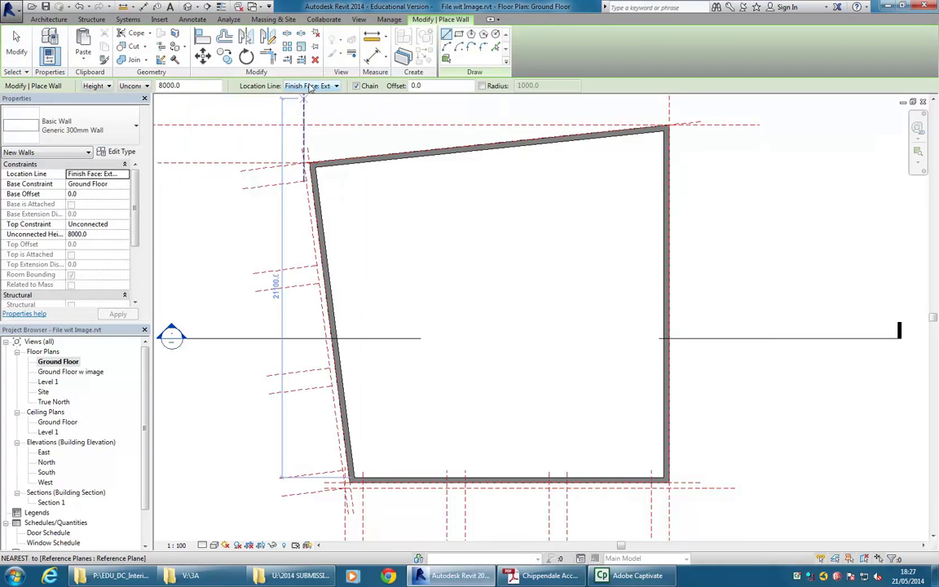
scroll(312, 164, up, 5)
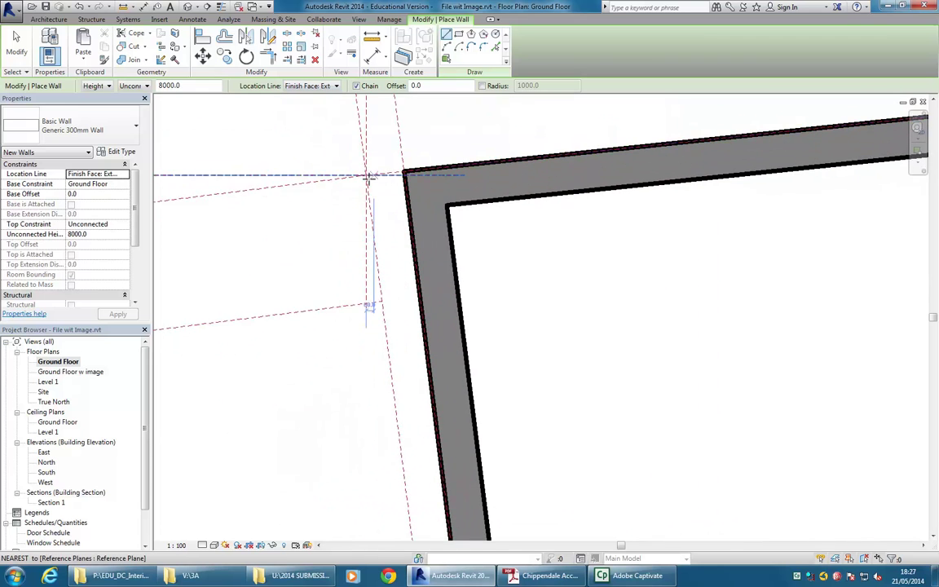
scroll(375, 167, up, 2)
scroll(367, 194, up, 2)
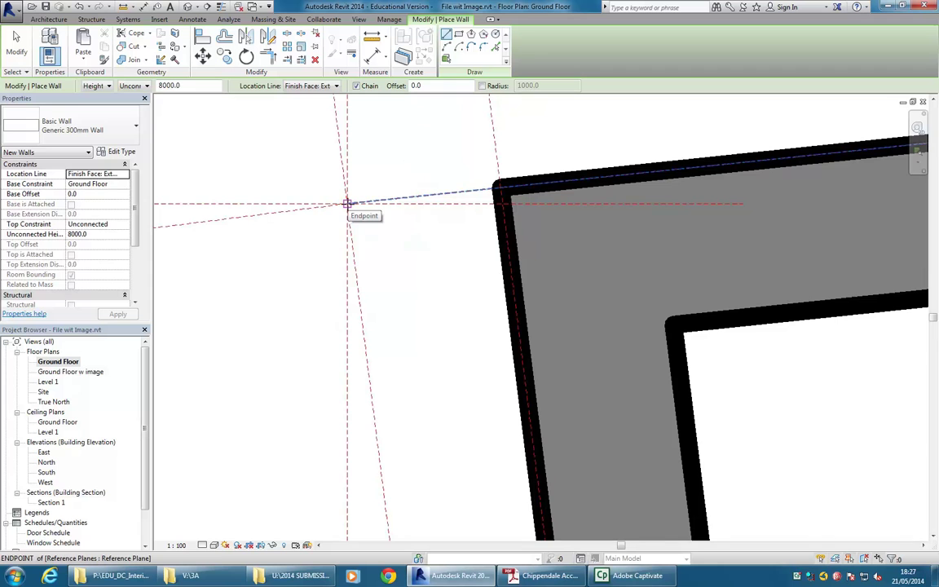
click(346, 204)
scroll(363, 115, down, 3)
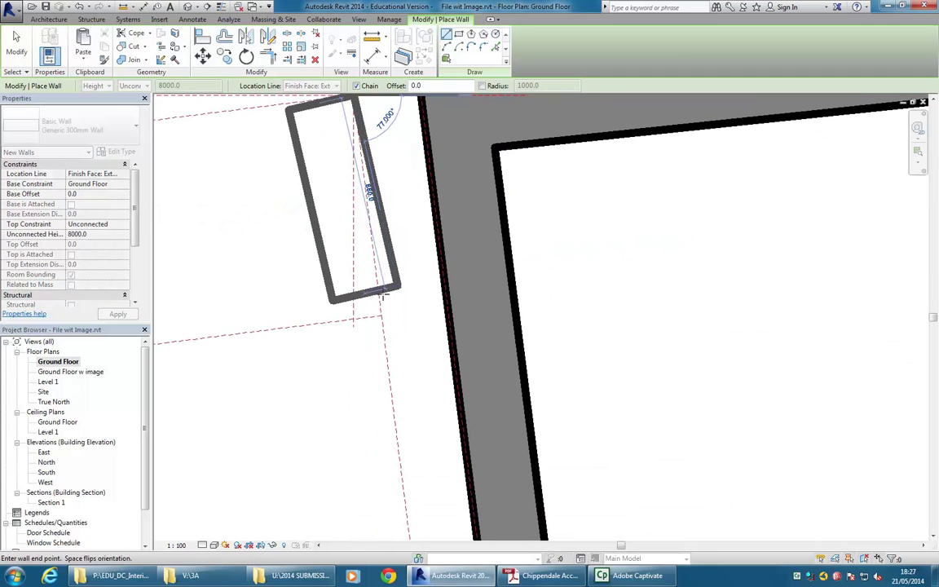
scroll(373, 301, down, 3)
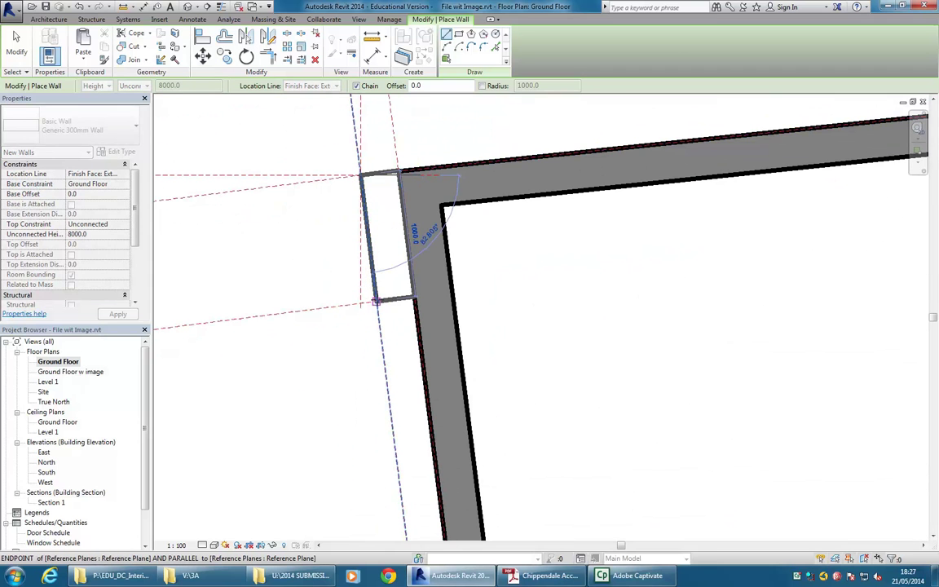
scroll(417, 322, down, 3)
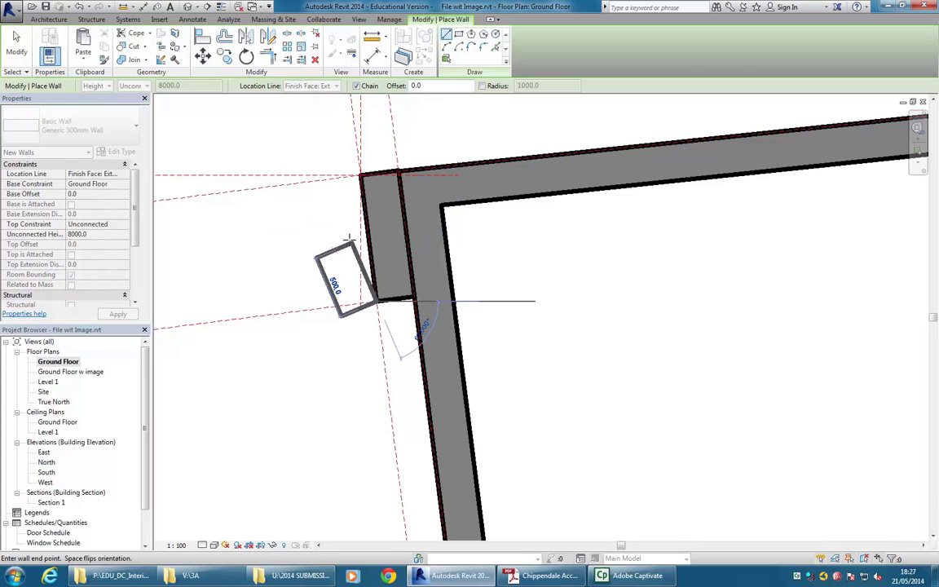
right_click(363, 153)
click(376, 155)
scroll(360, 199, down, 2)
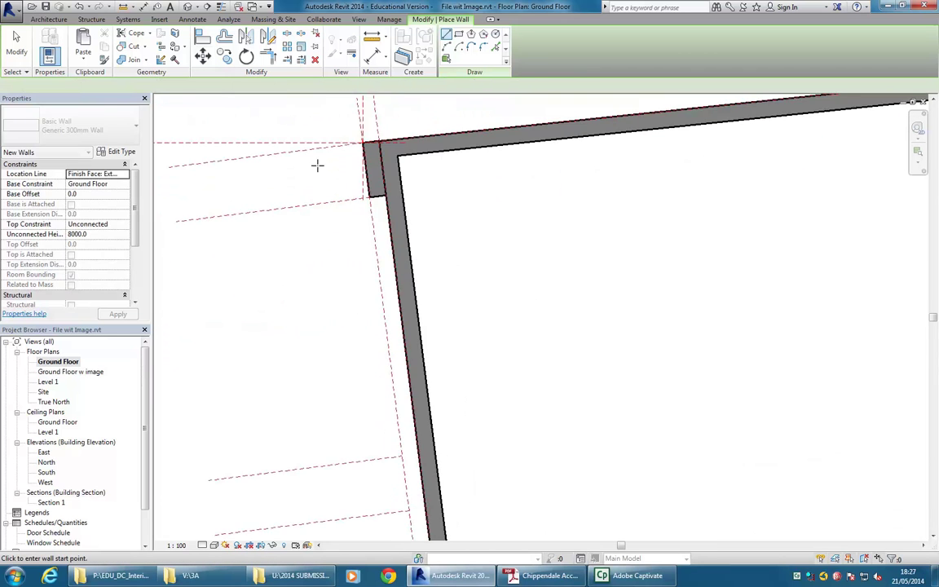
- Turn off wall chaining and draw the northern intermediate west pier as a 1000 mm wall between its two edge planes
middle_drag(381, 372, 359, 287)
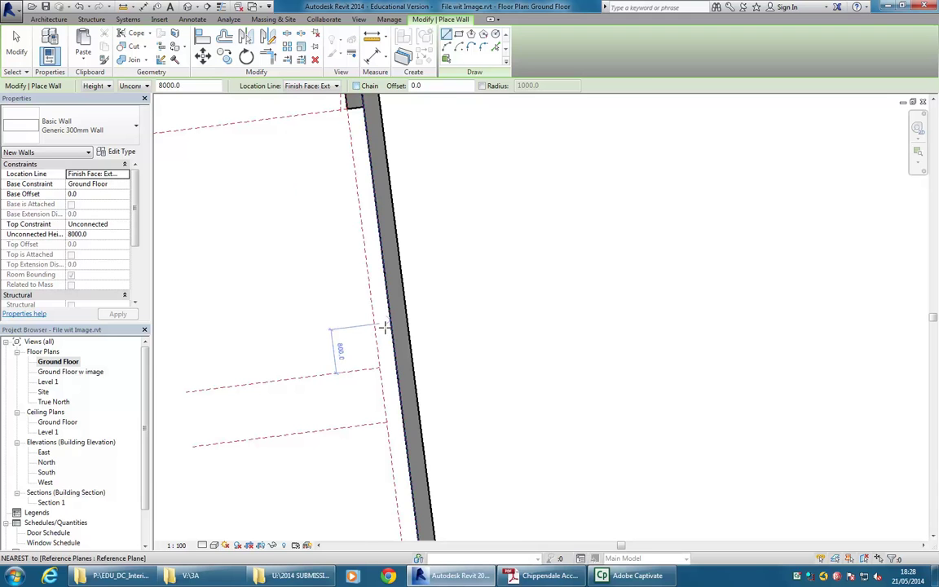
middle_drag(379, 342, 335, 353)
click(344, 356)
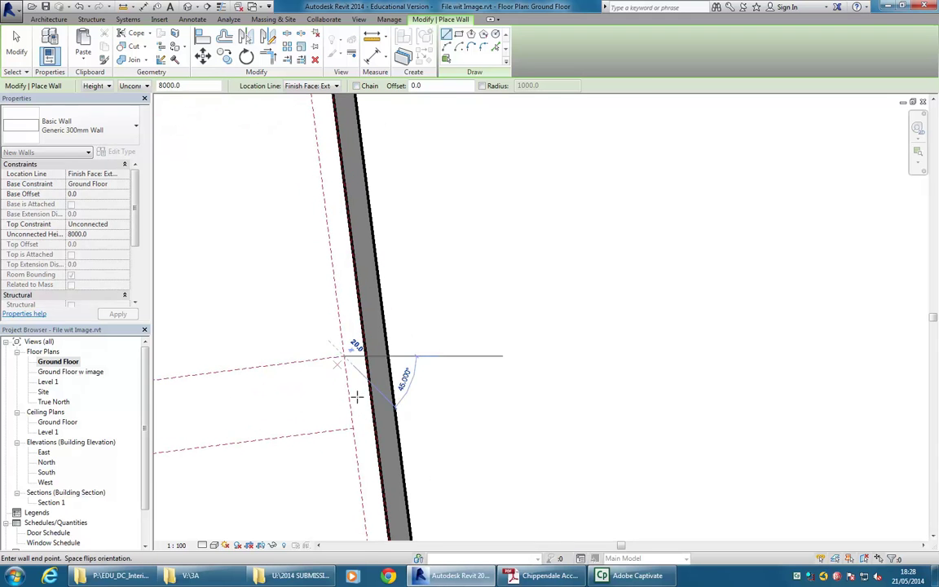
click(353, 428)
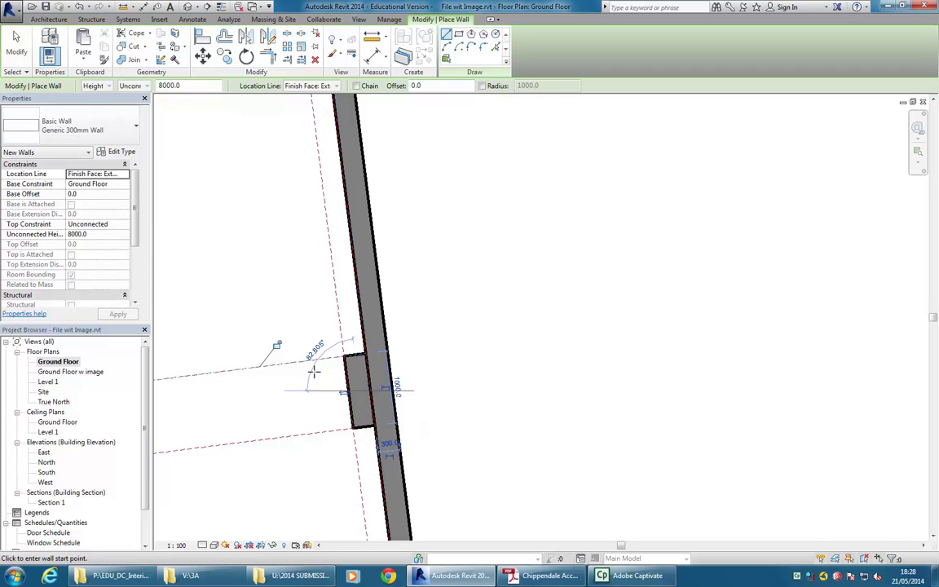
- Draw the southern intermediate west pier wall along the outer west plane between its two edge planes
middle_drag(296, 216, 298, 97)
scroll(297, 122, down, 1)
middle_drag(295, 291, 263, 155)
scroll(325, 325, up, 2)
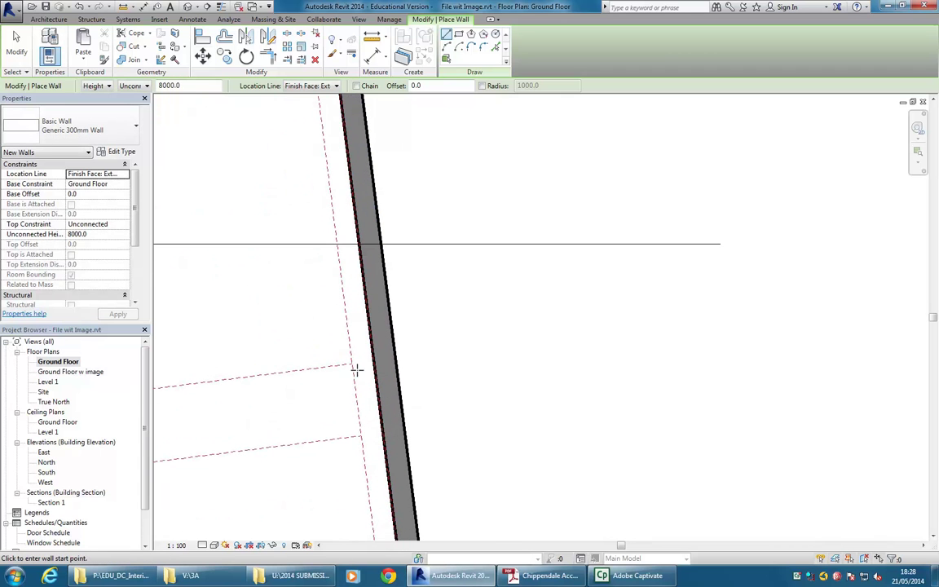
click(352, 363)
click(361, 436)
- Draw the southwest corner pier's two wall segments, along the outer west plane and along the outer south plane, between their edge planes
scroll(307, 322, down, 1)
middle_drag(307, 322, 267, 155)
middle_drag(321, 356, 310, 240)
scroll(322, 357, up, 3)
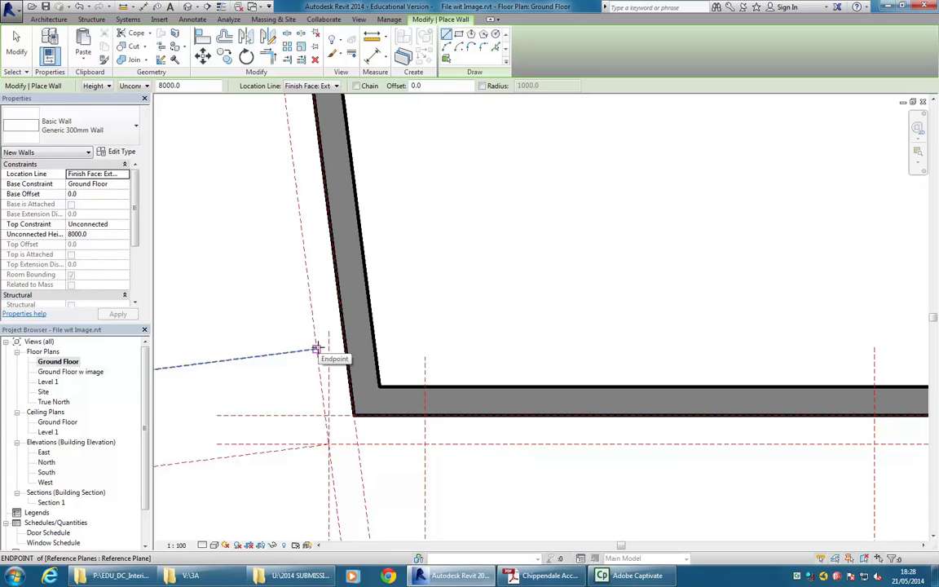
click(316, 350)
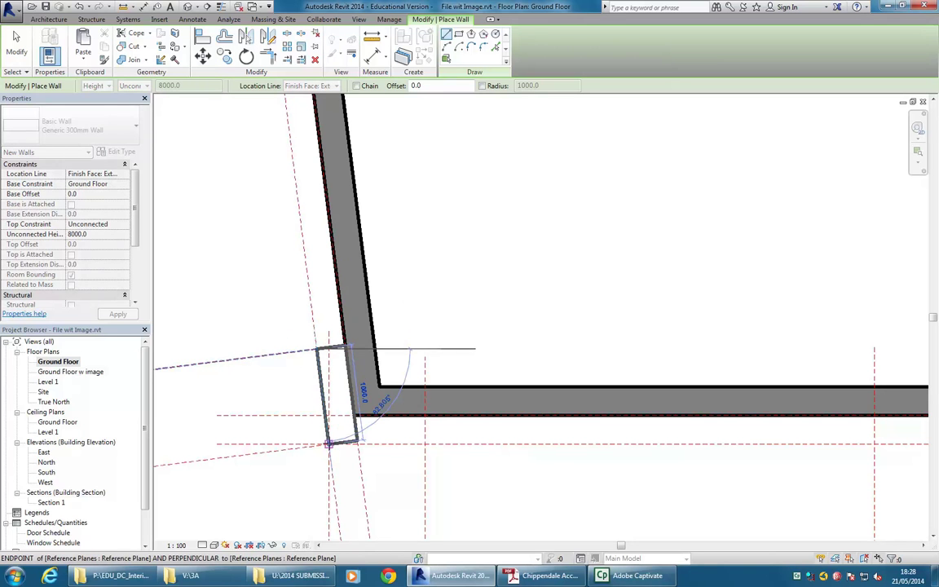
click(328, 444)
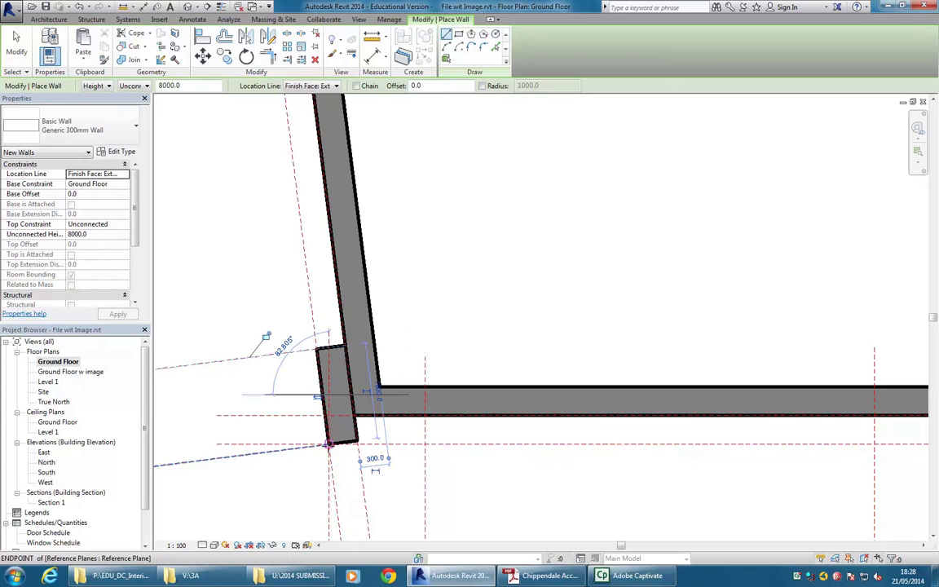
click(329, 444)
click(425, 444)
- Draw the two intermediate south pier walls along the outer south plane, each between its pair of edge planes
scroll(454, 253, down, 3)
middle_drag(451, 268, 254, 278)
scroll(620, 373, up, 2)
middle_drag(563, 405, 374, 376)
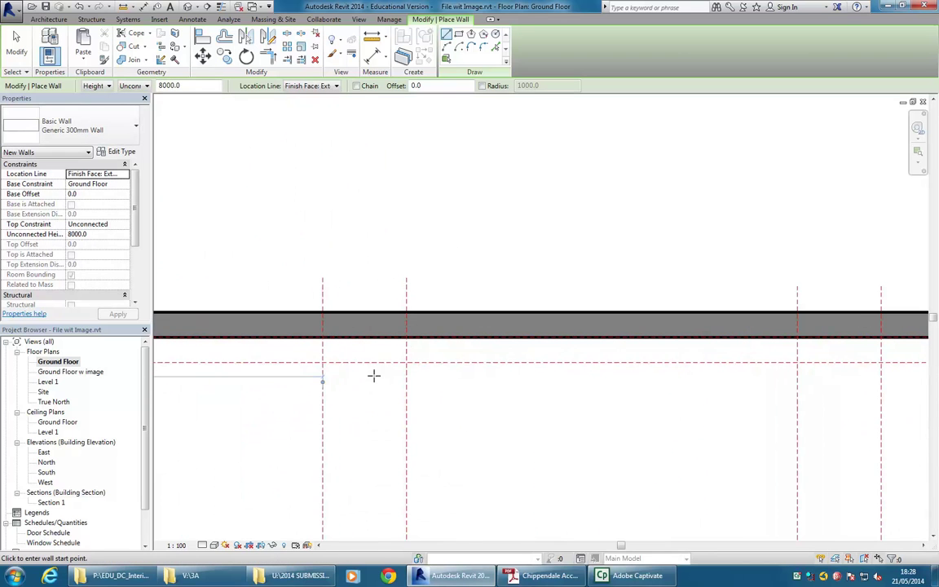
click(323, 363)
click(406, 362)
middle_drag(715, 335, 417, 346)
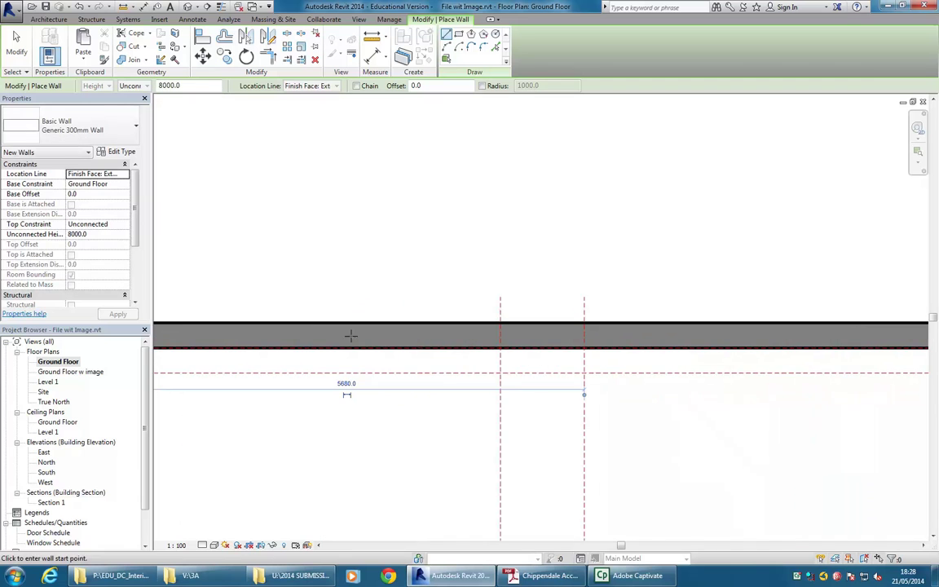
click(500, 372)
click(584, 372)
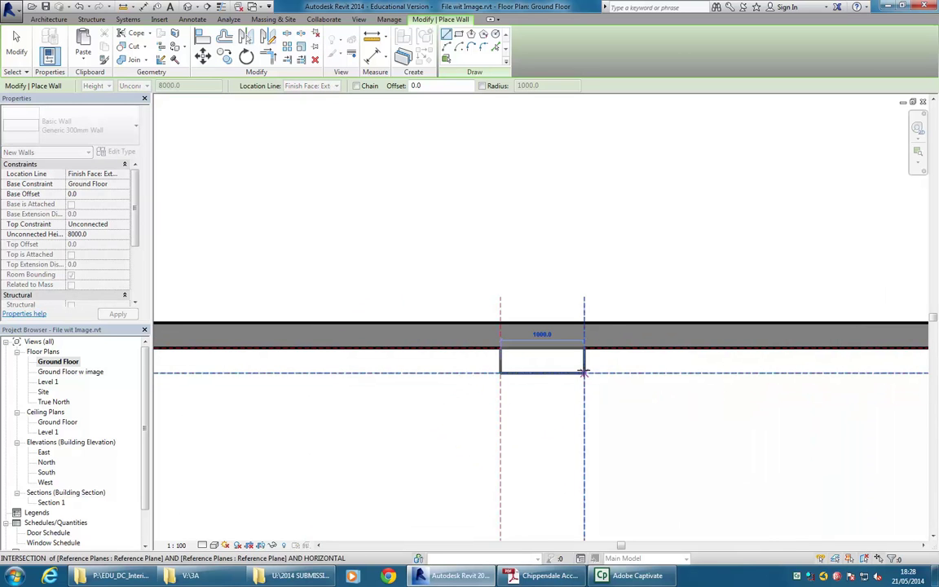
- Draw the southeast corner pier wall along the outer south plane up to the east plane, and end the wall command
scroll(653, 345, down, 1)
middle_drag(652, 345, 306, 338)
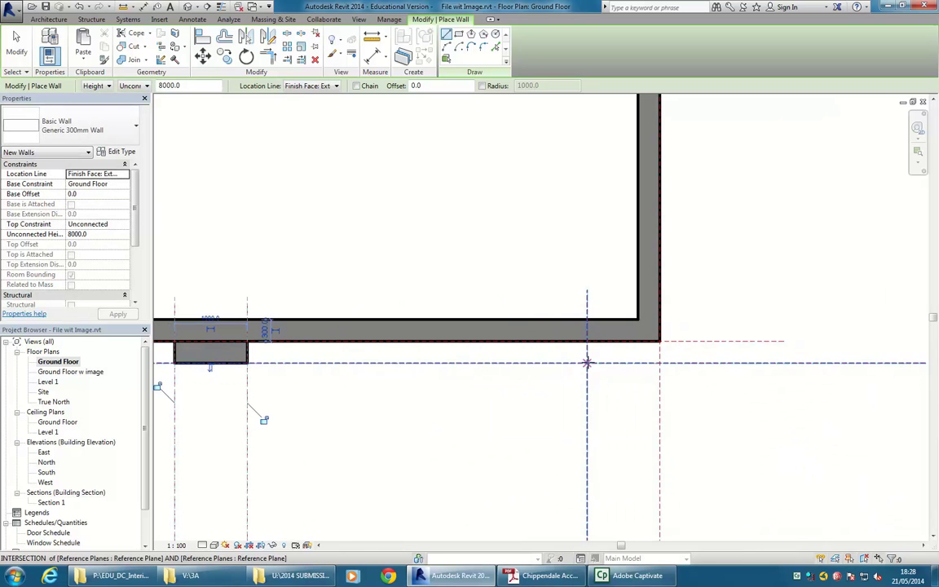
click(587, 363)
click(660, 363)
right_click(502, 246)
click(523, 255)
scroll(408, 256, down, 5)
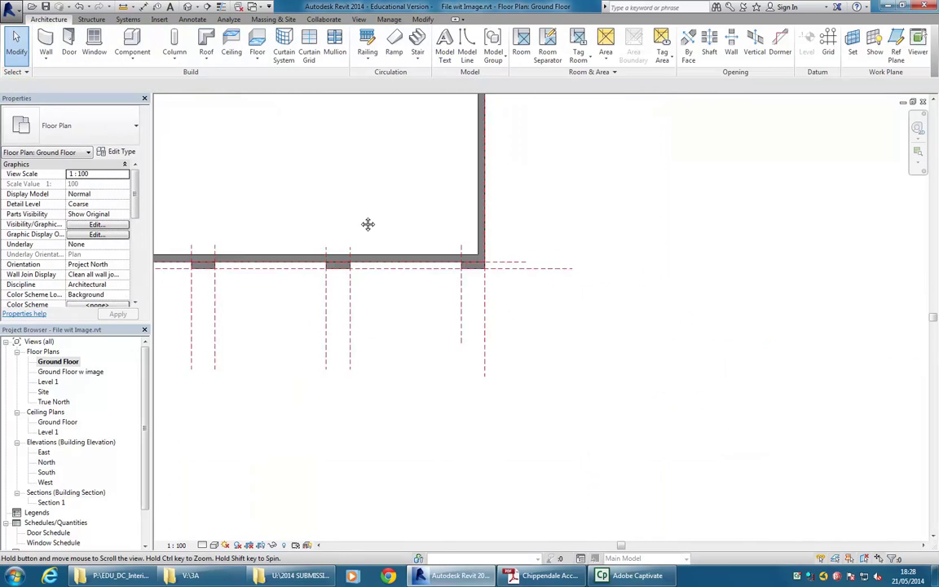
- Join the northwest corner pier's geometry with the adjoining perimeter walls, starting with the west wall
scroll(372, 262, down, 1)
middle_drag(372, 263, 419, 408)
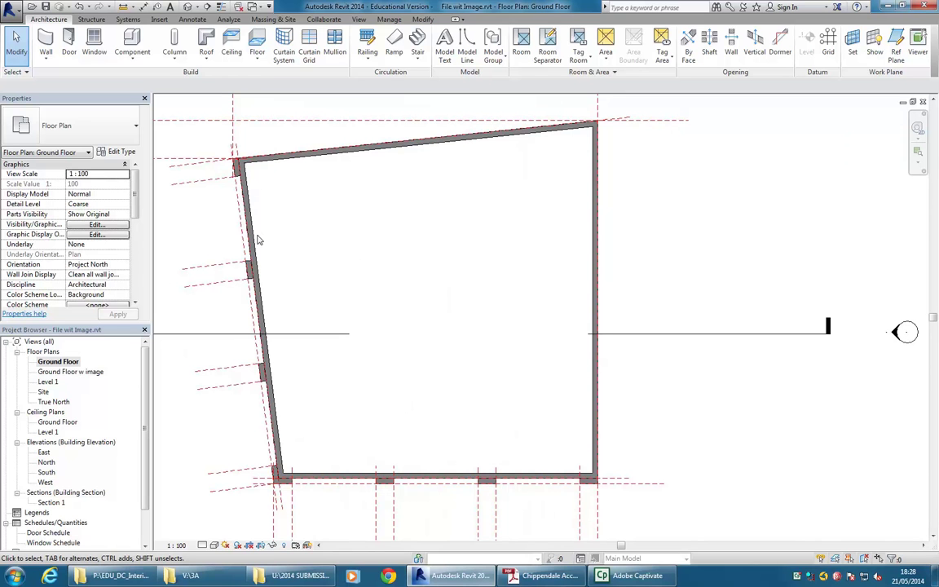
click(423, 20)
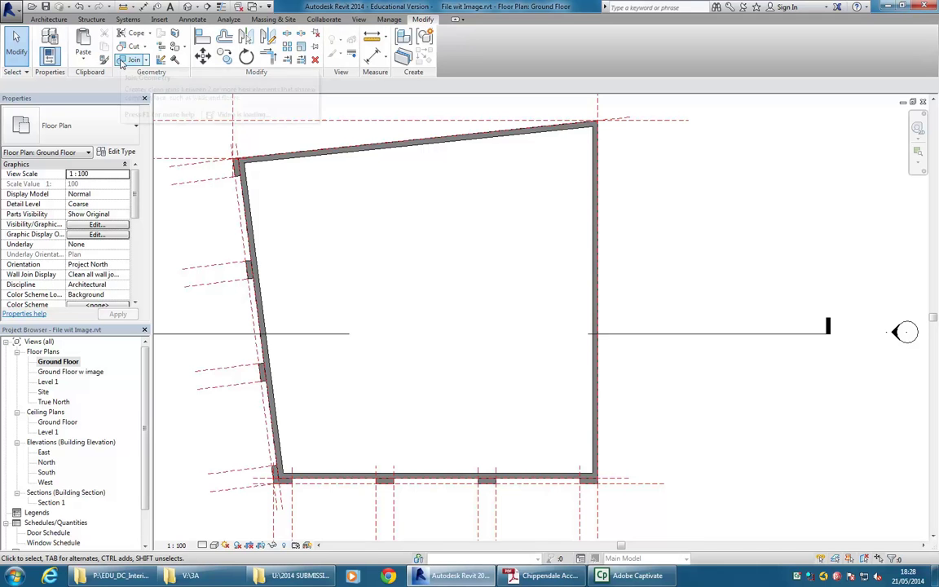
click(123, 64)
scroll(202, 135, up, 3)
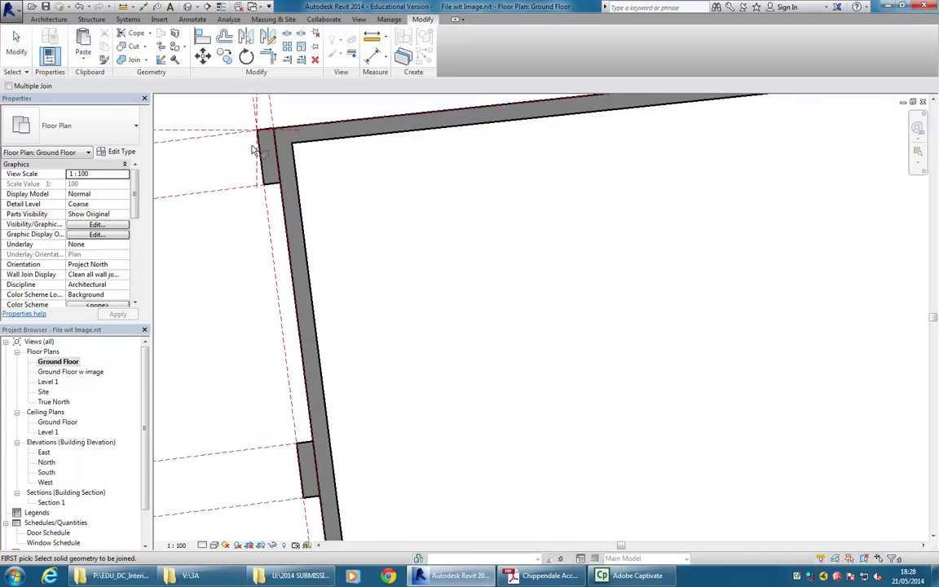
click(293, 161)
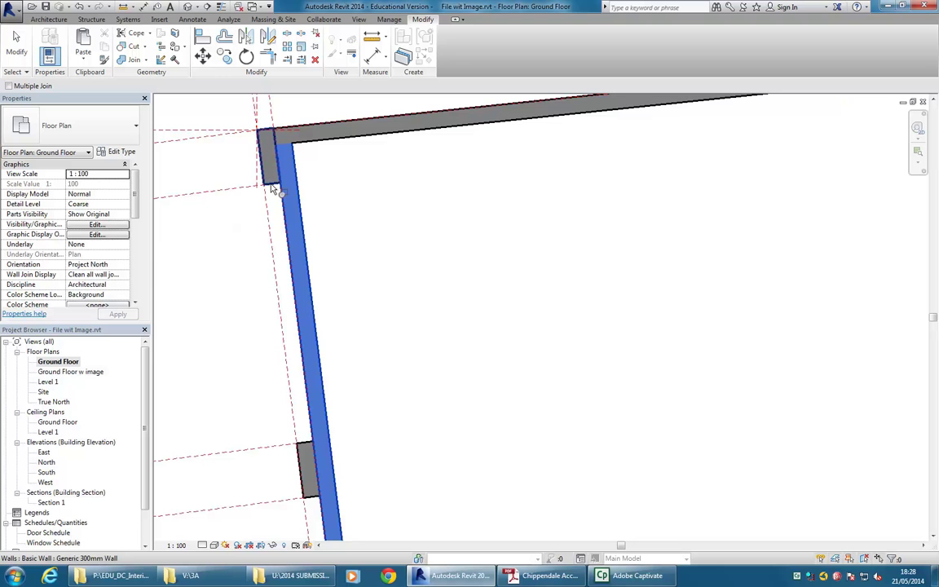
click(274, 188)
scroll(338, 111, up, 2)
click(279, 138)
click(279, 139)
- Join the two intermediate west piers' geometry with the west perimeter wall
scroll(345, 217, down, 2)
middle_drag(348, 222, 298, 104)
click(300, 161)
click(330, 168)
scroll(298, 200, down, 2)
middle_drag(298, 200, 289, 175)
scroll(269, 310, up, 2)
click(298, 305)
click(300, 294)
scroll(306, 291, down, 1)
middle_drag(305, 291, 276, 135)
click(304, 420)
click(308, 413)
scroll(329, 352, down, 1)
middle_drag(330, 352, 331, 222)
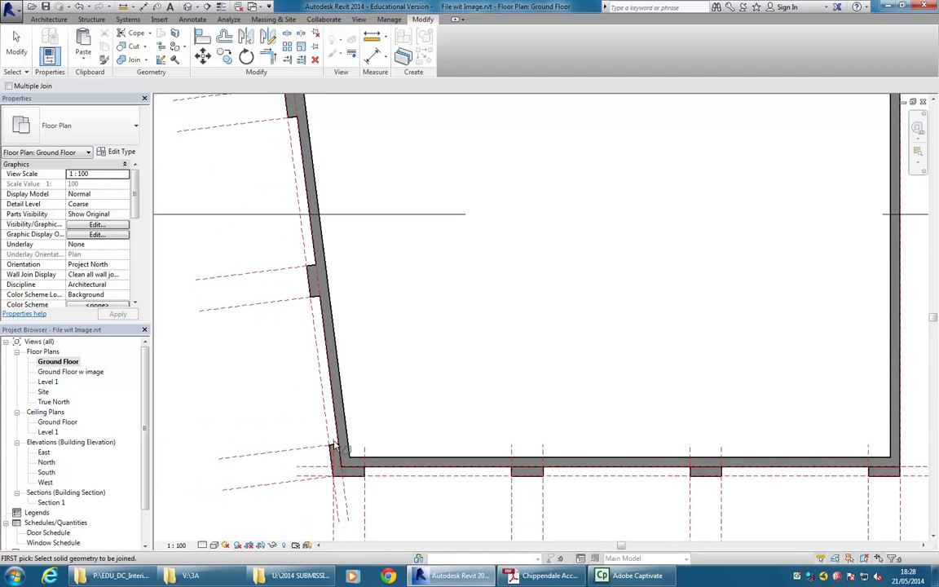
- Join the southwest corner pier's two segments with the west and south perimeter walls so the corner merges into one shape
click(335, 443)
scroll(334, 446, up, 2)
click(326, 379)
scroll(377, 380, up, 2)
middle_drag(378, 379, 443, 363)
click(506, 368)
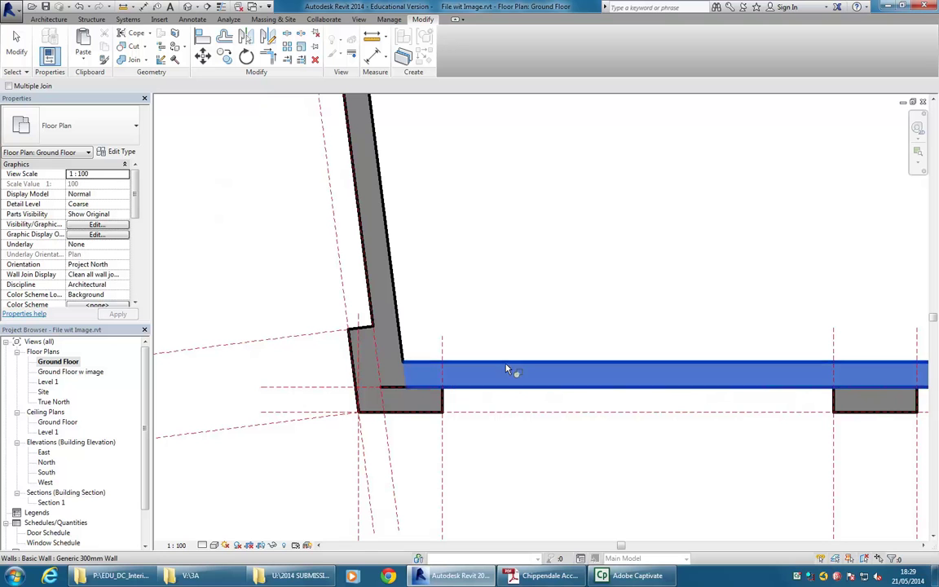
click(432, 405)
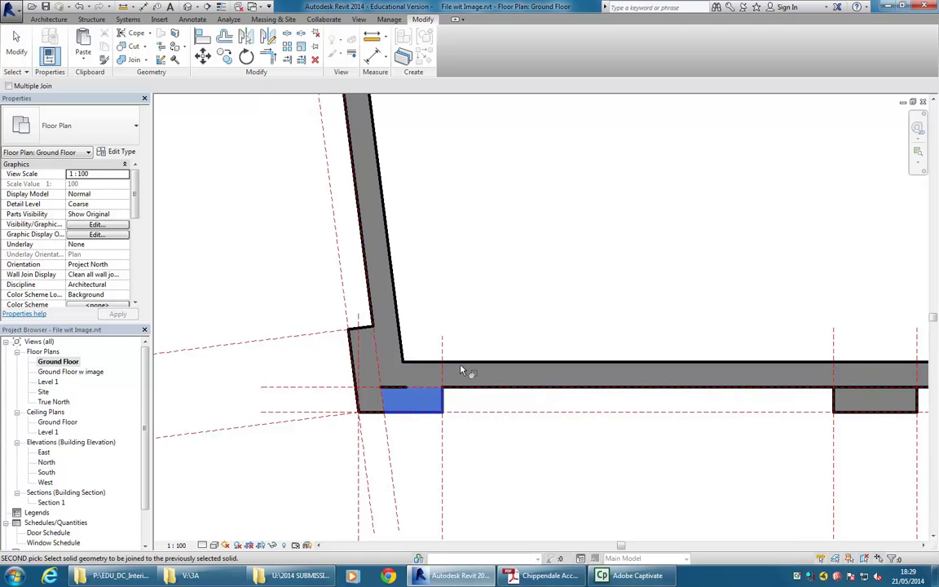
click(395, 392)
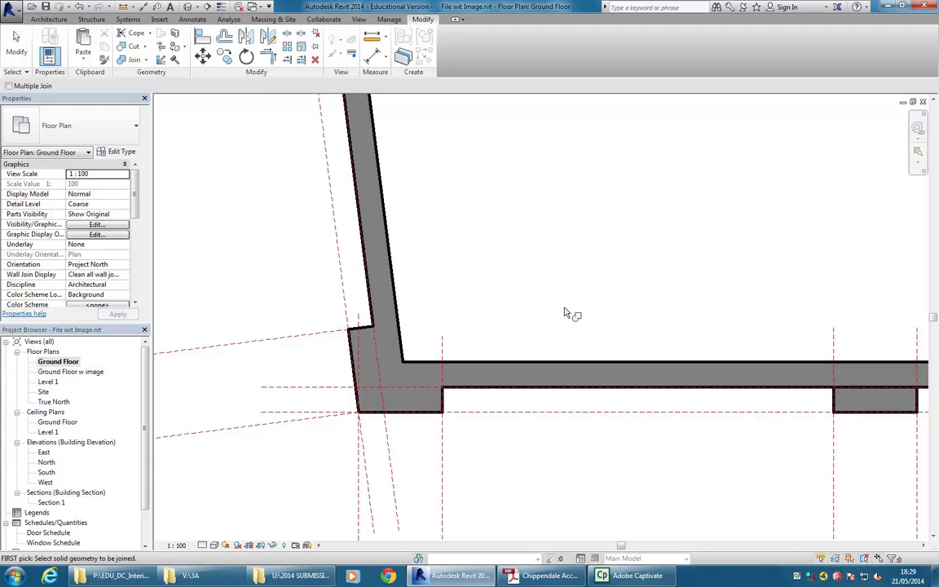
- Join the western intermediate south pier with the south perimeter wall
scroll(599, 307, down, 1)
middle_drag(598, 307, 437, 307)
middle_drag(630, 288, 320, 321)
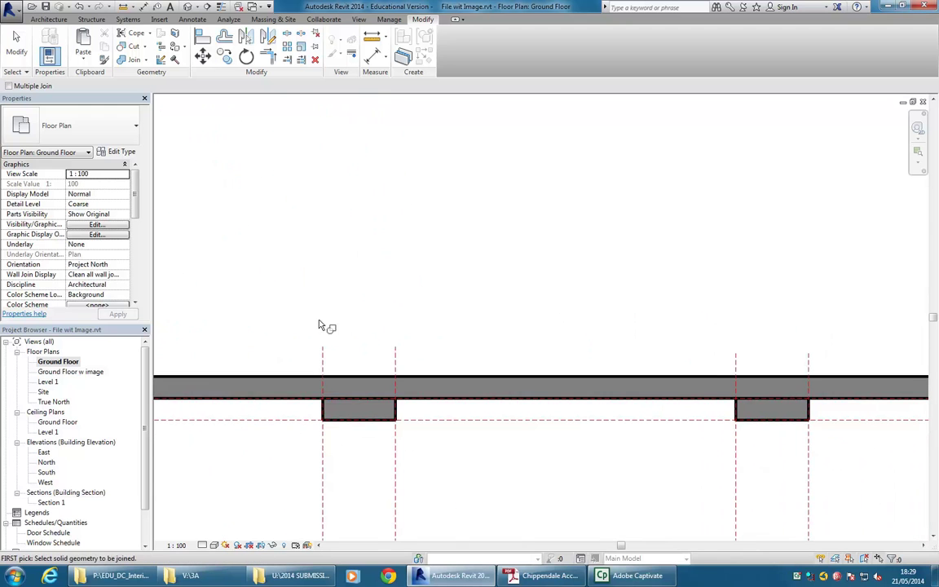
click(350, 421)
click(466, 392)
click(463, 400)
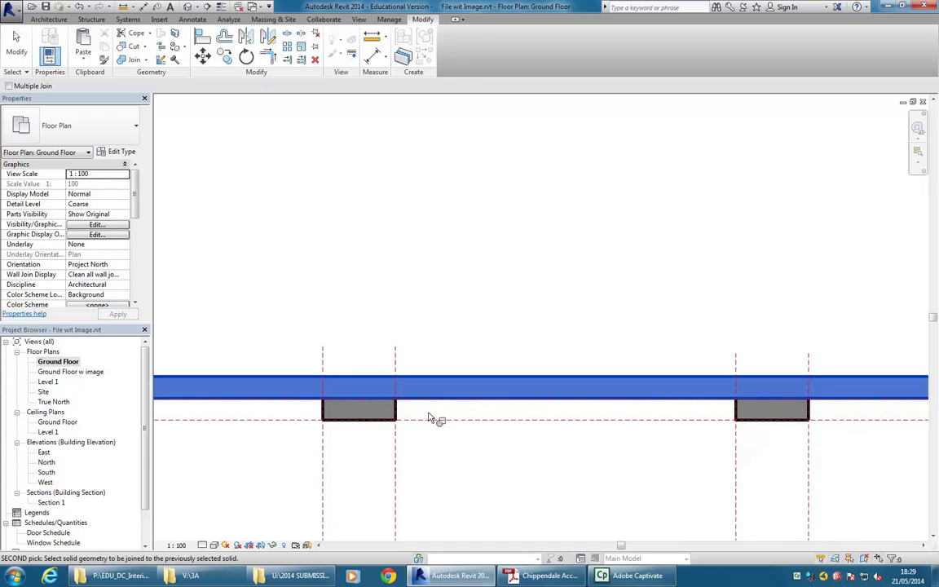
click(392, 423)
- Join the eastern intermediate south pier with the south perimeter wall
scroll(431, 373, down, 2)
middle_drag(430, 373, 217, 357)
scroll(437, 393, up, 1)
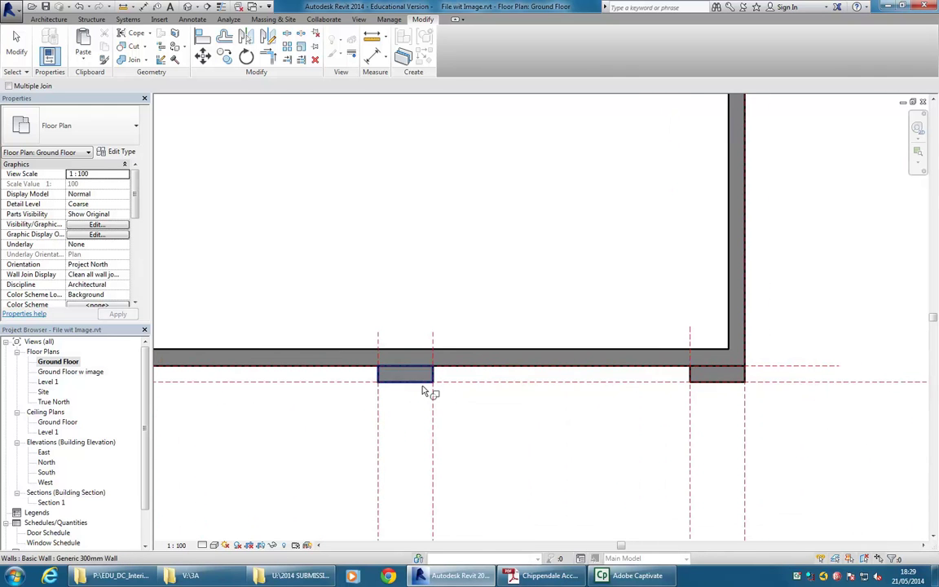
click(423, 389)
click(463, 372)
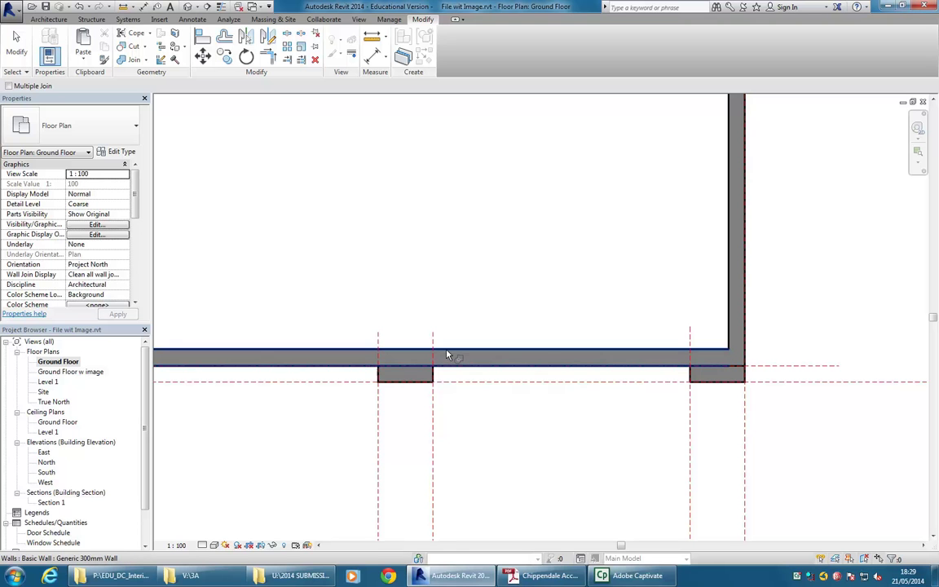
click(445, 357)
click(432, 378)
- Join the southeast corner pier with both the south and east perimeter walls, and end the join command
middle_drag(446, 370, 211, 373)
scroll(472, 383, up, 2)
click(469, 395)
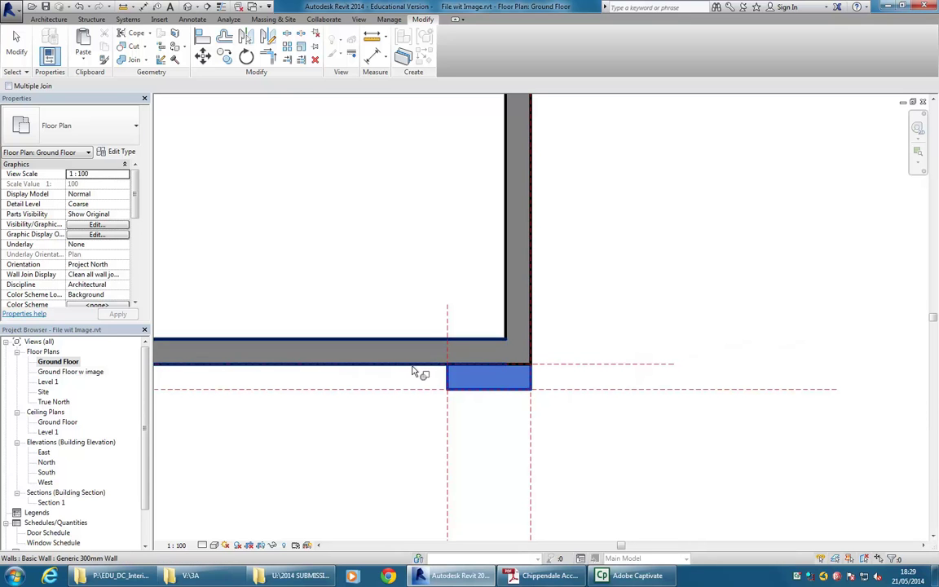
click(520, 389)
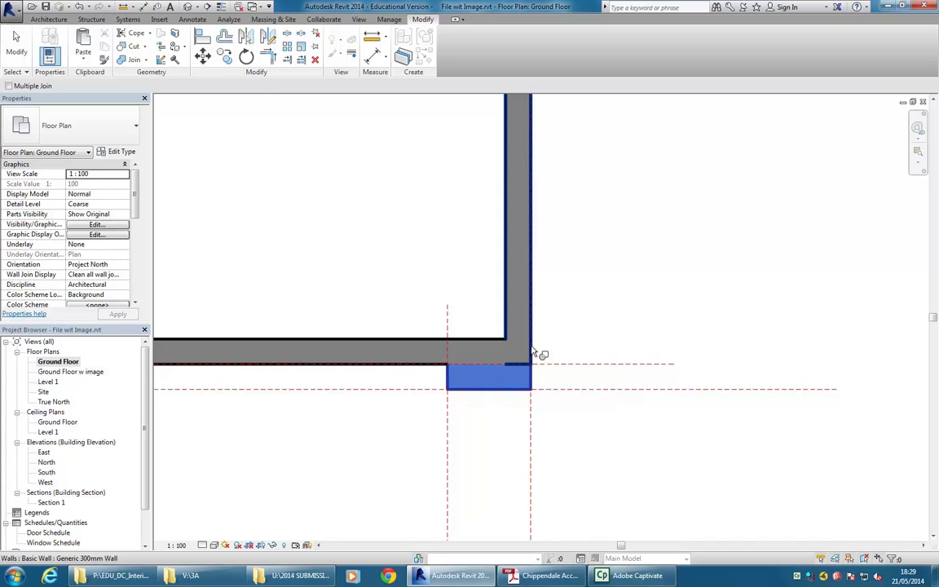
scroll(537, 351, down, 1)
middle_drag(471, 295, 581, 355)
scroll(390, 284, down, 2)
middle_drag(398, 291, 480, 381)
key(Escape)
middle_drag(488, 293, 477, 309)
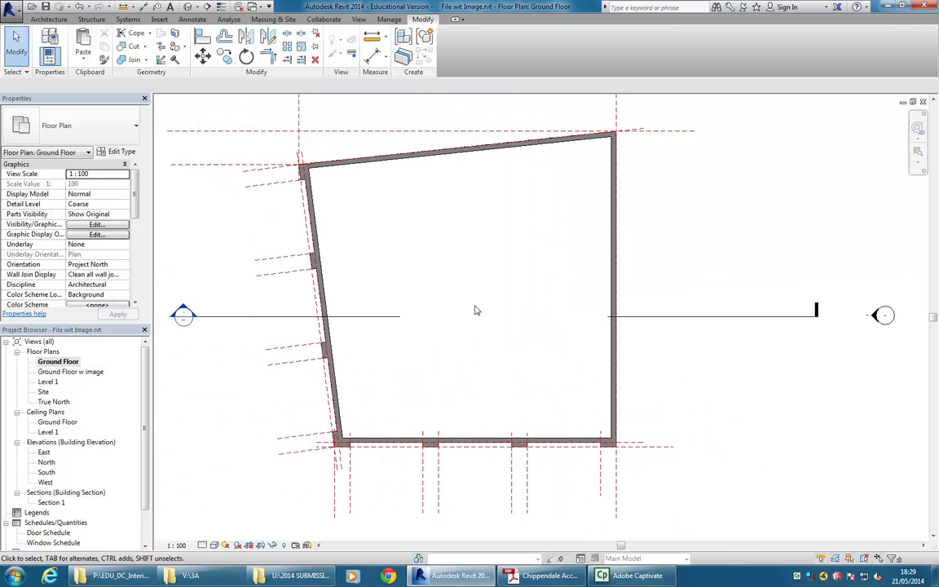
middle_drag(477, 268, 480, 275)
scroll(480, 274, up, 1)
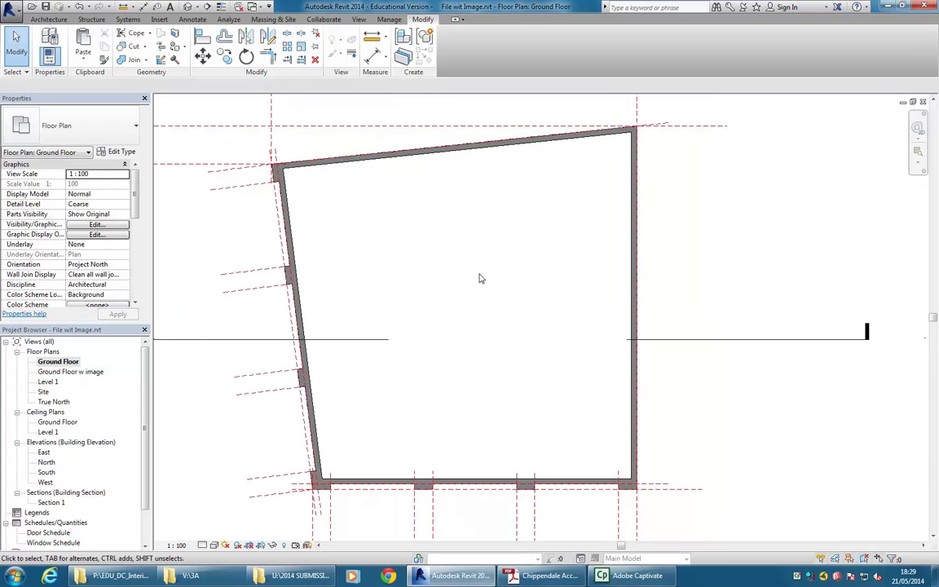